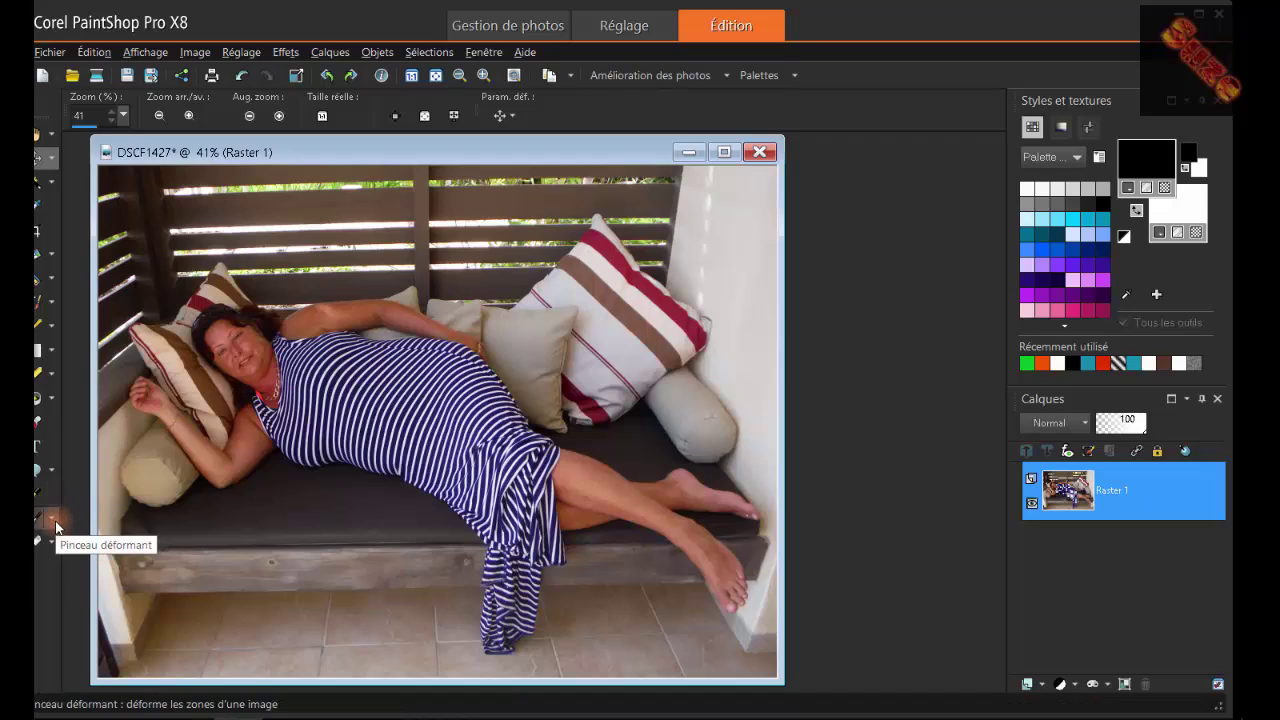
Activate the Pinceau déformant (Warp Brush) tool and set its brush size to 400 for work on the dress's waist
click(20, 531)
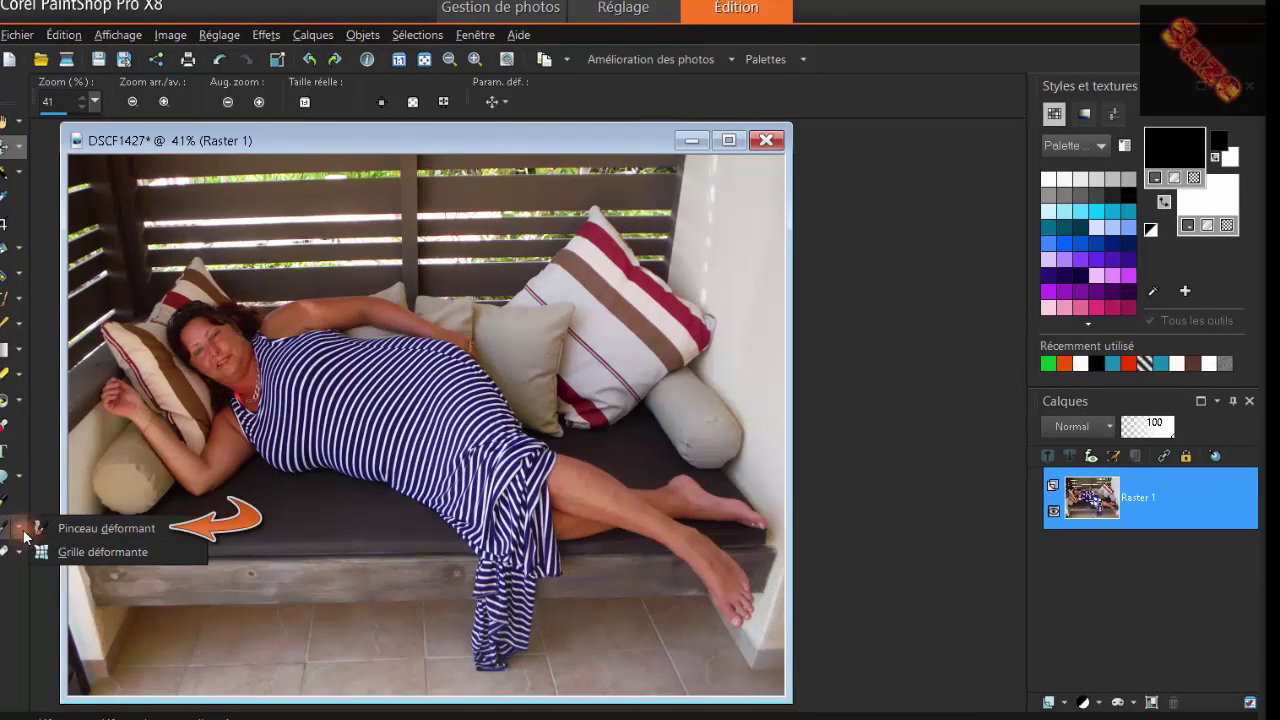
click(104, 532)
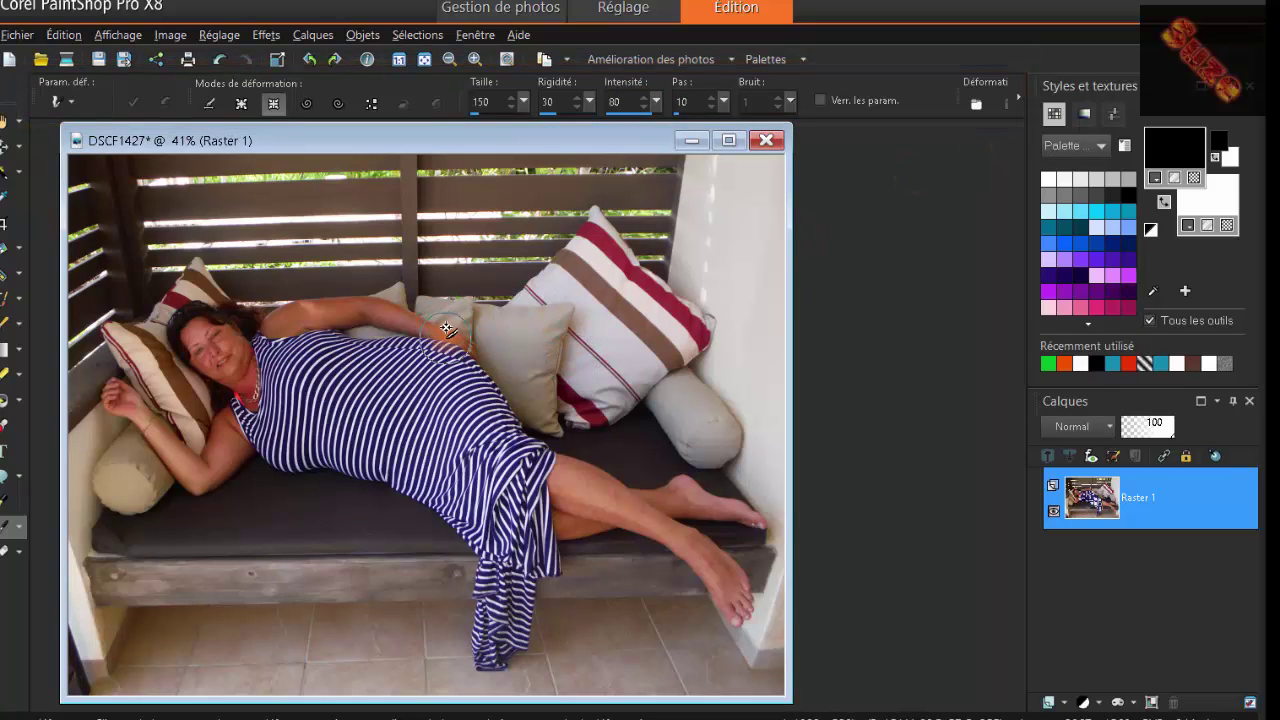
scroll(446, 328, up, 1)
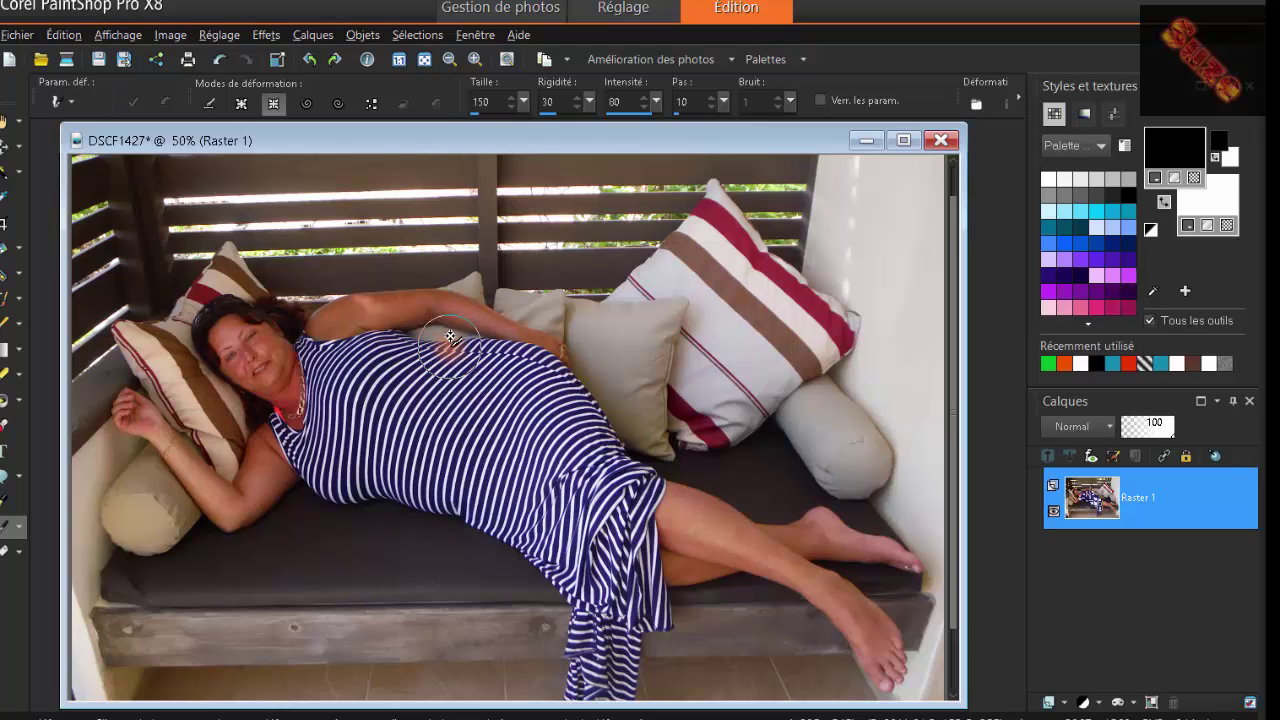
click(452, 528)
scroll(455, 525, up, 1)
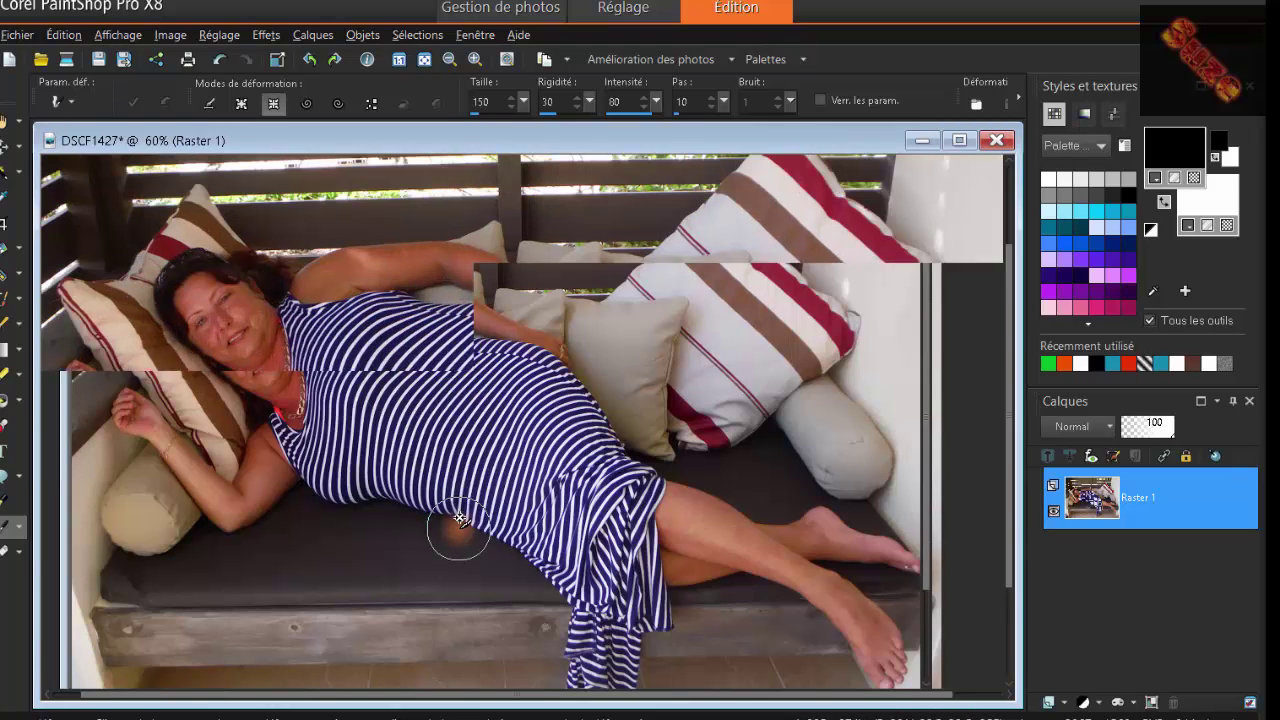
scroll(459, 518, up, 2)
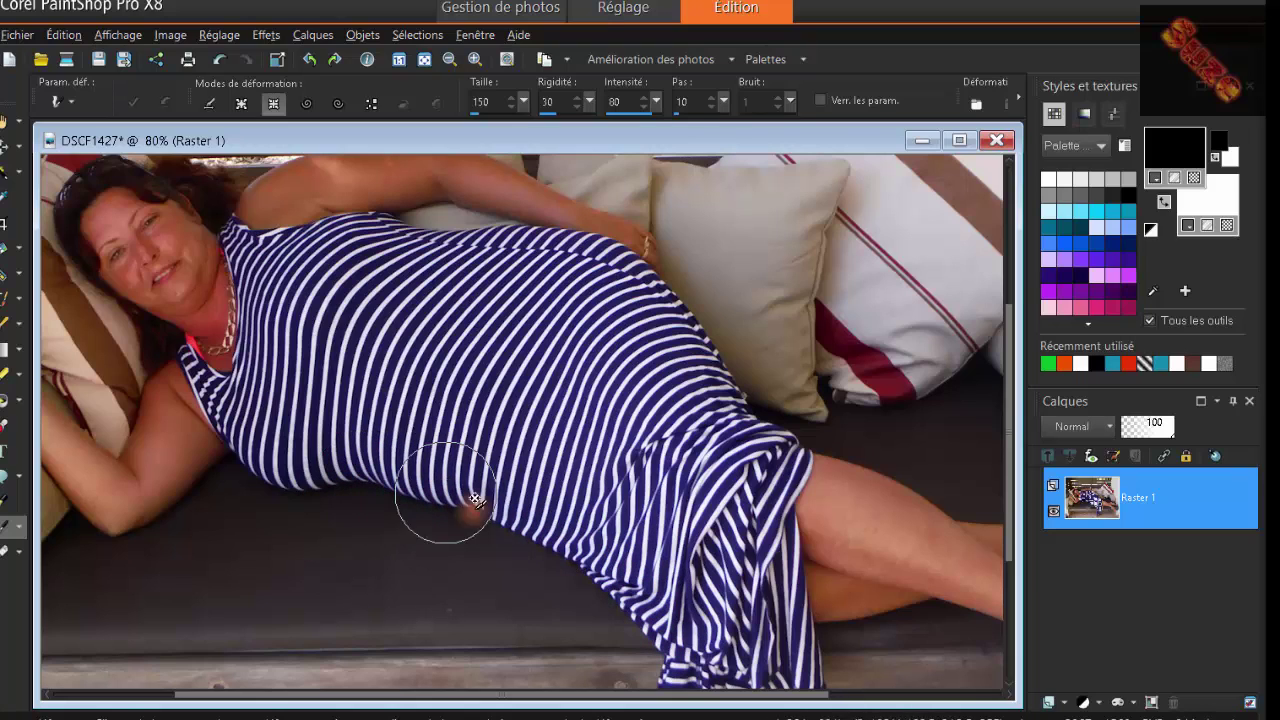
mouse_move(640, 612)
mouse_down()
mouse_move(586, 600)
mouse_move(503, 517)
mouse_move(432, 500)
mouse_up()
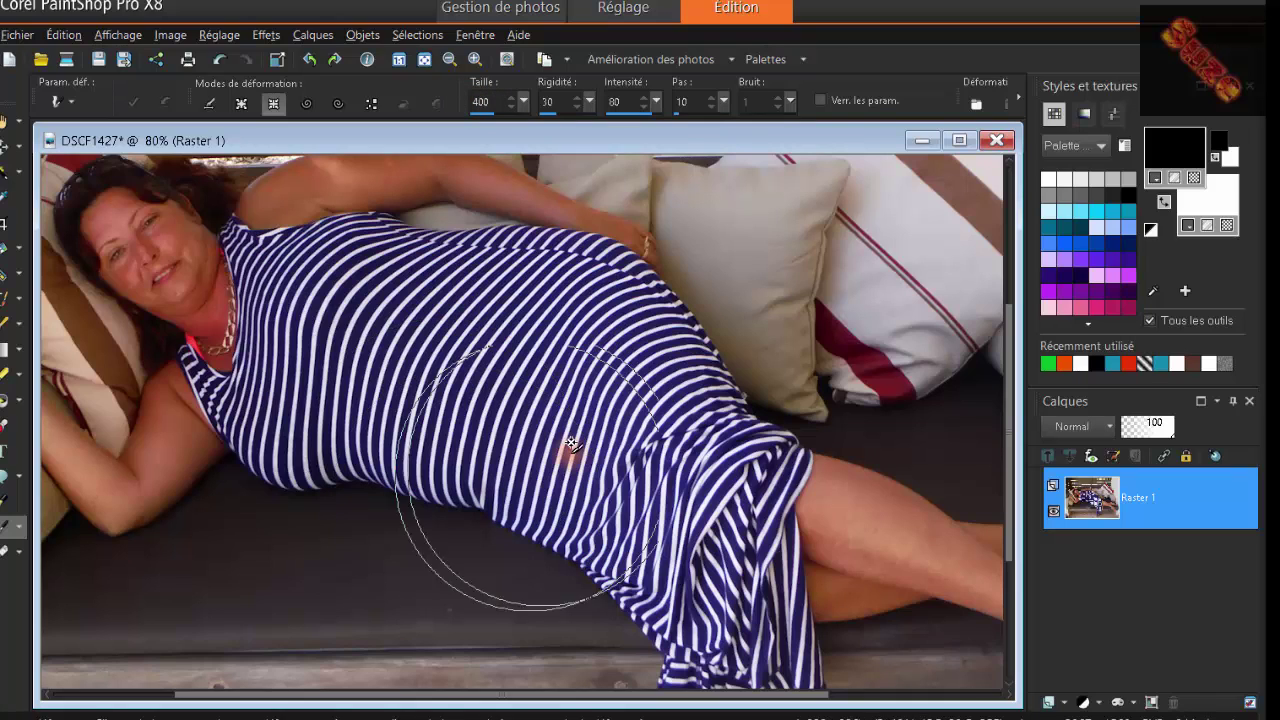
Warp the lower waist edge of the striped dress inward with the size 400 brush
drag(500, 516, 518, 486)
click(509, 487)
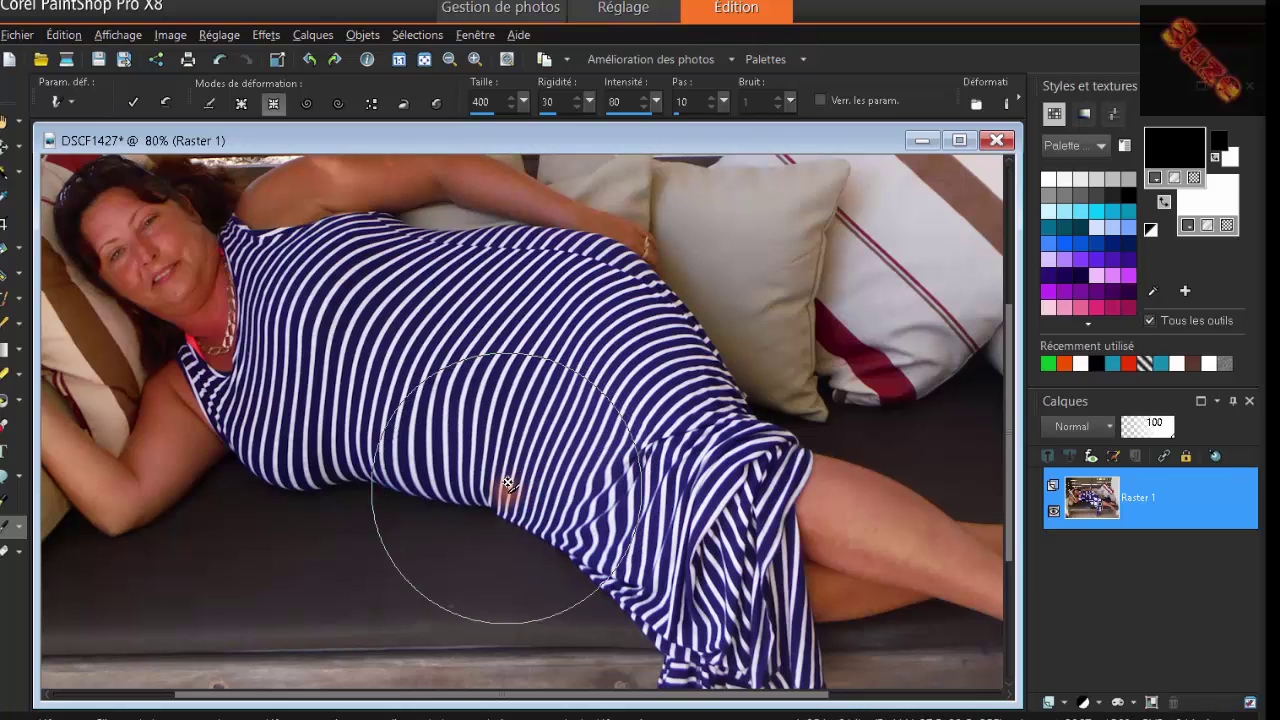
mouse_move(510, 482)
mouse_down()
mouse_move(506, 462)
mouse_move(537, 467)
mouse_move(510, 535)
mouse_move(519, 488)
mouse_move(510, 496)
mouse_up()
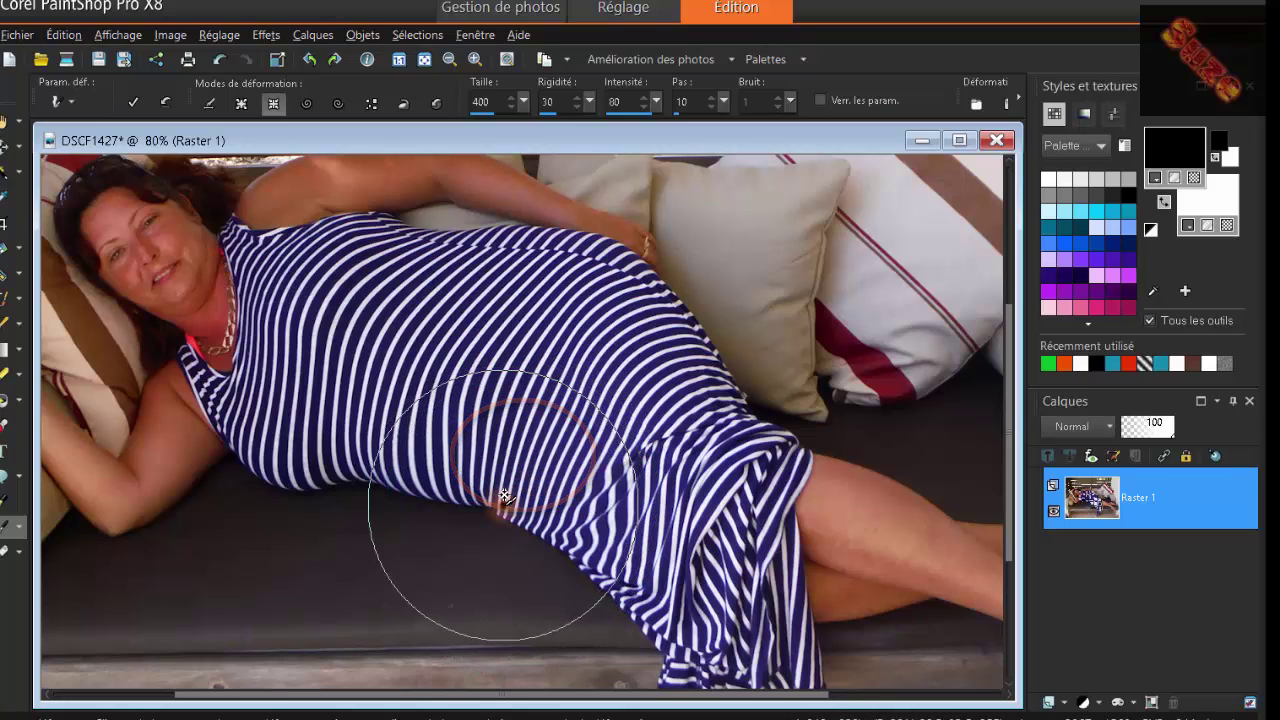
click(579, 545)
drag(579, 545, 502, 498)
Set the warp brush size to 300 and pull in the dress's lower edge from the waist down to the hip and skirt
click(480, 103)
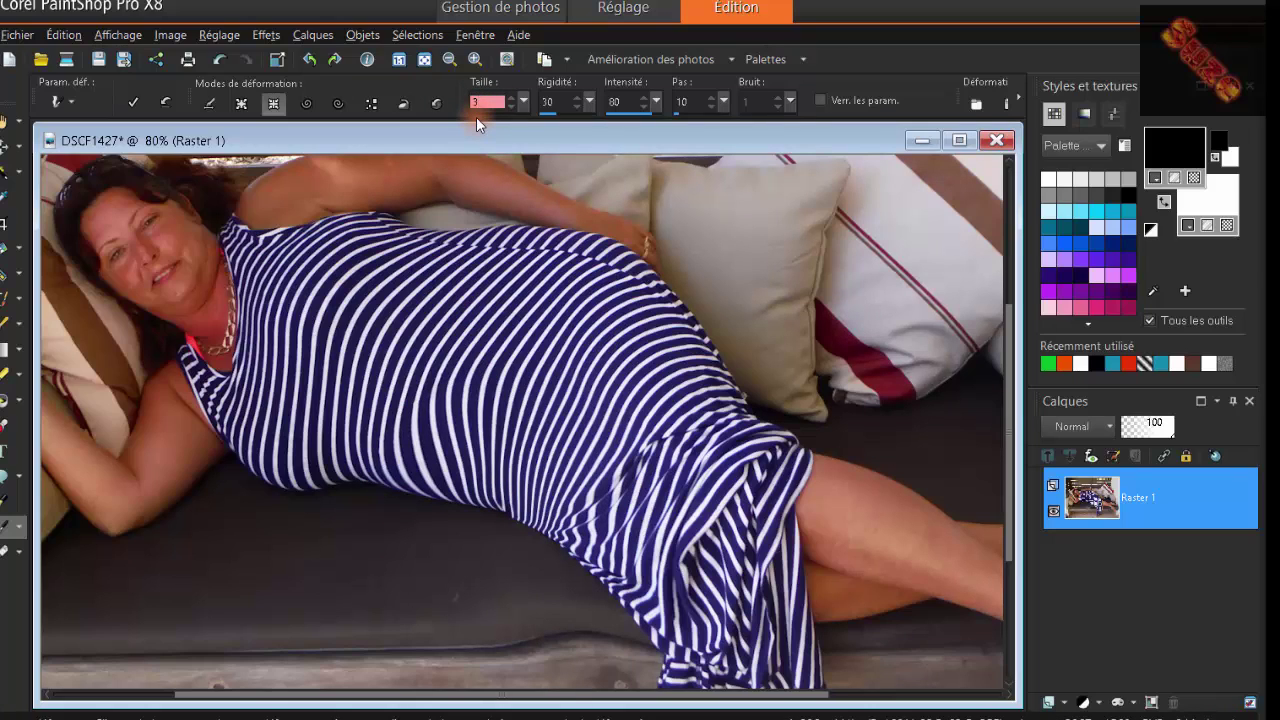
text(300)
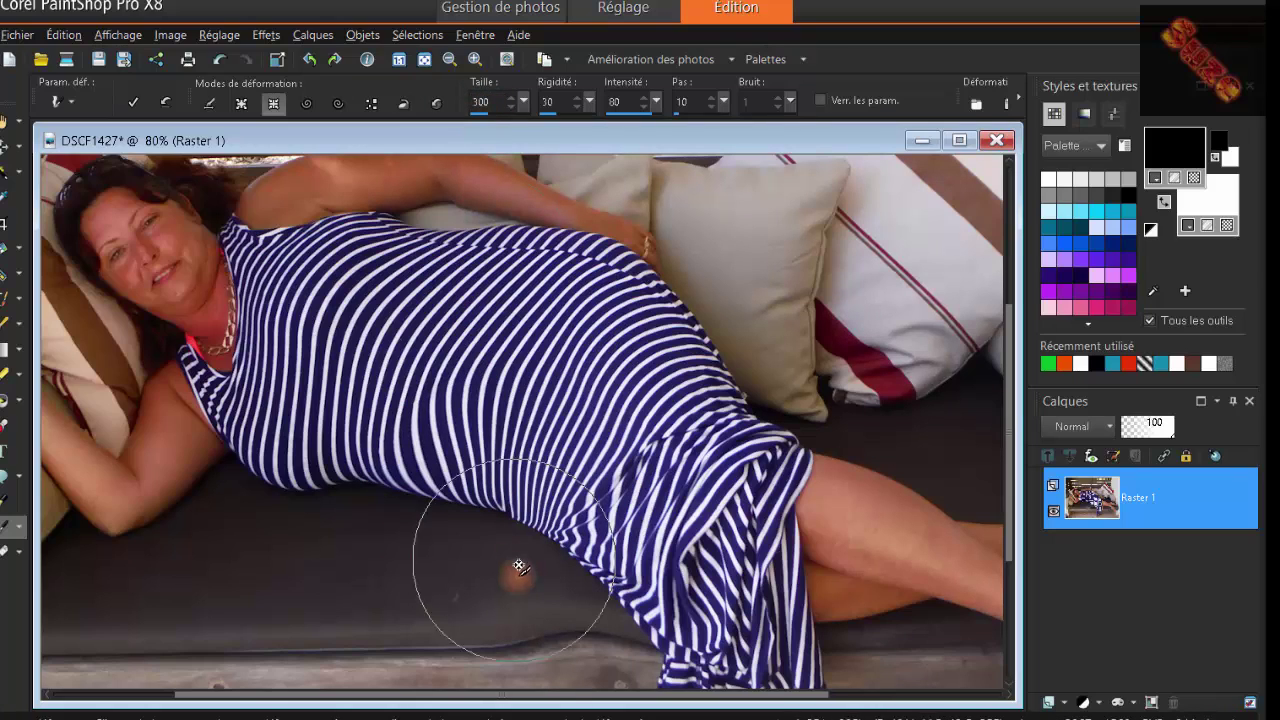
drag(466, 466, 471, 471)
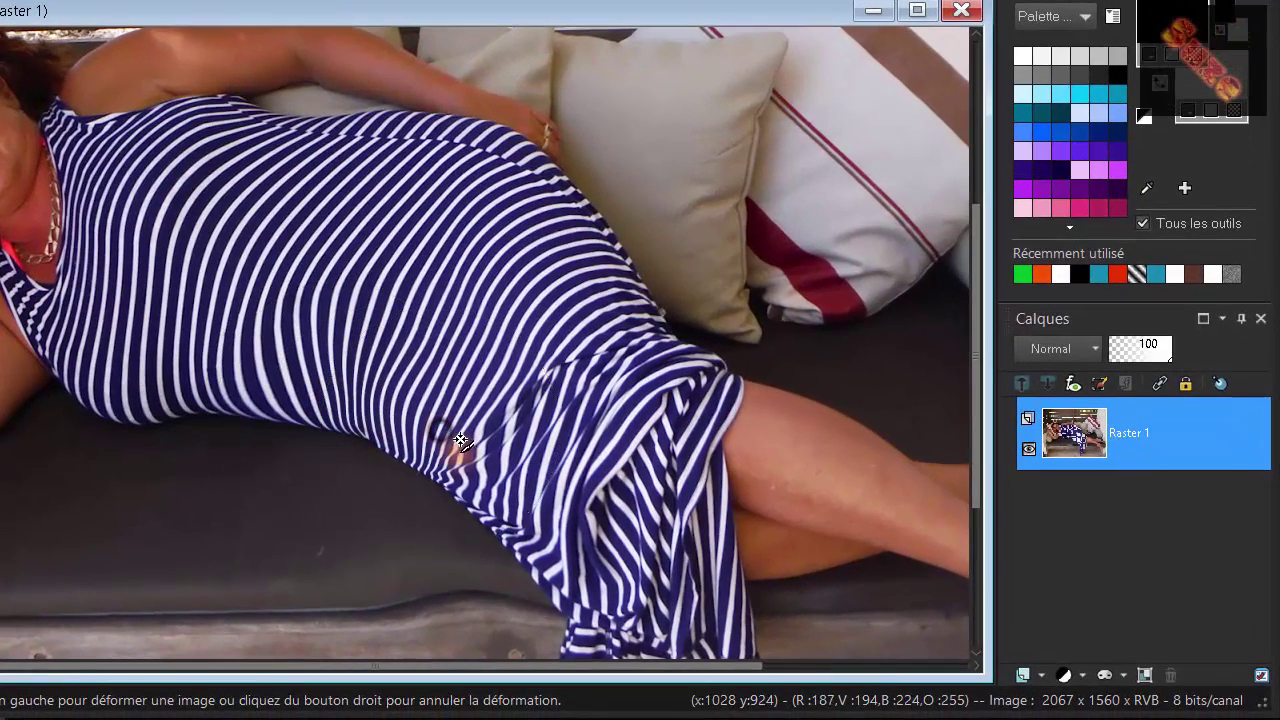
mouse_move(543, 515)
mouse_down()
mouse_move(575, 559)
mouse_move(505, 474)
mouse_move(370, 364)
mouse_move(394, 377)
mouse_move(333, 375)
mouse_move(320, 391)
mouse_move(314, 377)
mouse_move(327, 376)
mouse_move(312, 374)
mouse_move(437, 400)
mouse_move(542, 547)
mouse_move(577, 585)
mouse_up()
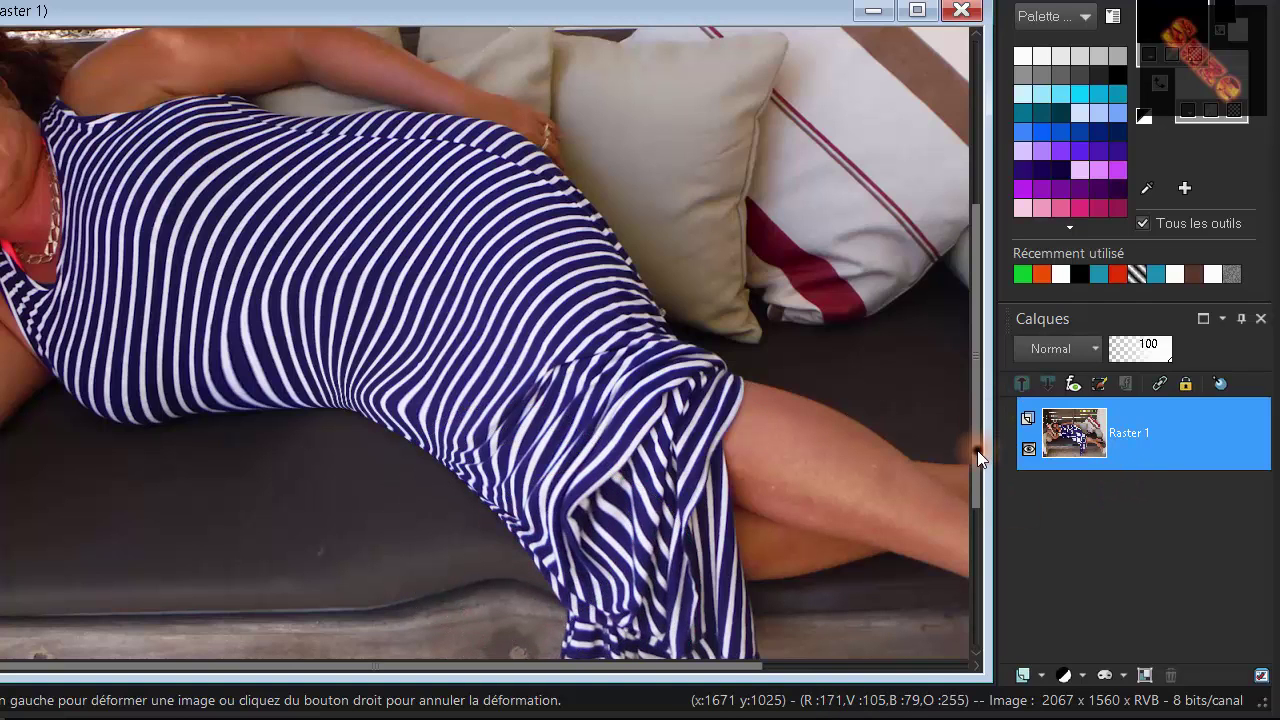
drag(977, 450, 976, 561)
mouse_move(470, 316)
mouse_down()
mouse_move(543, 306)
mouse_move(567, 345)
mouse_move(598, 491)
mouse_move(571, 503)
mouse_move(572, 557)
mouse_move(592, 555)
mouse_move(688, 434)
mouse_move(593, 456)
mouse_move(543, 416)
mouse_move(556, 259)
mouse_move(493, 199)
mouse_up()
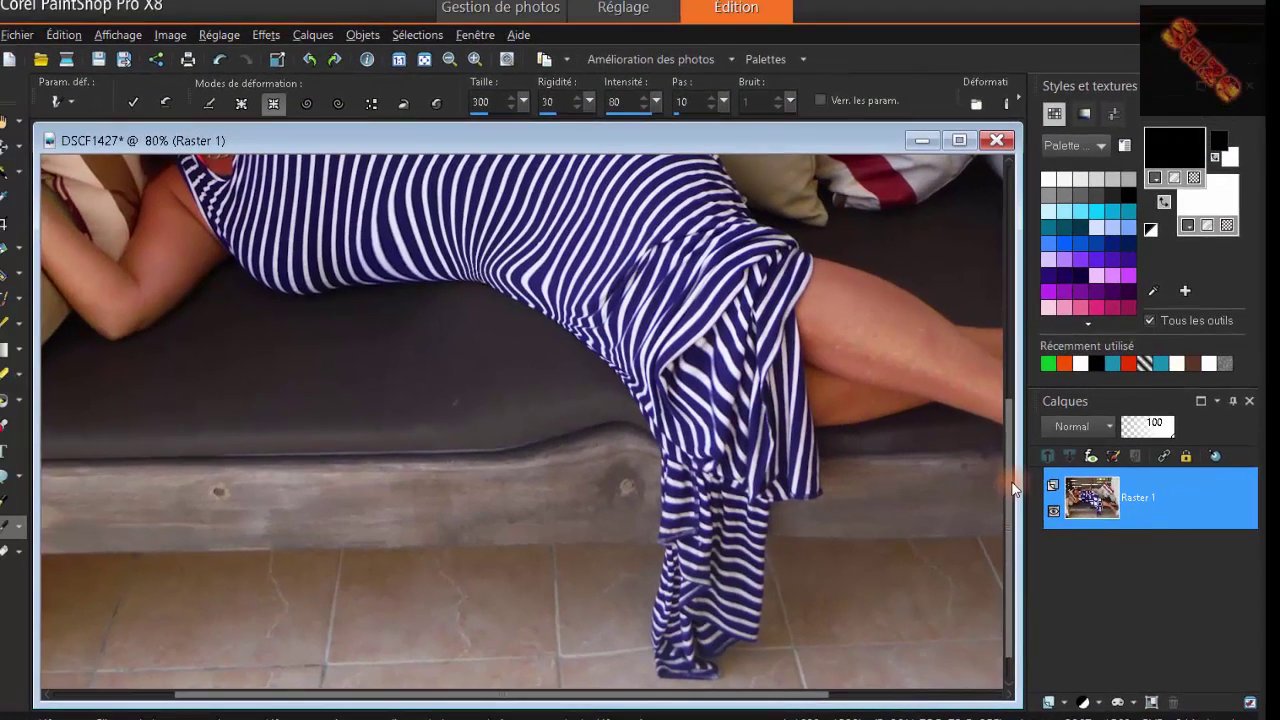
Refine the curve between the lower waist and the hip of the dress with further size 300 warp strokes
drag(1012, 490, 990, 365)
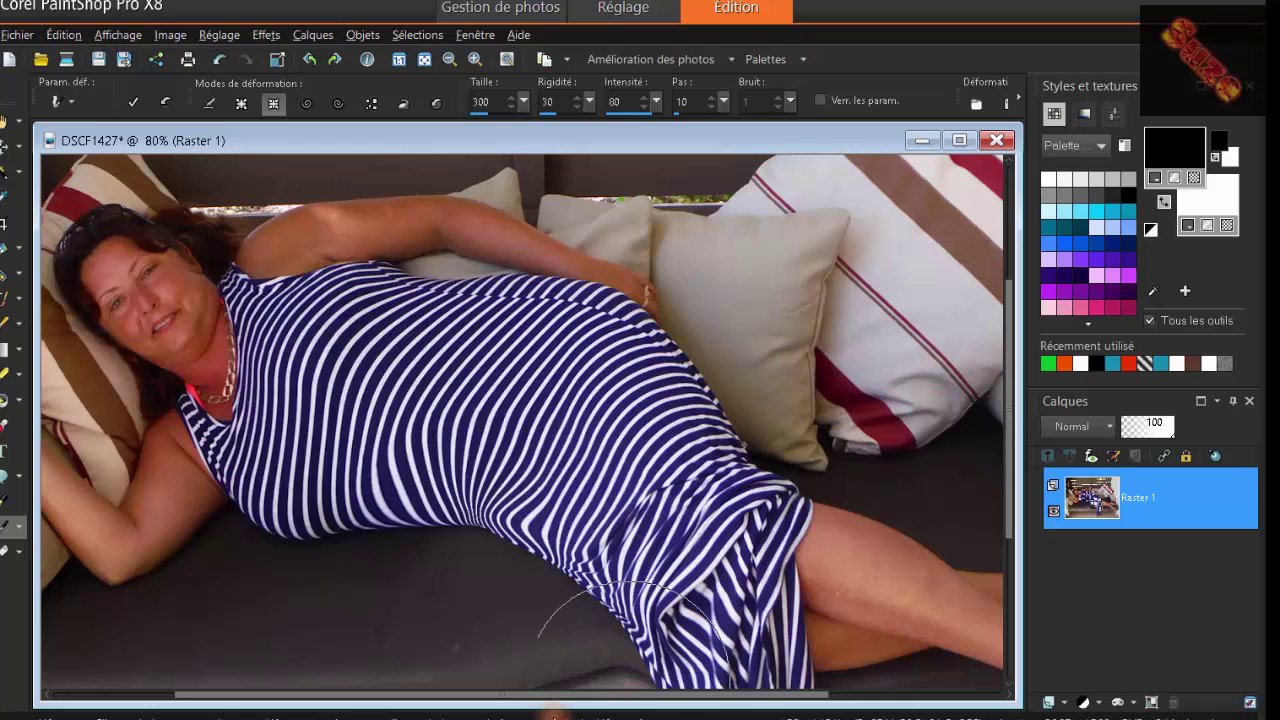
mouse_move(566, 552)
mouse_down()
mouse_move(584, 540)
mouse_move(557, 494)
mouse_move(440, 476)
mouse_up()
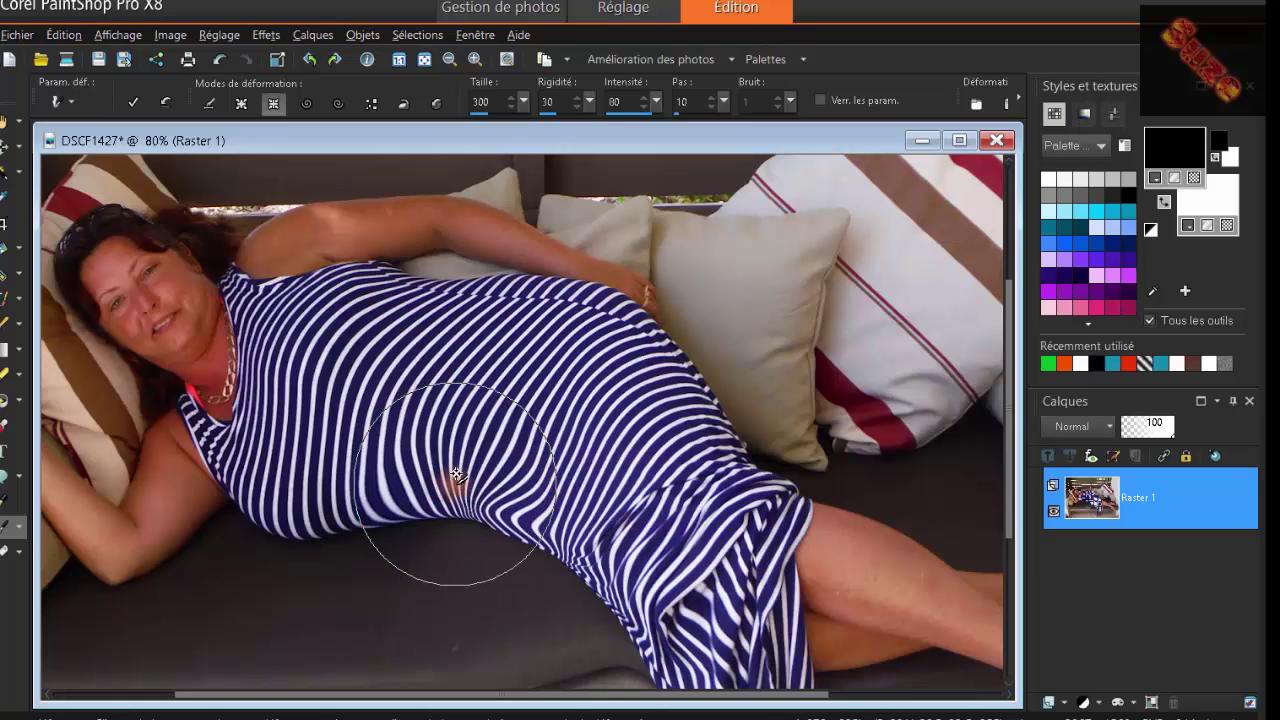
click(564, 509)
click(628, 558)
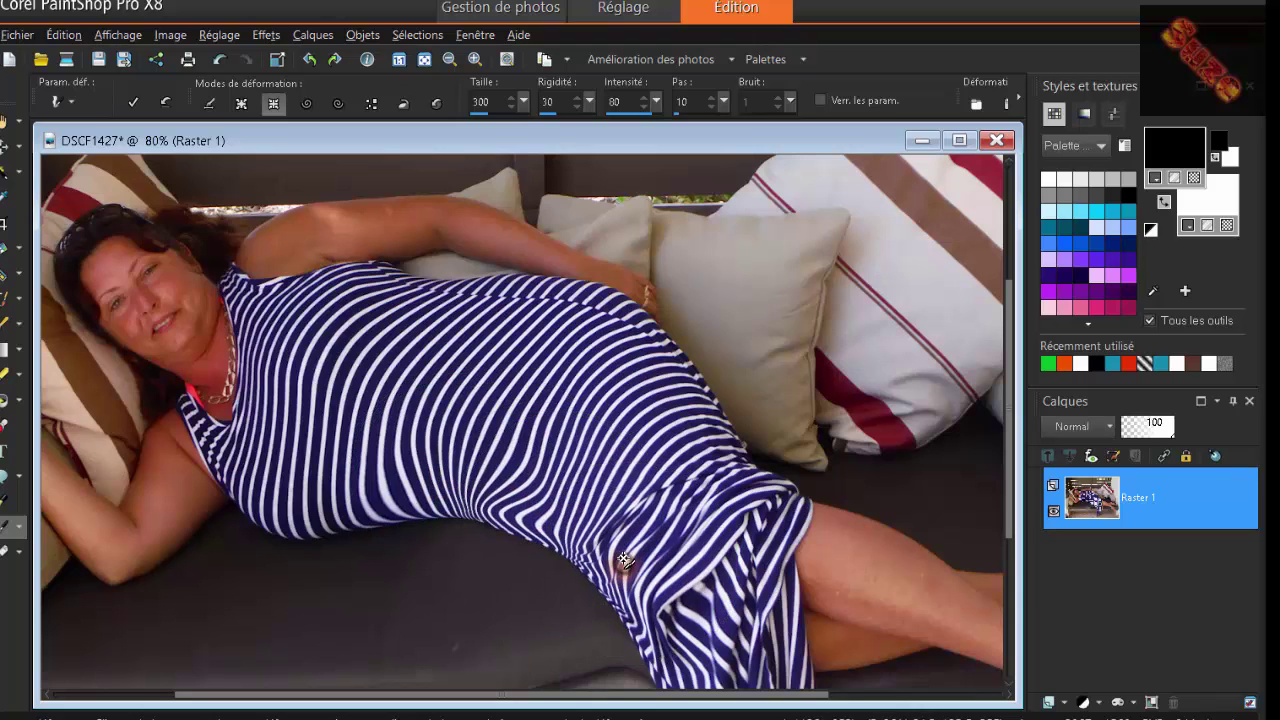
click(637, 585)
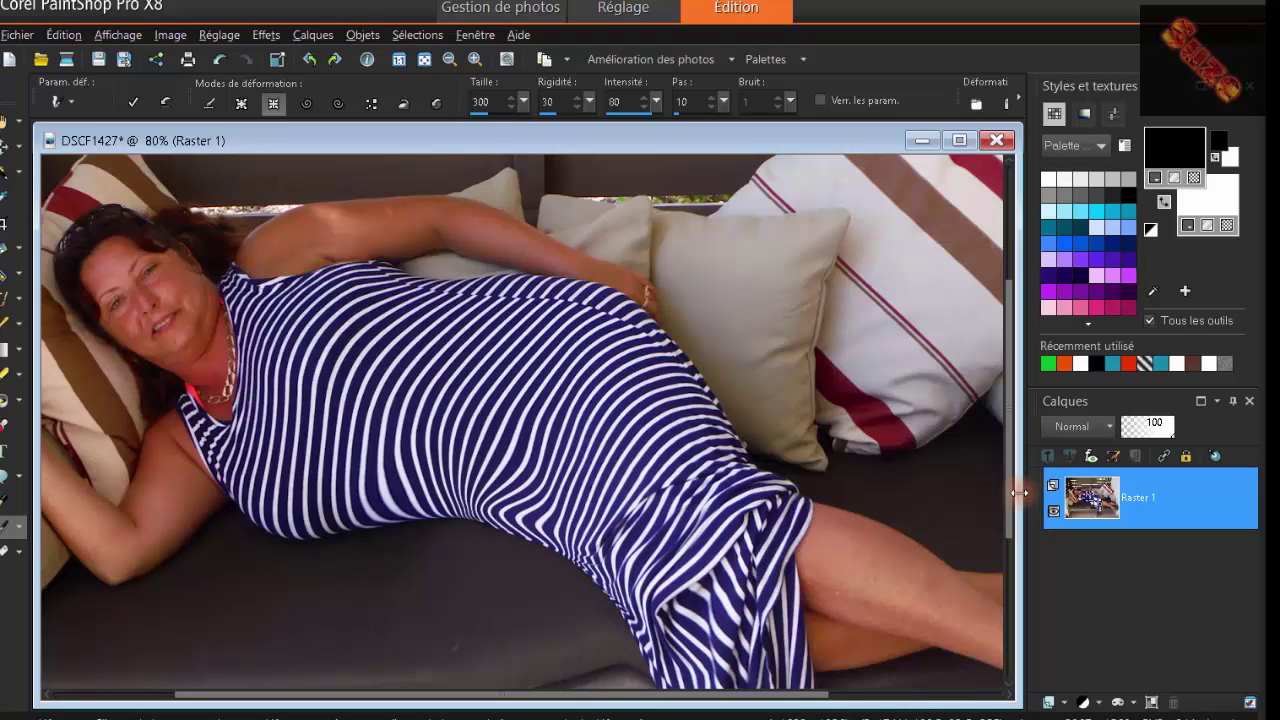
Set the warp brush size to 100 and push in the upper waist edge of the dress beneath the bent arm
drag(1006, 501, 997, 434)
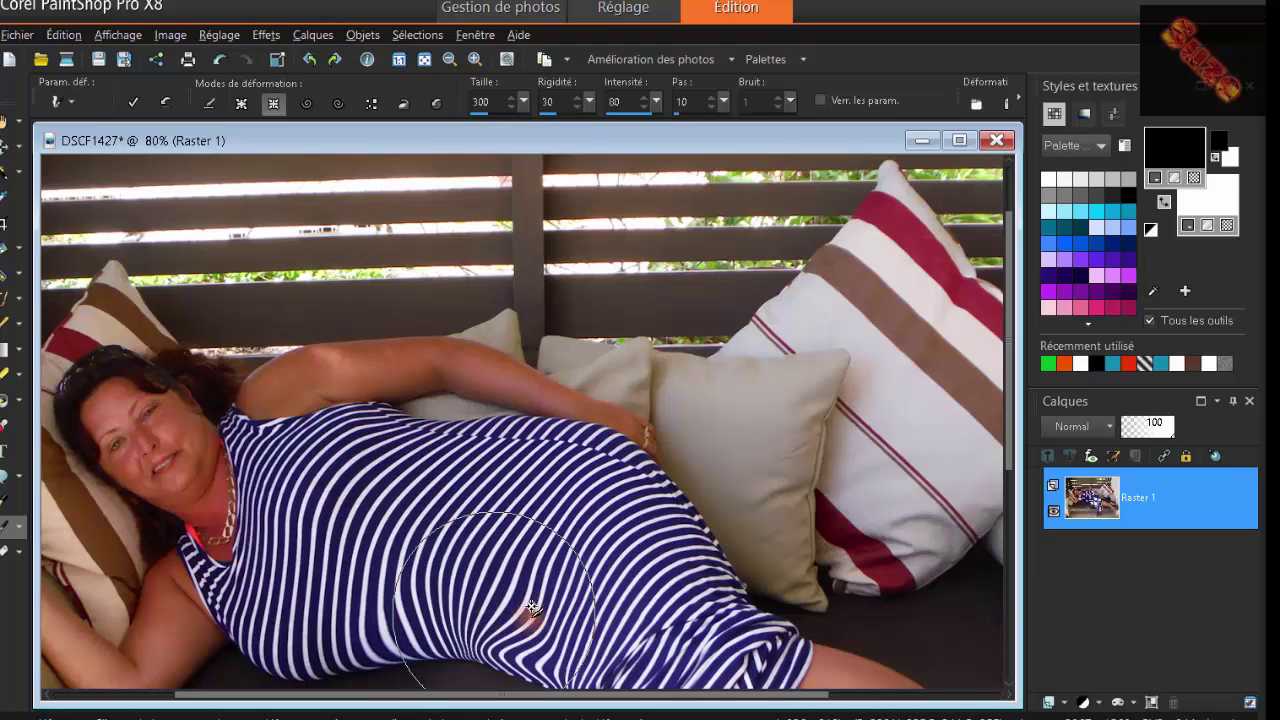
mouse_move(1012, 455)
mouse_down()
mouse_move(1008, 556)
mouse_move(1012, 538)
mouse_up()
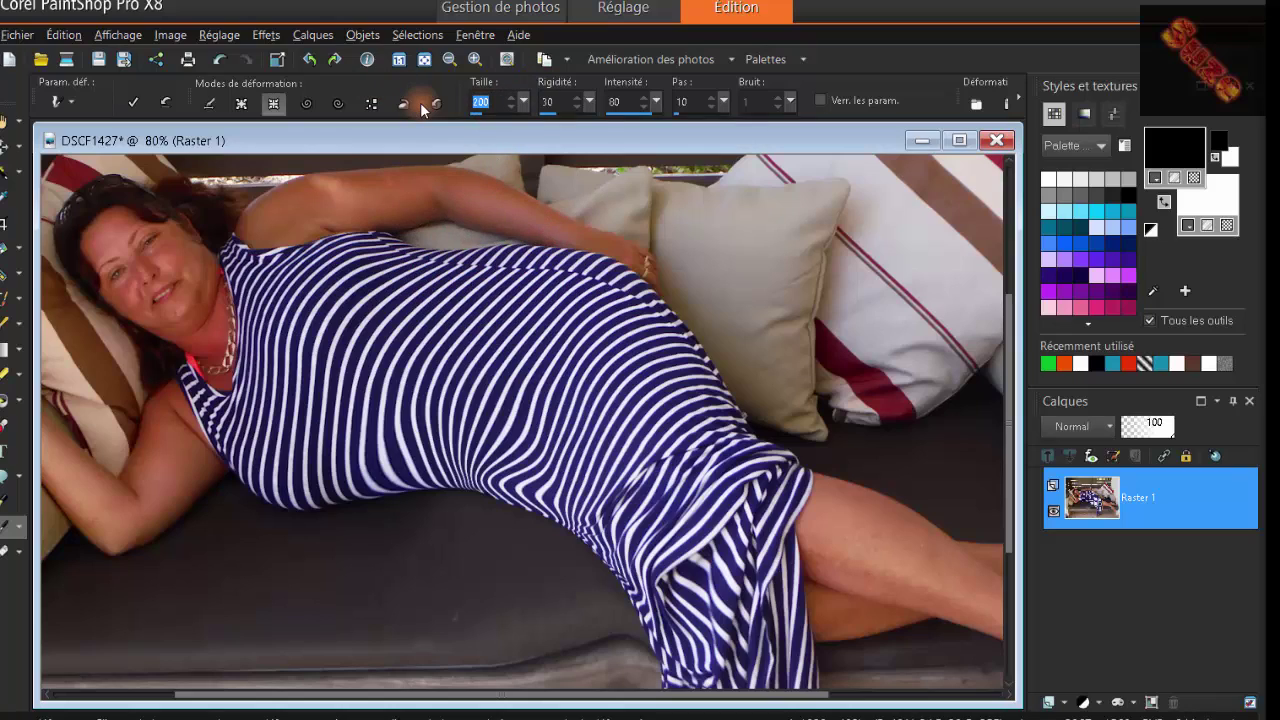
text(100)
scroll(454, 256, up, 2)
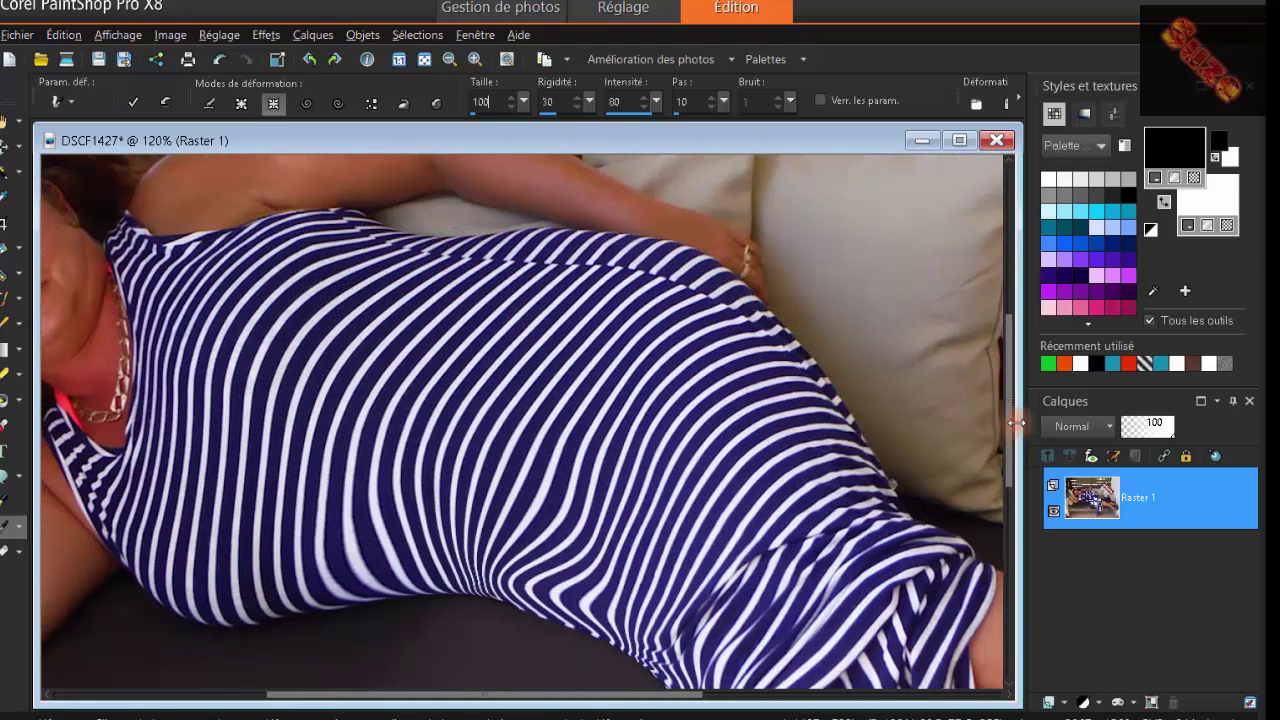
drag(1008, 414, 995, 370)
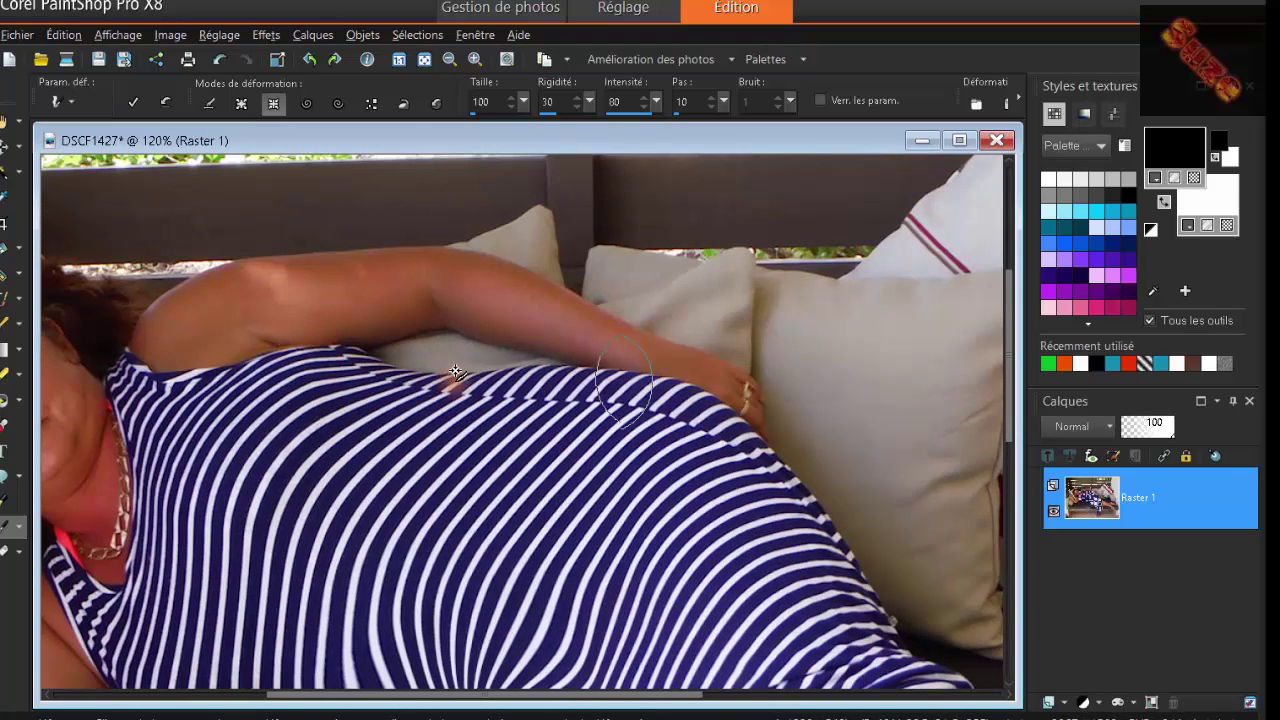
scroll(486, 418, up, 1)
scroll(486, 418, down, 2)
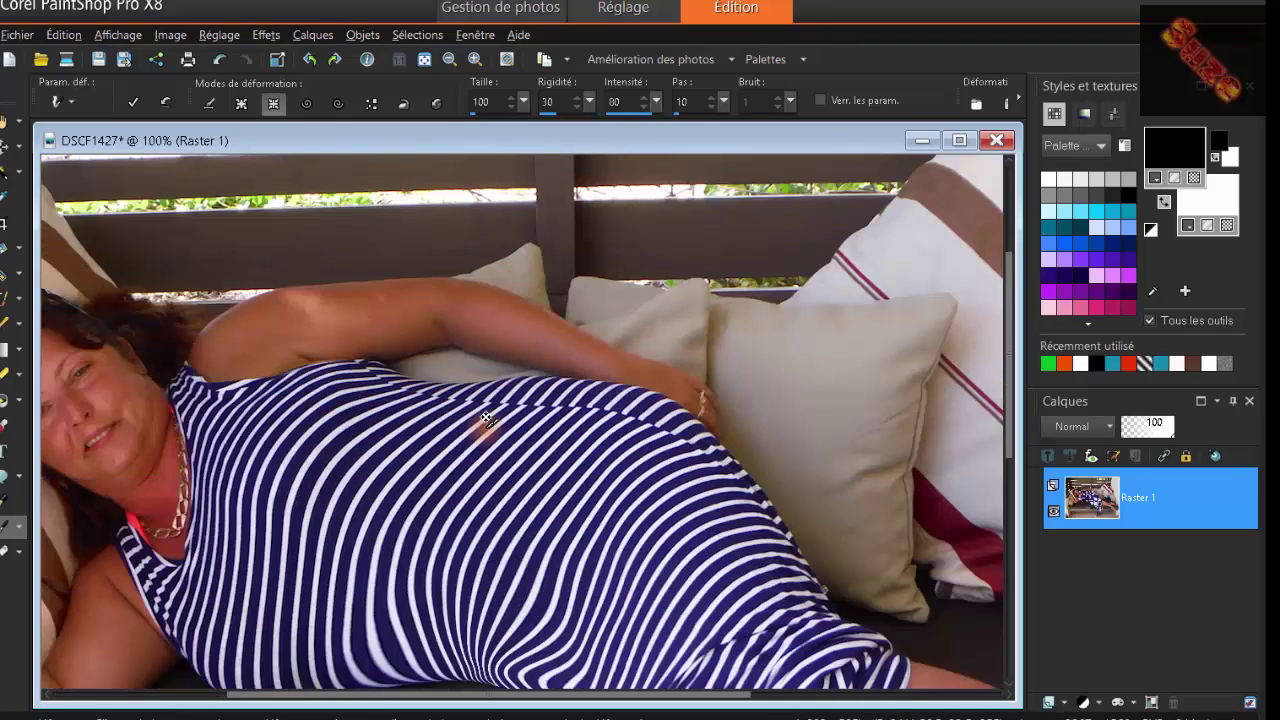
scroll(484, 416, up, 3)
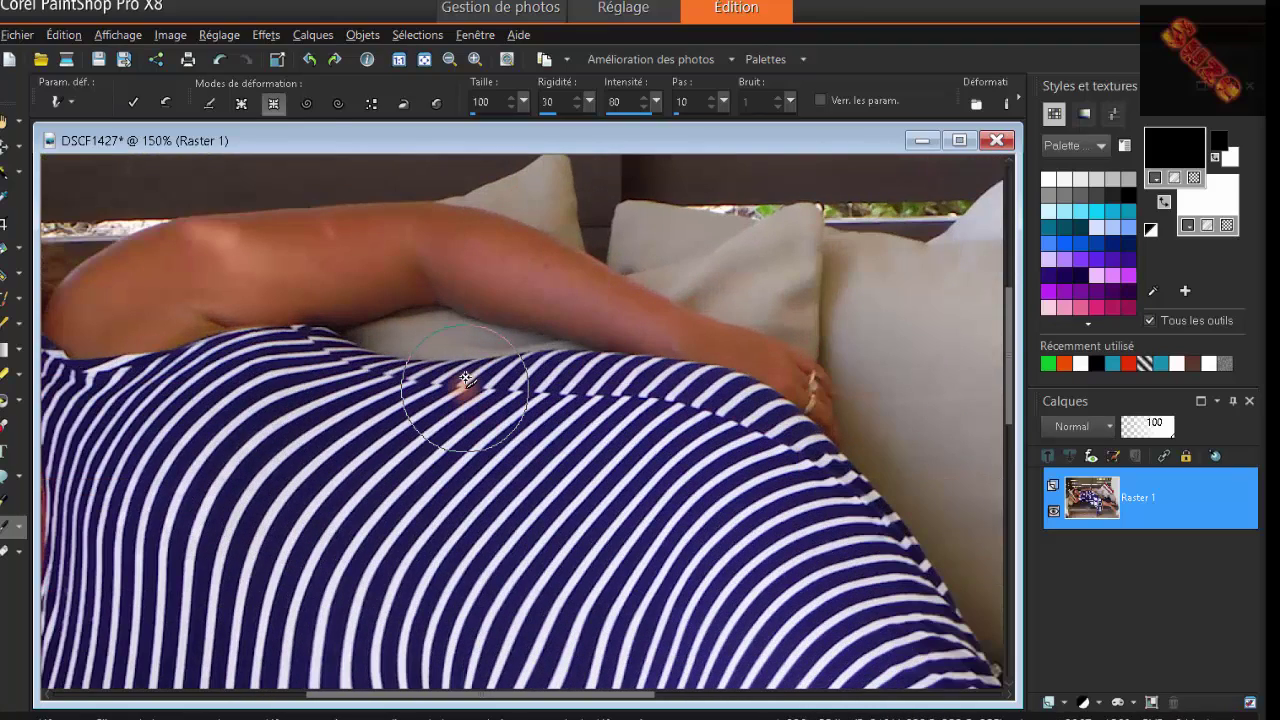
scroll(460, 385, up, 1)
mouse_move(390, 373)
mouse_down()
mouse_move(334, 372)
mouse_move(372, 378)
mouse_up()
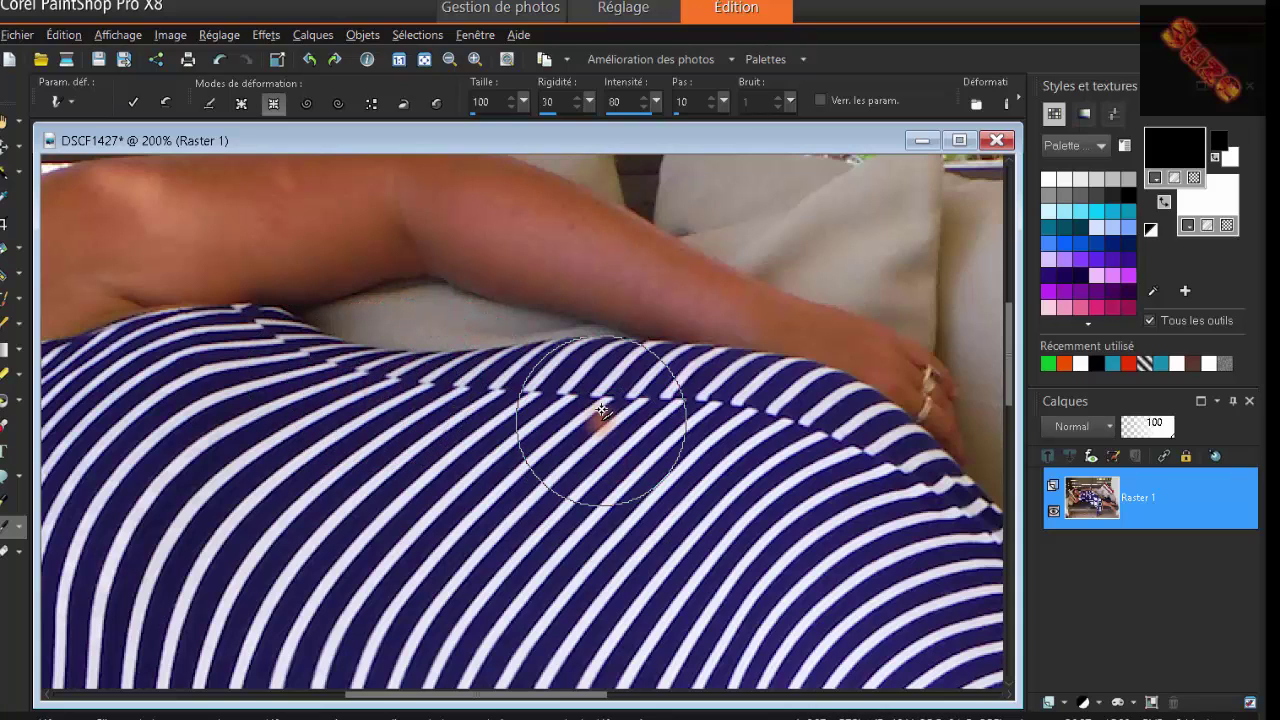
mouse_move(380, 396)
mouse_down()
mouse_move(468, 416)
mouse_move(477, 375)
mouse_up()
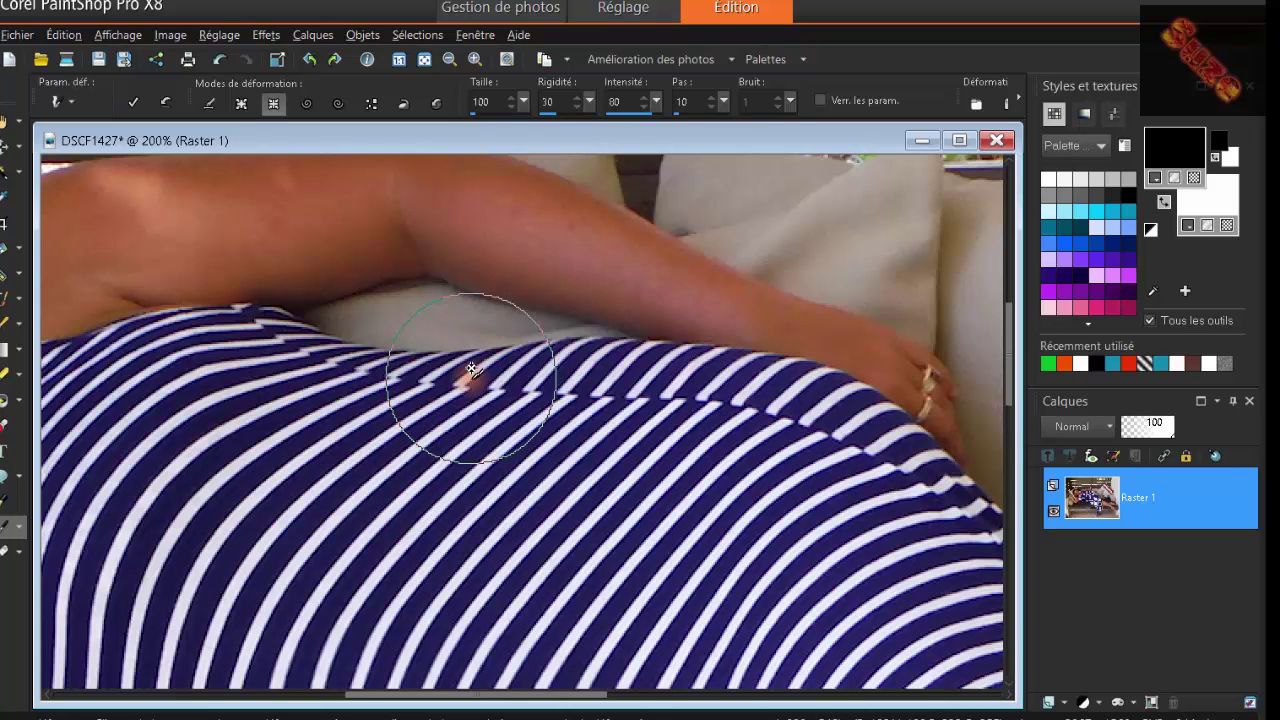
mouse_move(471, 369)
mouse_down()
mouse_move(359, 360)
mouse_move(390, 380)
mouse_up()
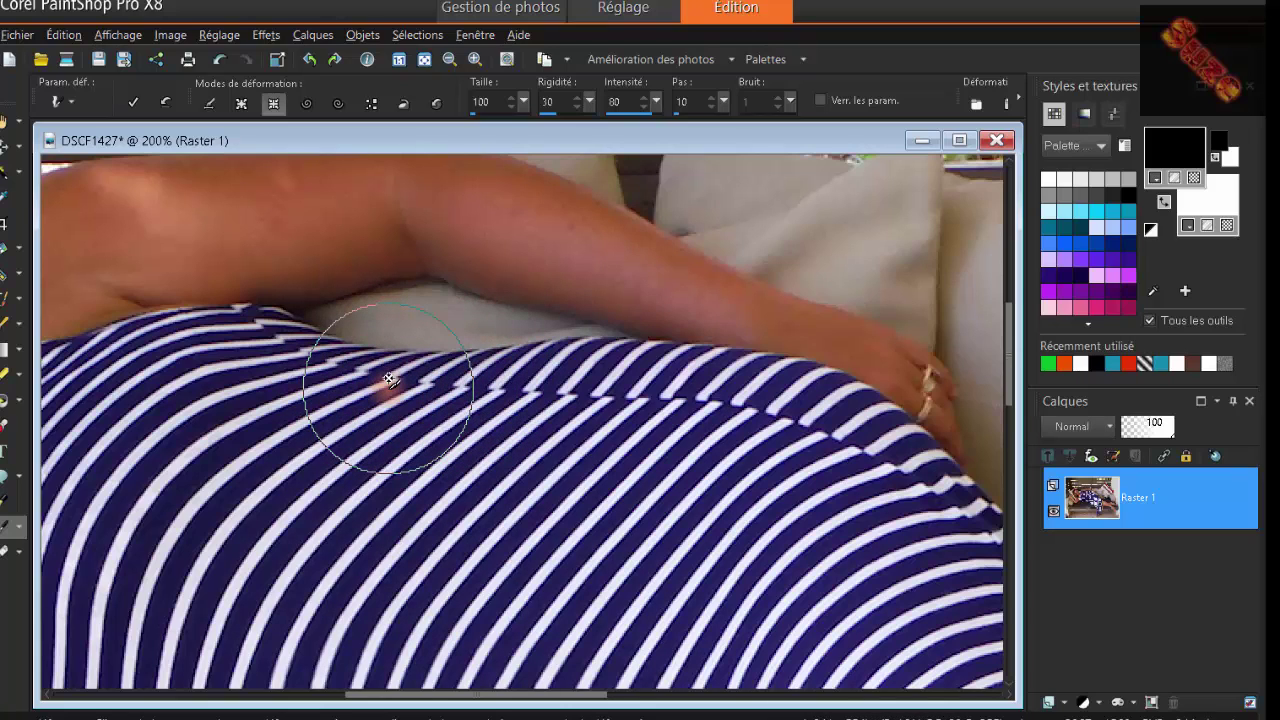
scroll(390, 380, up, 1)
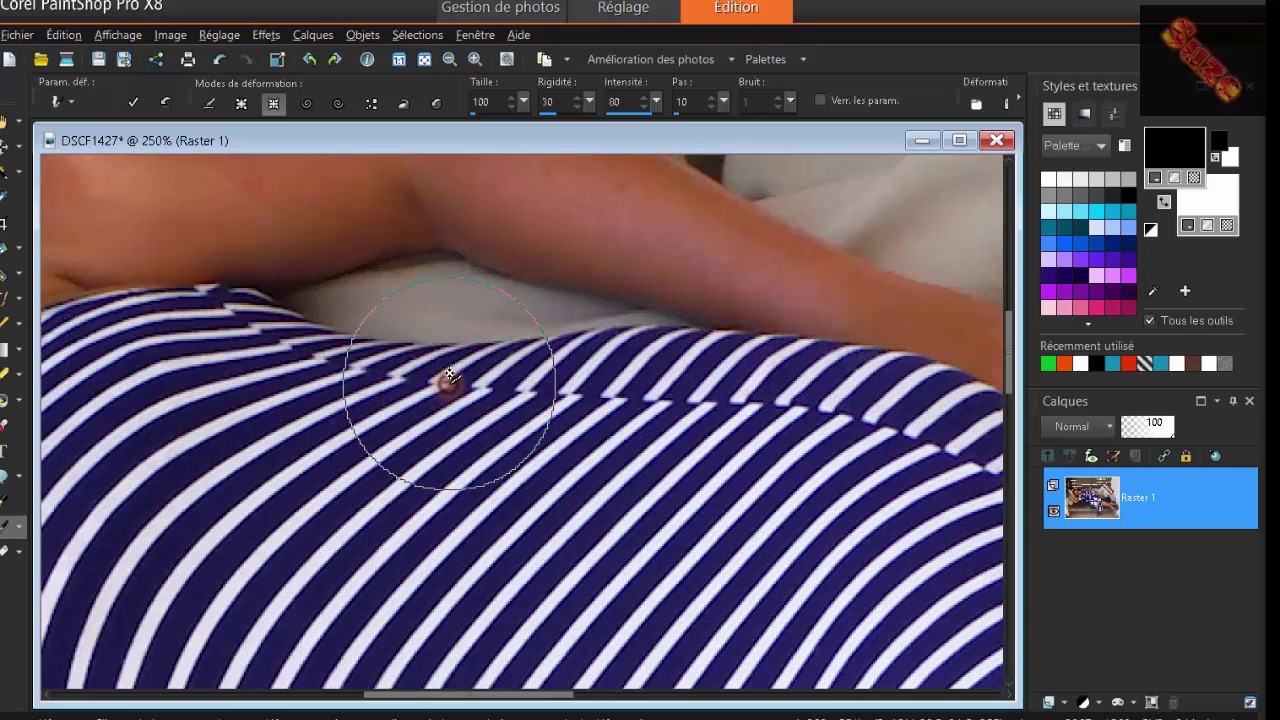
mouse_move(449, 374)
mouse_down()
mouse_move(523, 390)
mouse_move(469, 393)
mouse_move(414, 490)
mouse_move(450, 440)
mouse_move(460, 390)
mouse_move(430, 410)
mouse_move(444, 410)
mouse_move(418, 396)
mouse_move(483, 413)
mouse_move(561, 400)
mouse_move(448, 409)
mouse_move(335, 386)
mouse_move(442, 428)
mouse_move(583, 410)
mouse_move(651, 423)
mouse_move(640, 400)
mouse_move(637, 413)
mouse_move(557, 417)
mouse_move(538, 424)
mouse_move(571, 434)
mouse_move(514, 446)
mouse_move(429, 437)
mouse_move(457, 463)
mouse_move(560, 449)
mouse_move(569, 423)
mouse_move(593, 420)
mouse_move(537, 457)
mouse_up()
Continue warping the stripes along the side seam at the upper waist to deepen and blend the indentation
scroll(540, 470, down, 4)
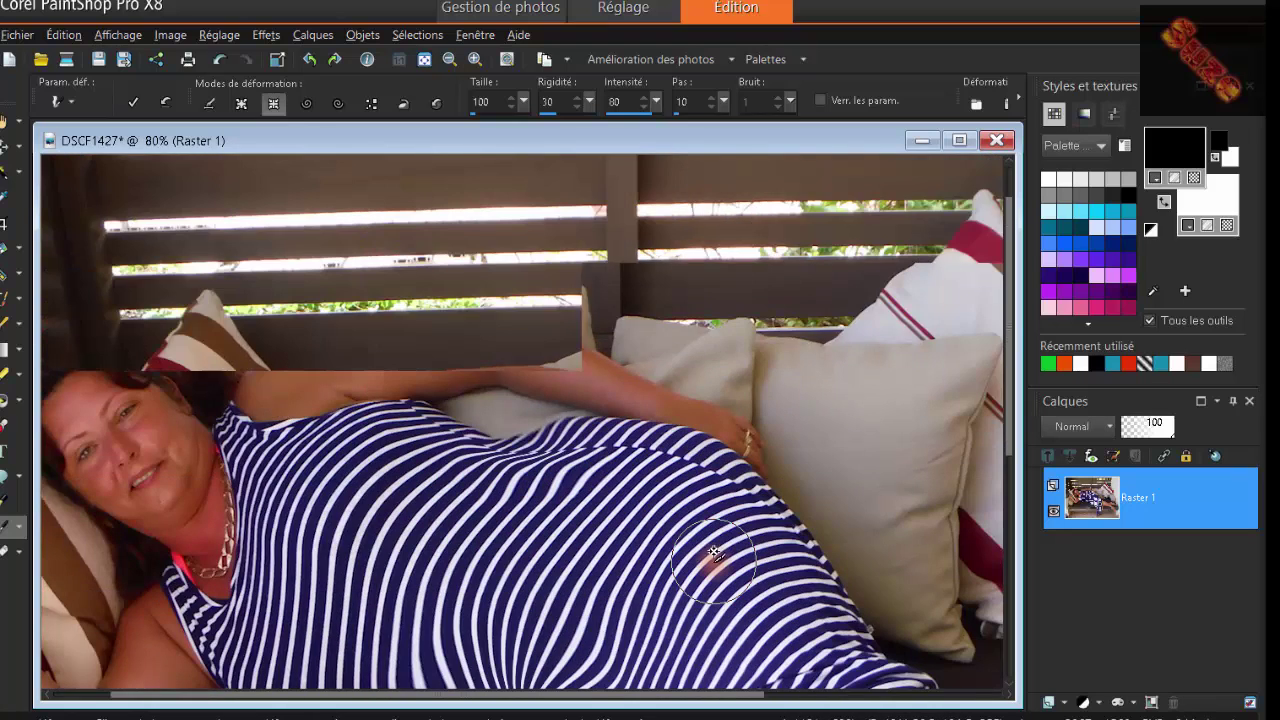
scroll(714, 552, down, 1)
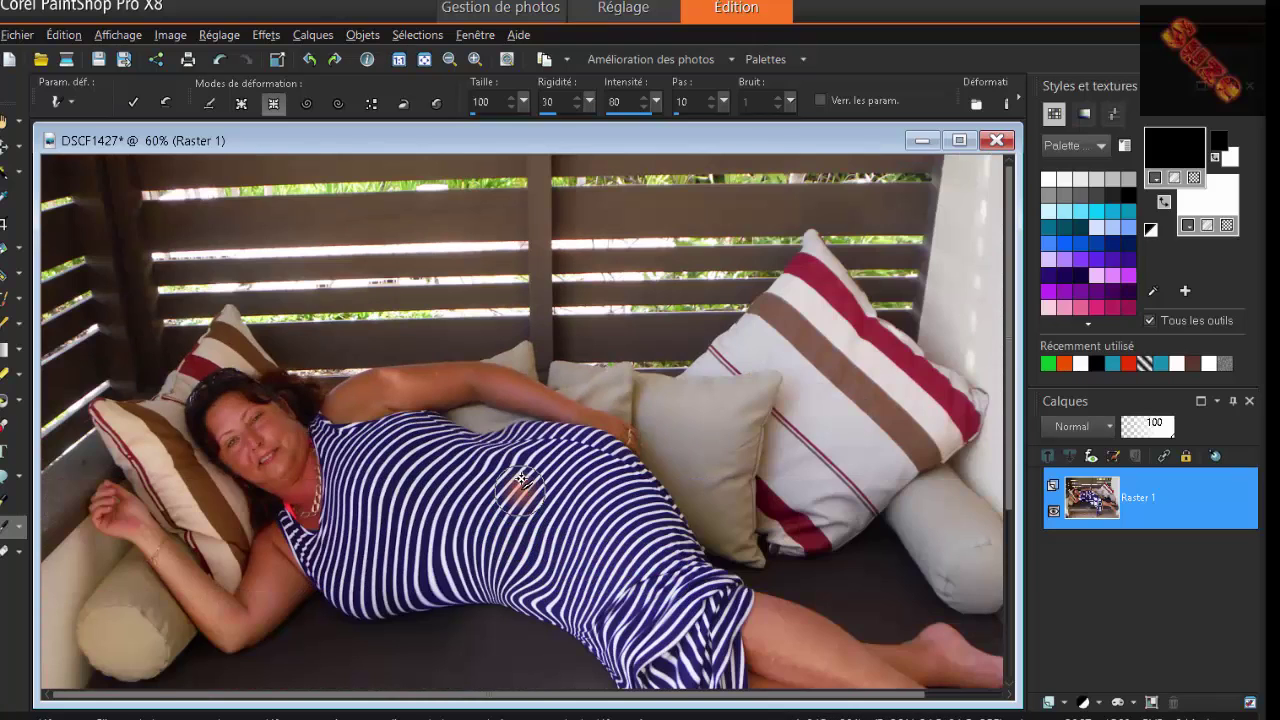
scroll(521, 478, up, 6)
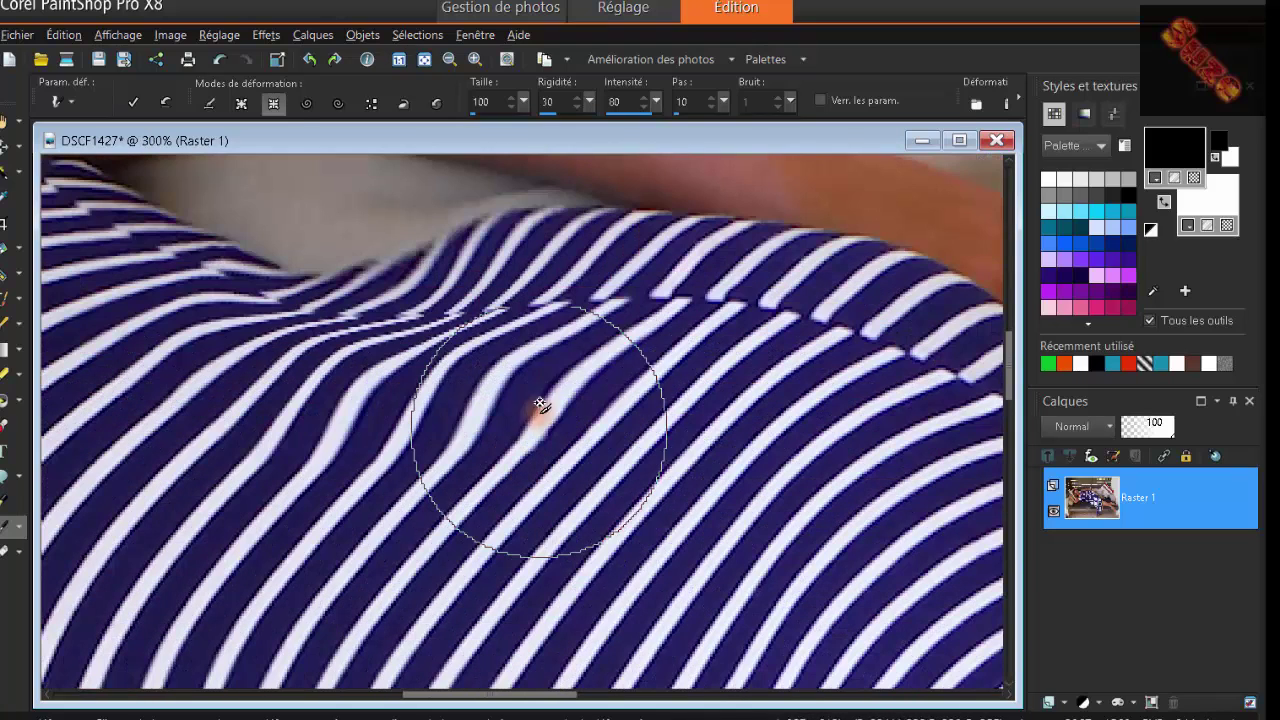
mouse_move(540, 405)
mouse_down()
mouse_move(530, 309)
mouse_move(497, 317)
mouse_move(485, 298)
mouse_move(518, 304)
mouse_move(467, 295)
mouse_move(352, 324)
mouse_move(521, 320)
mouse_move(577, 309)
mouse_up()
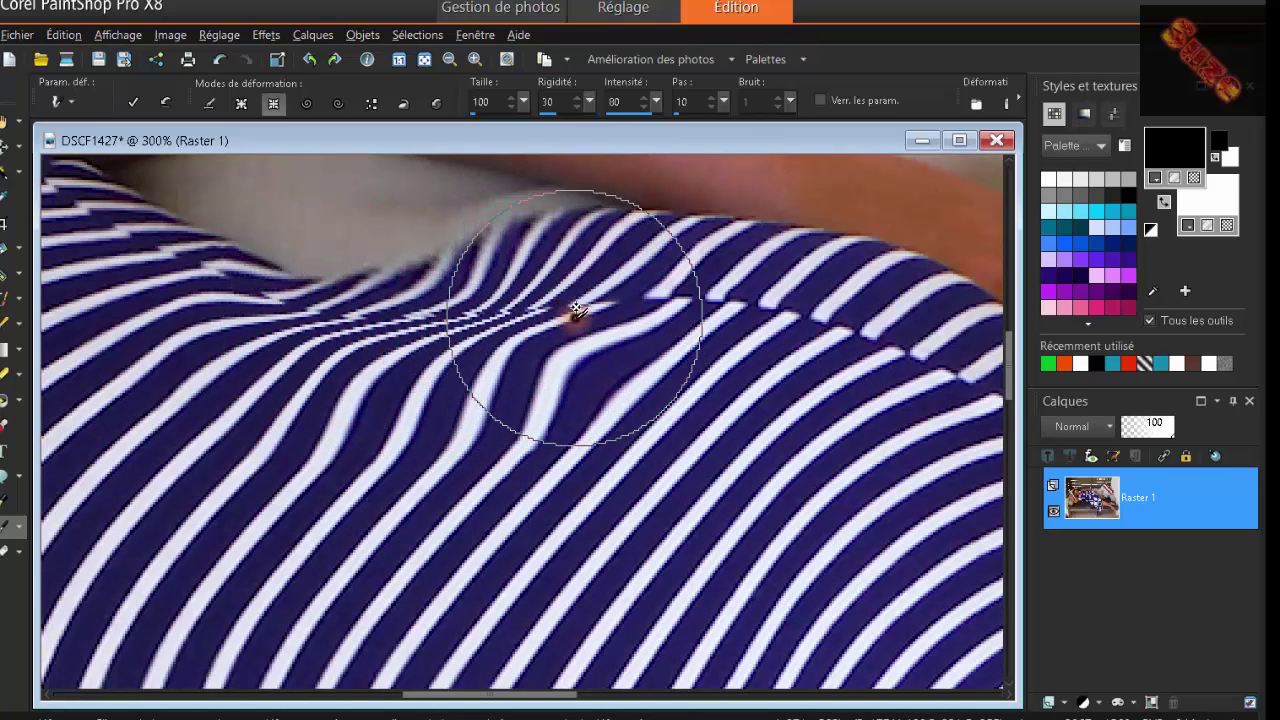
click(240, 304)
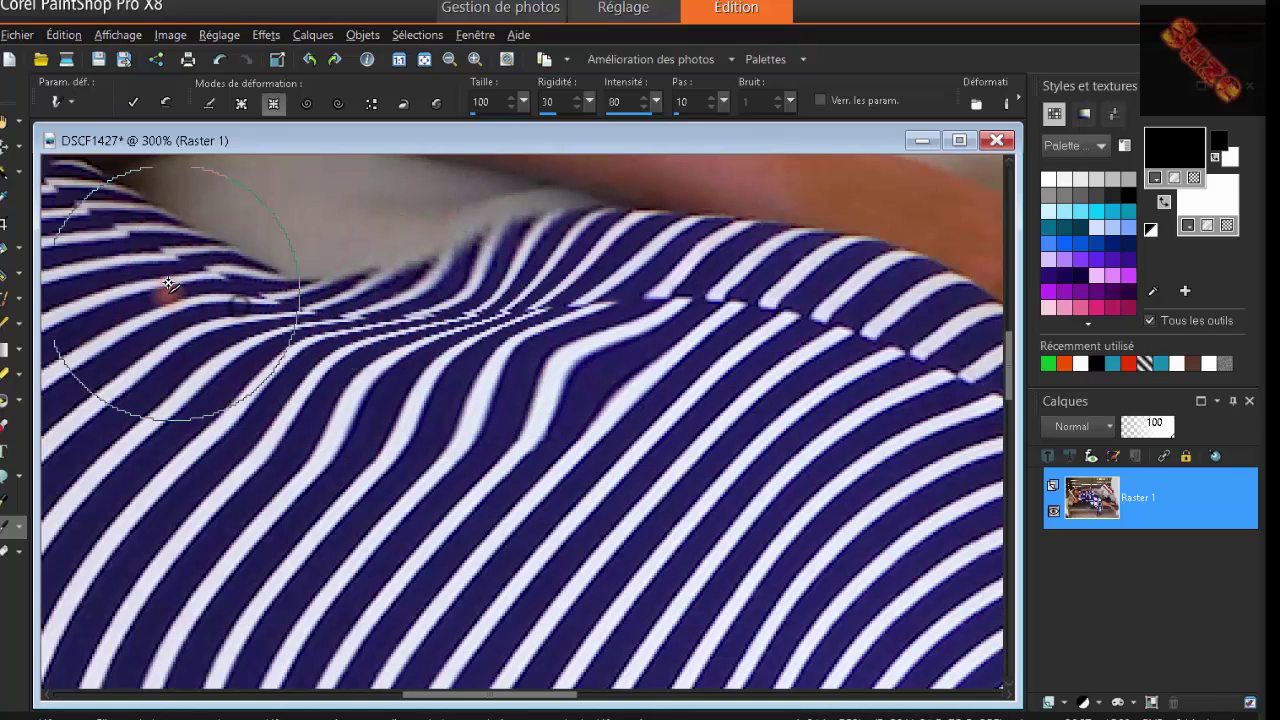
scroll(538, 445, down, 1)
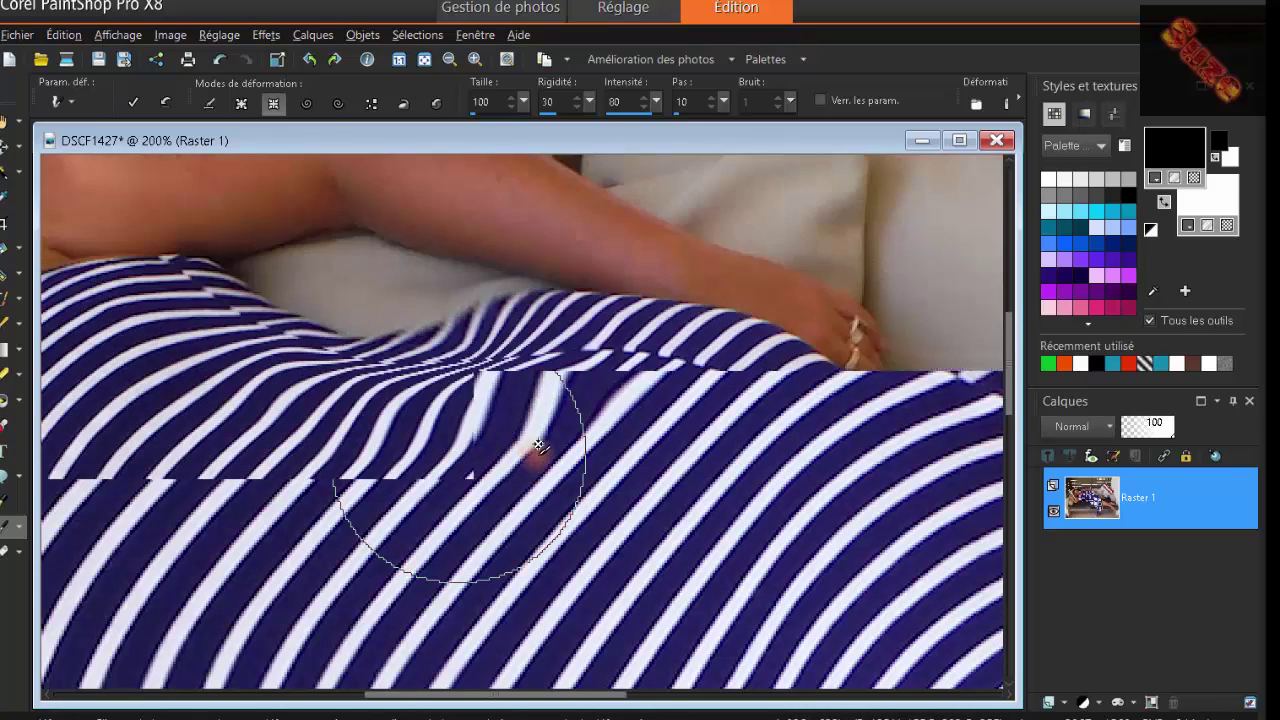
scroll(538, 445, down, 3)
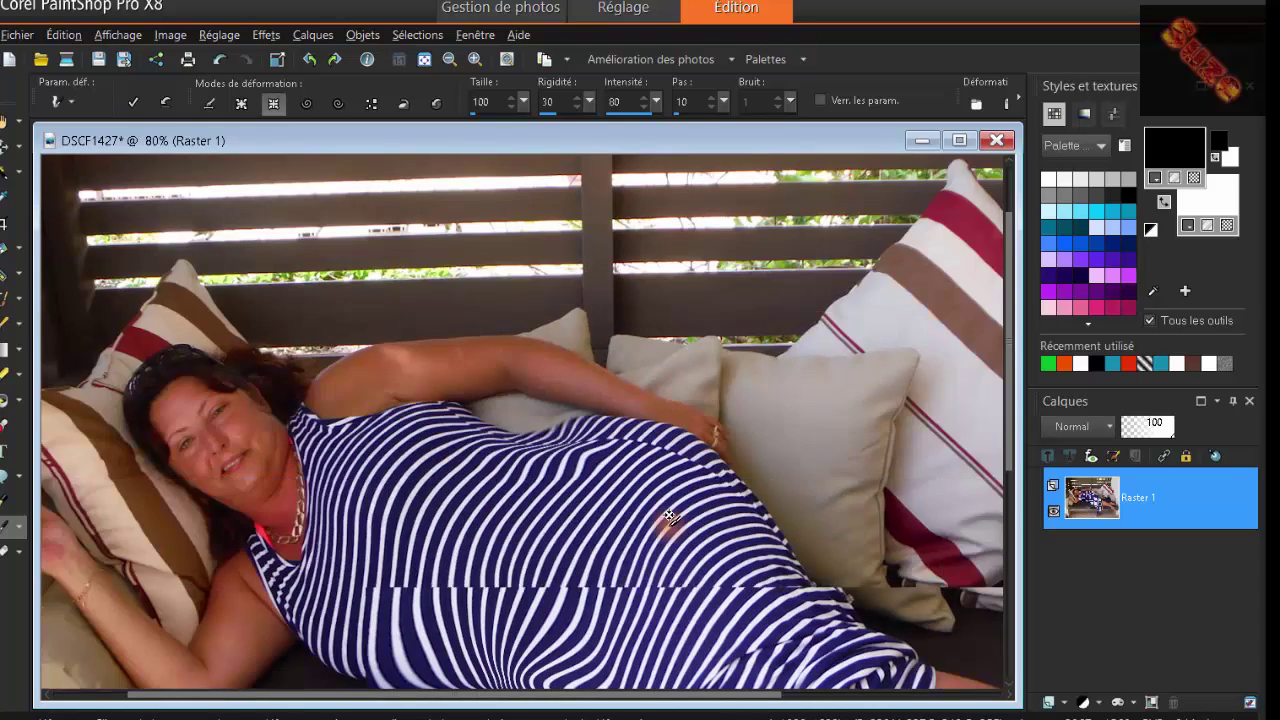
scroll(670, 517, down, 2)
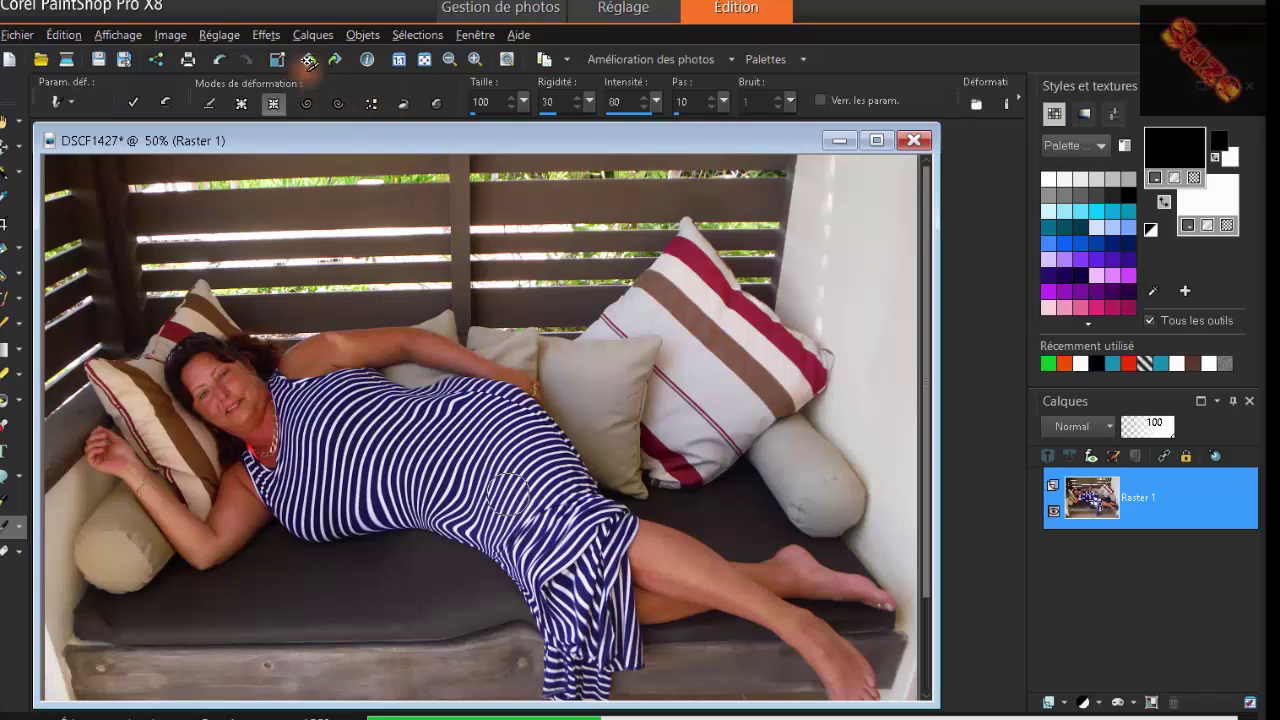
Set the warp brush size to 140 and pull in the dress's upper waist edge beneath the bent arm
click(6, 149)
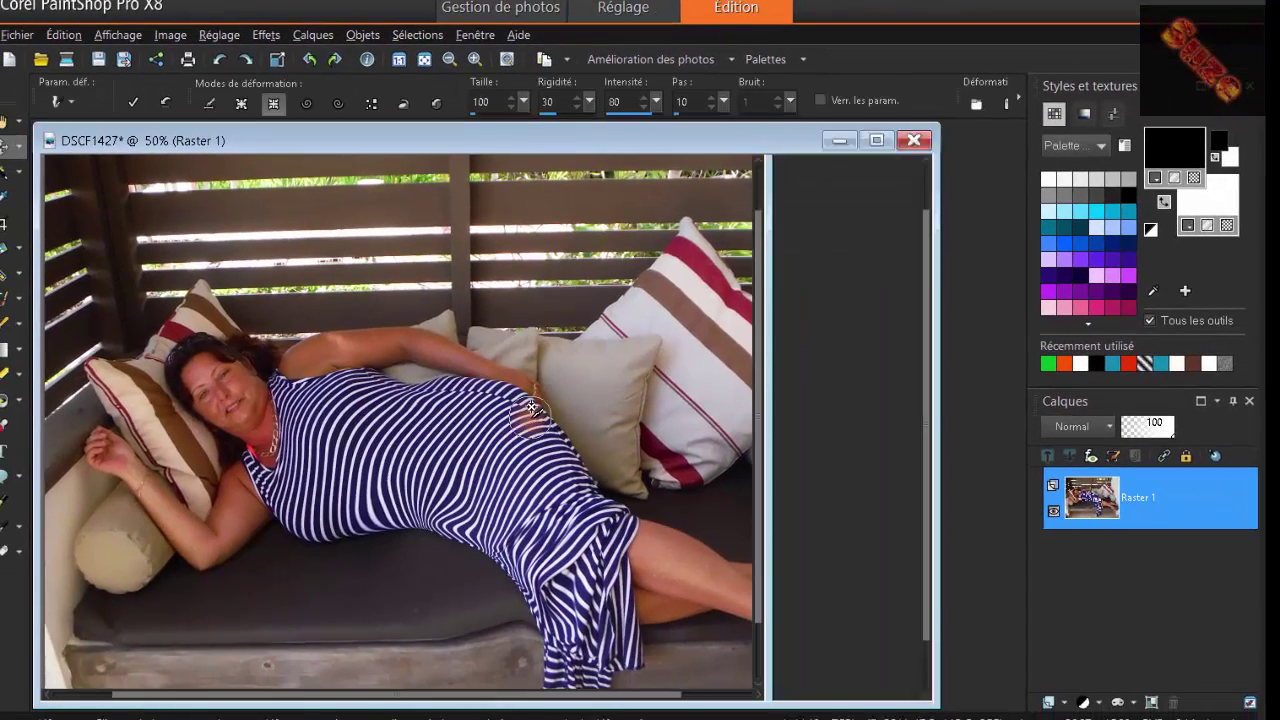
scroll(387, 325, up, 2)
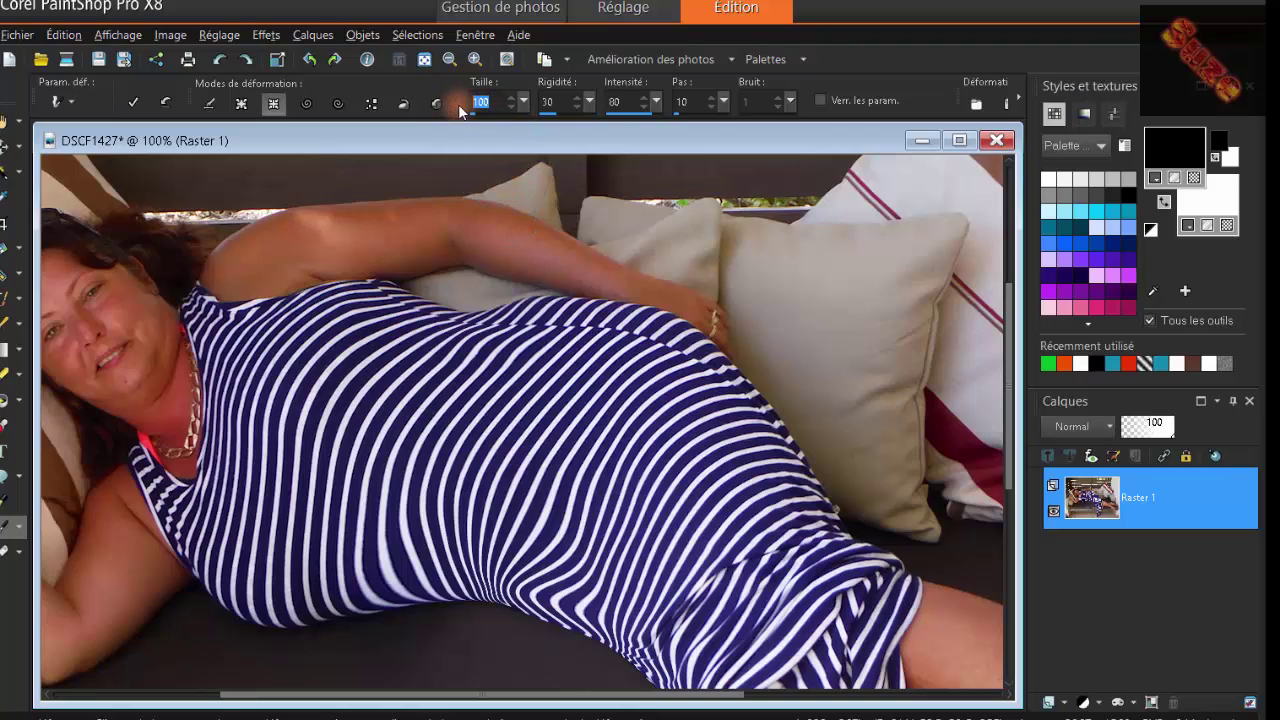
text(140)
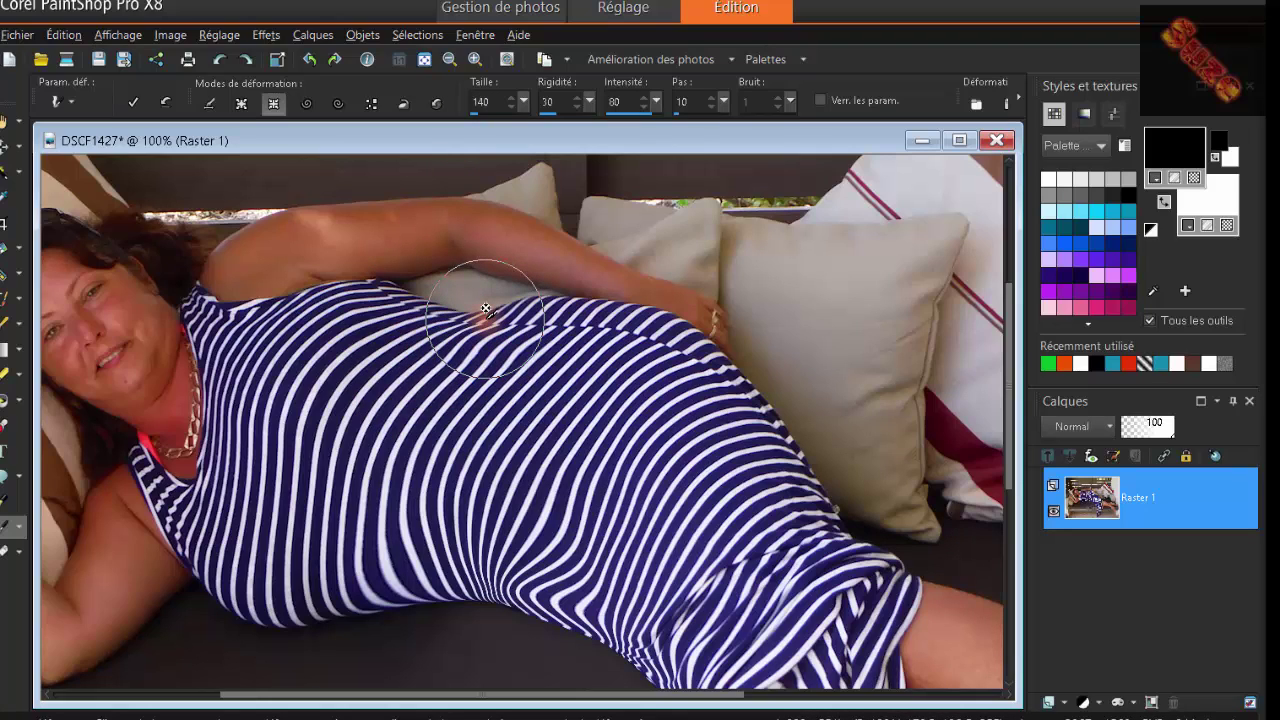
drag(485, 309, 476, 340)
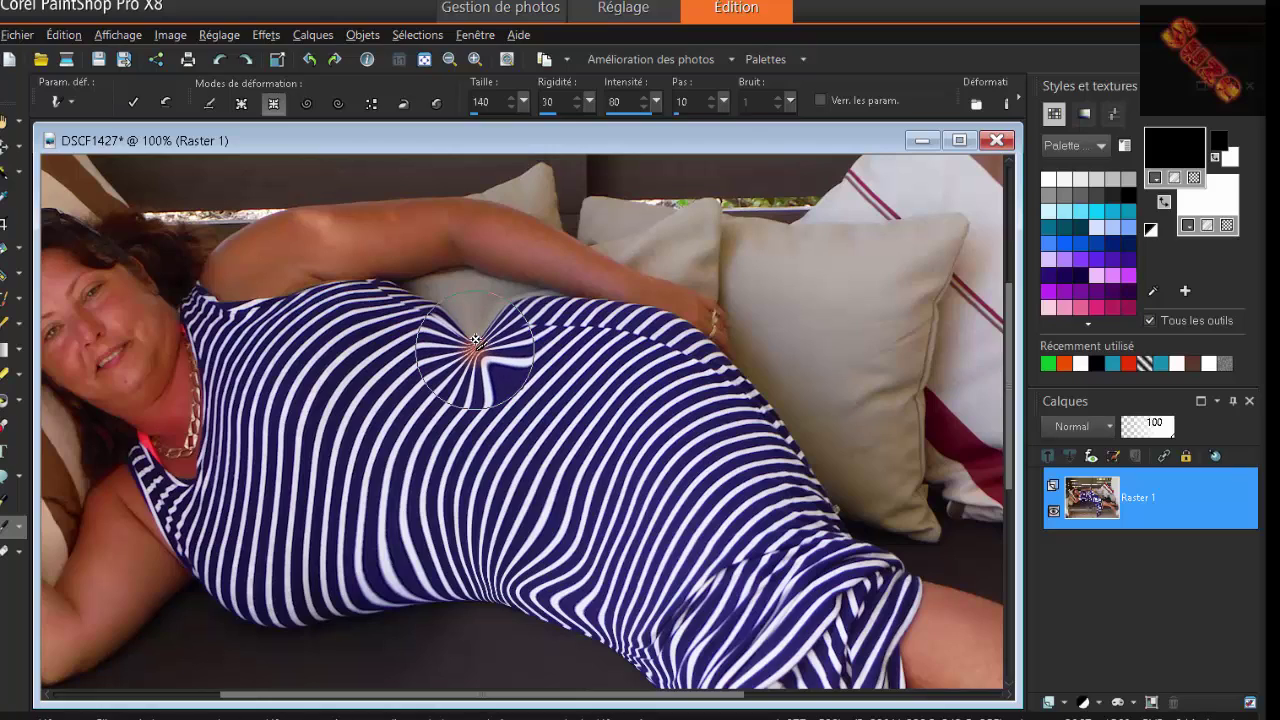
click(222, 62)
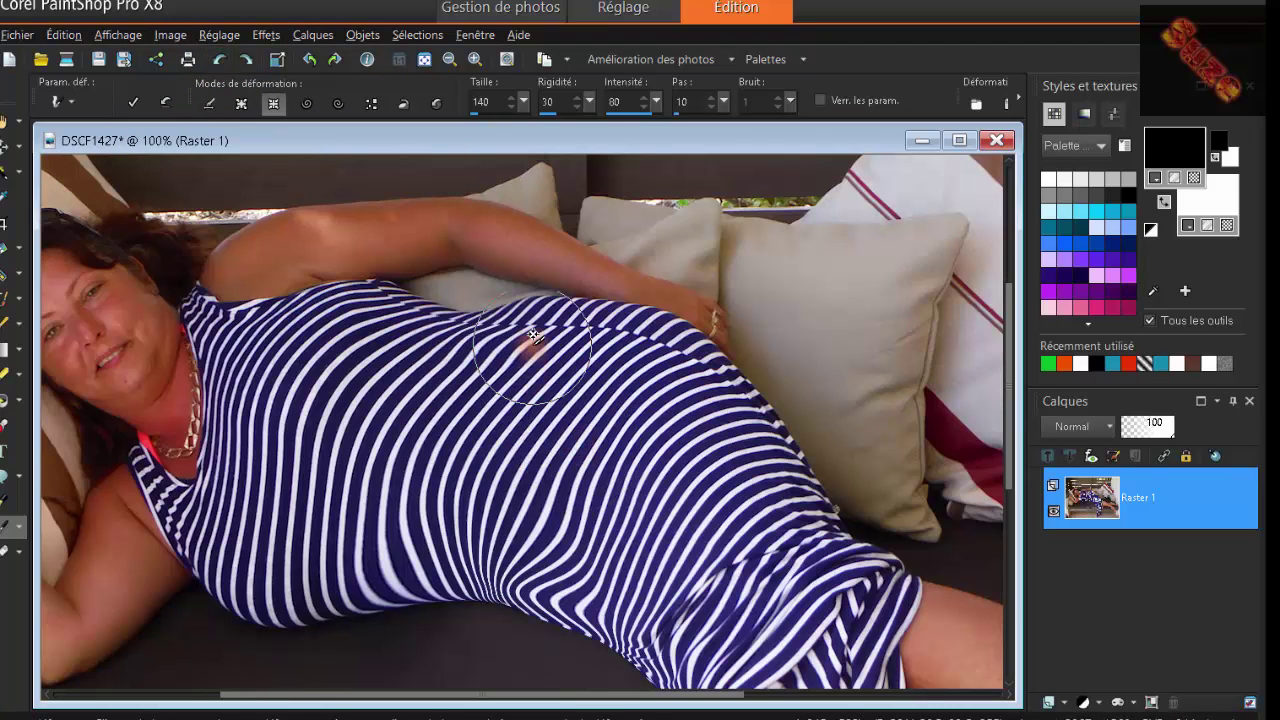
scroll(522, 336, up, 1)
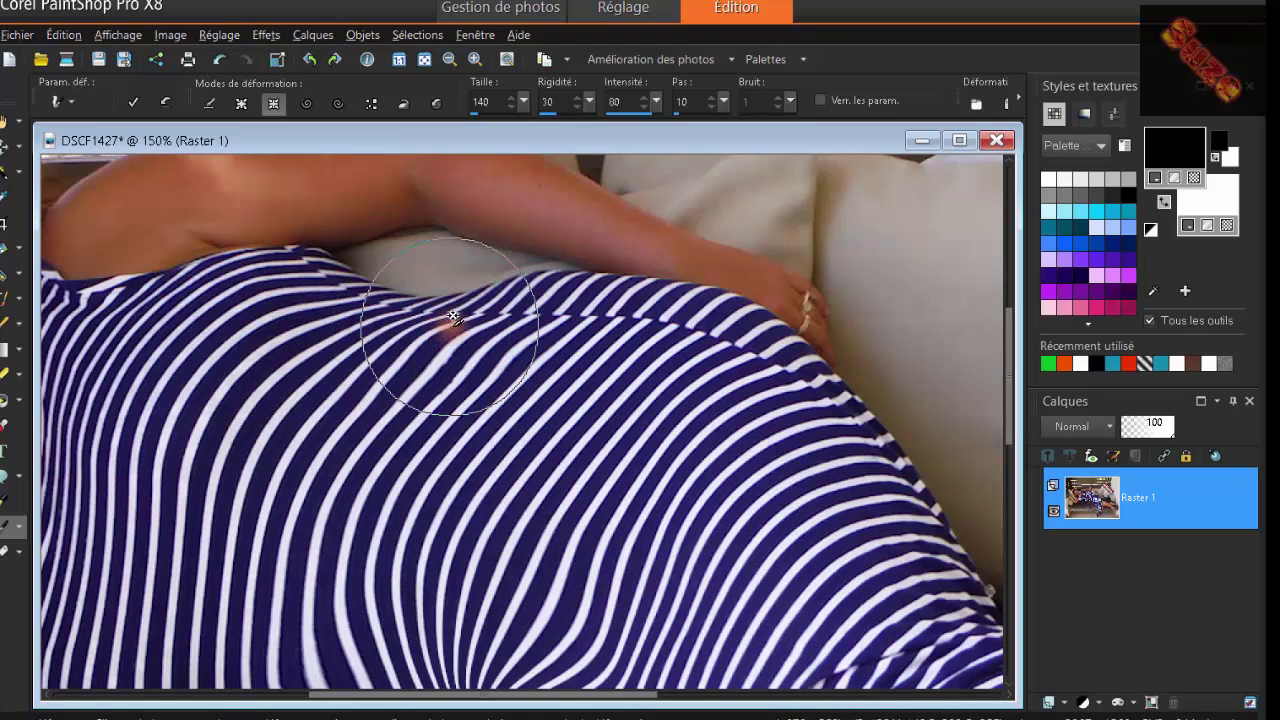
mouse_move(454, 318)
mouse_down()
mouse_move(552, 336)
mouse_move(358, 326)
mouse_move(498, 356)
mouse_move(540, 347)
mouse_up()
click(540, 347)
Contract the dress's lower waist edge above the seat cushion with repeated size 140 warp dabs to deepen the waist curve
scroll(516, 388, down, 3)
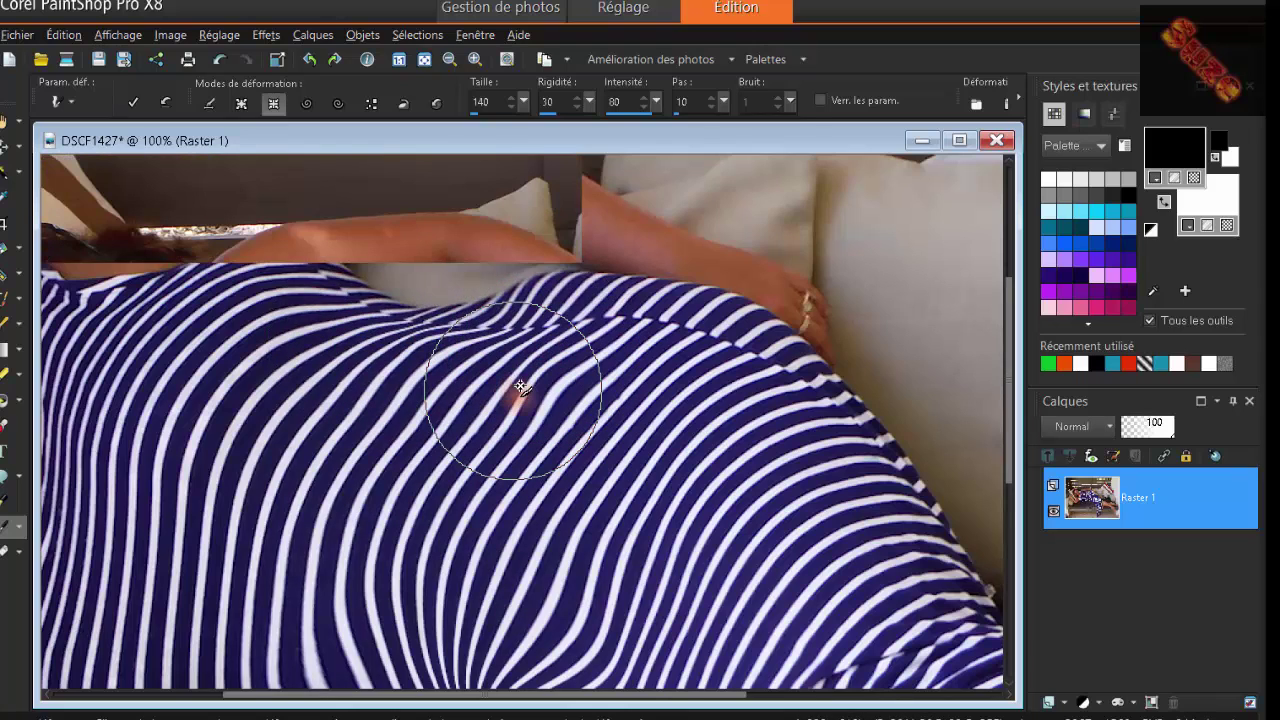
scroll(534, 419, down, 1)
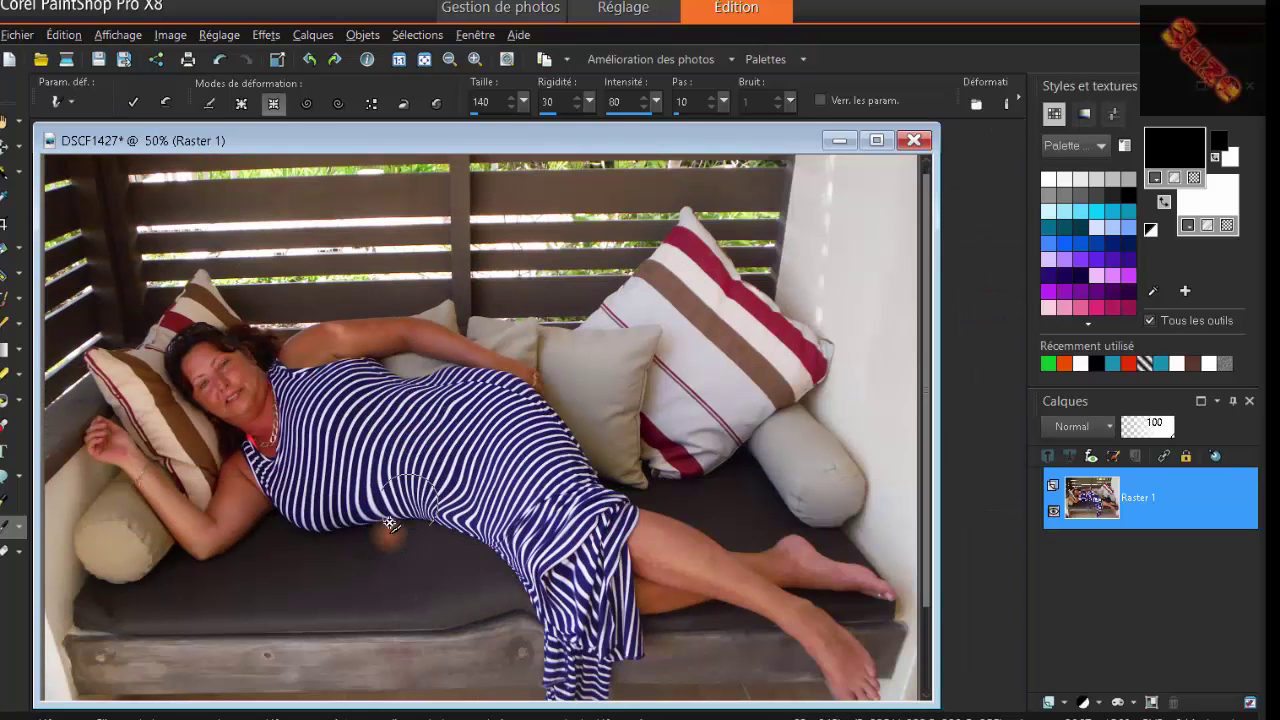
scroll(415, 507, up, 5)
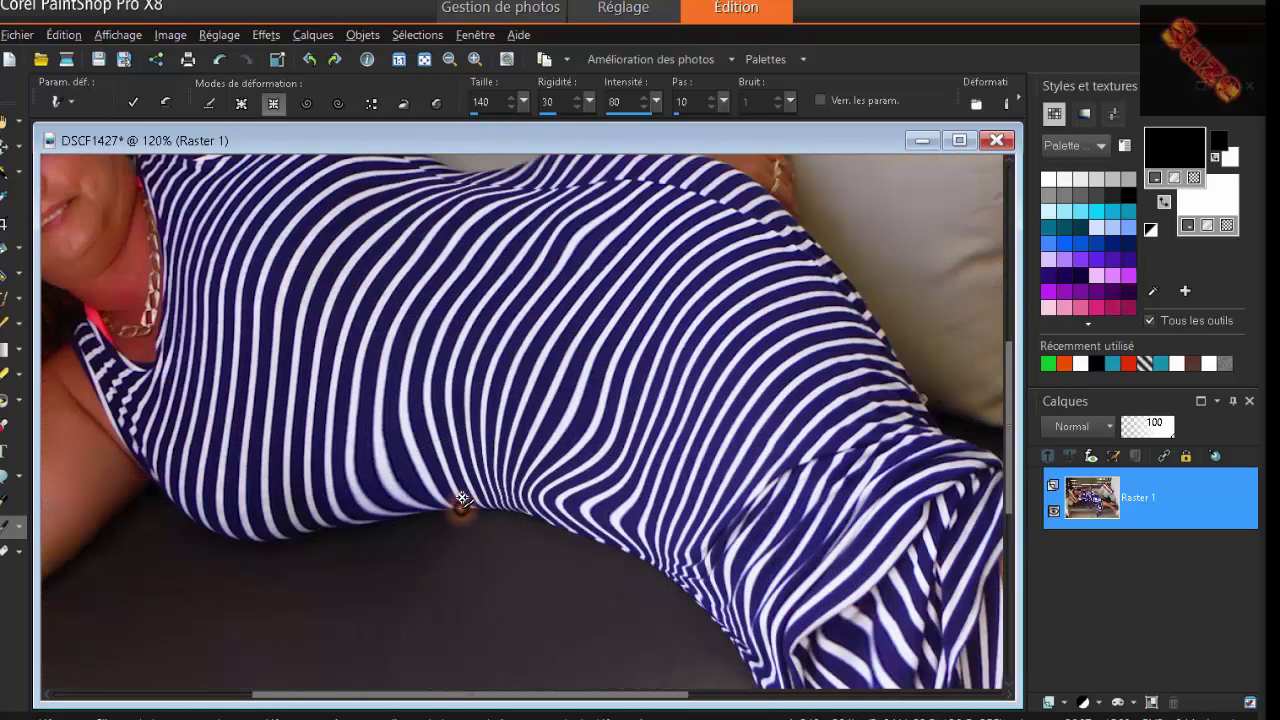
drag(466, 491, 465, 478)
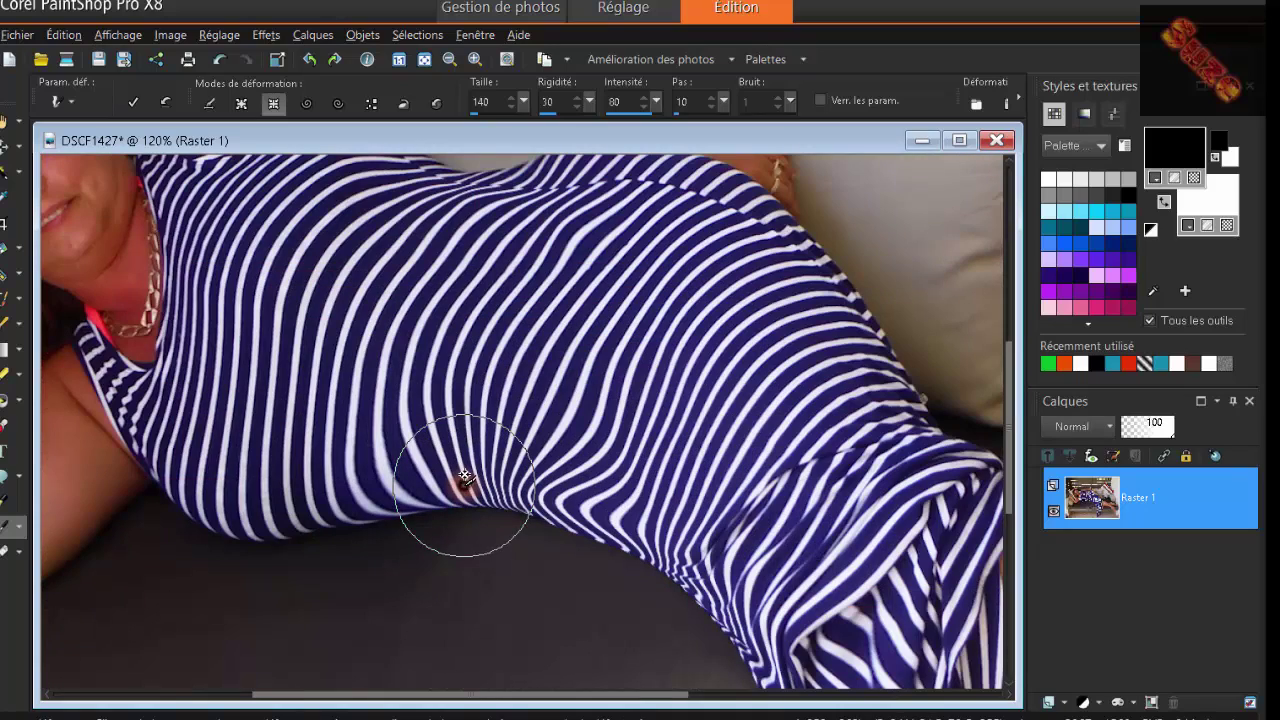
click(465, 477)
click(465, 476)
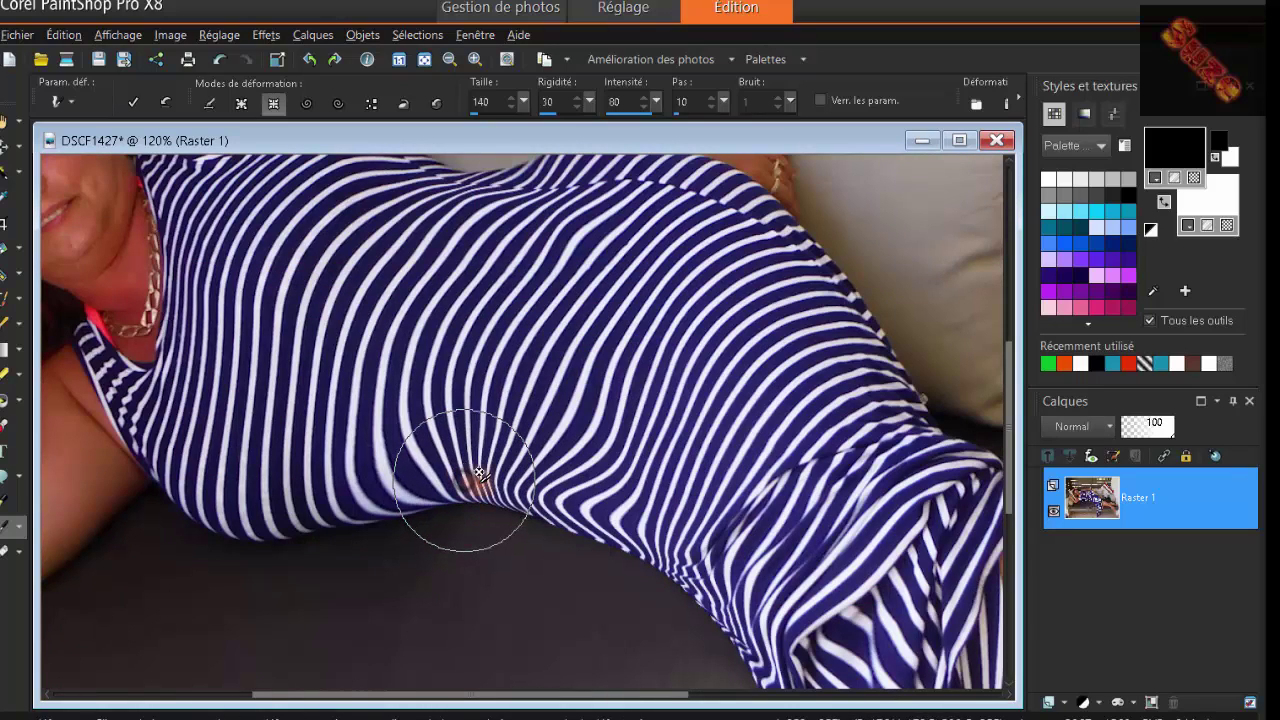
click(537, 490)
click(420, 480)
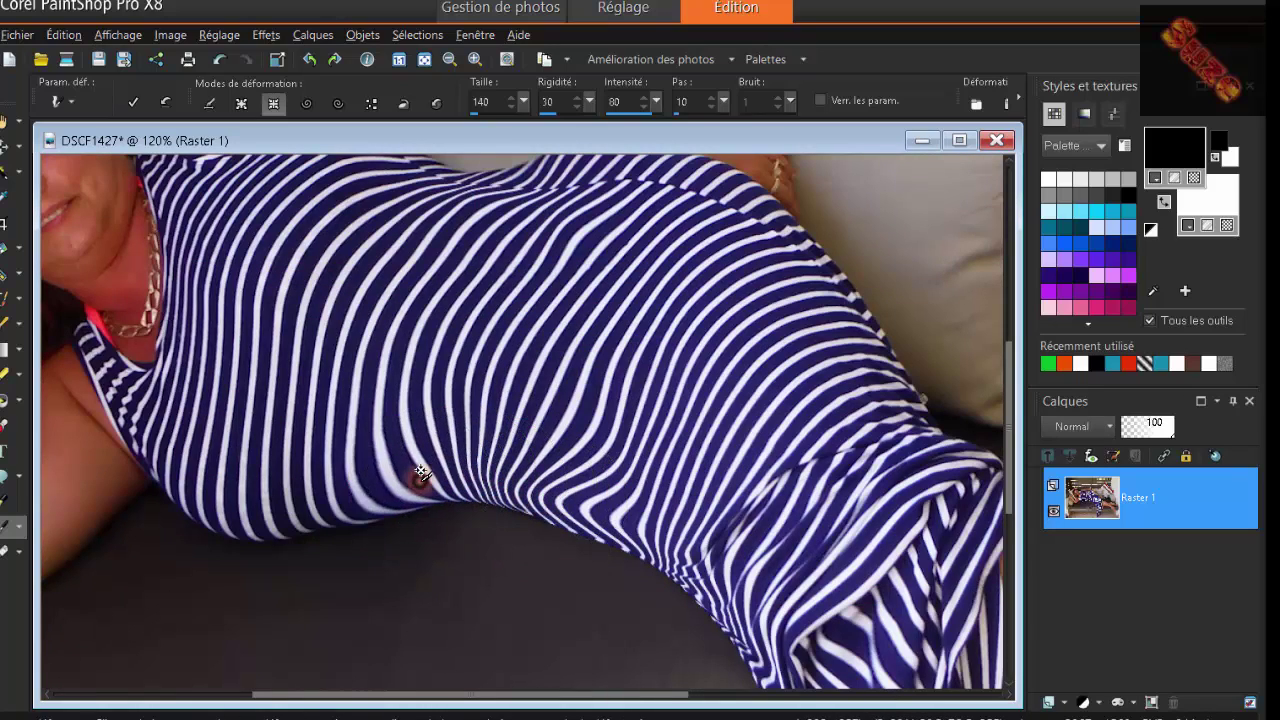
click(405, 496)
click(440, 487)
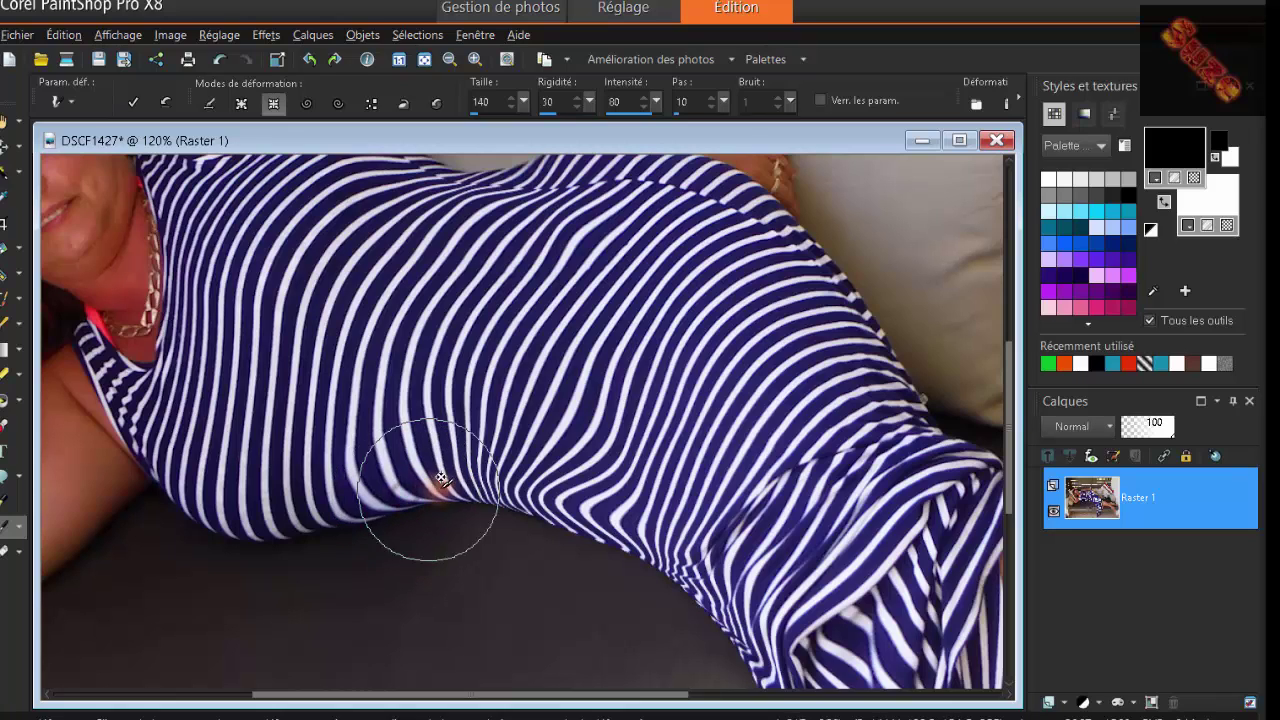
click(396, 482)
click(450, 480)
click(469, 481)
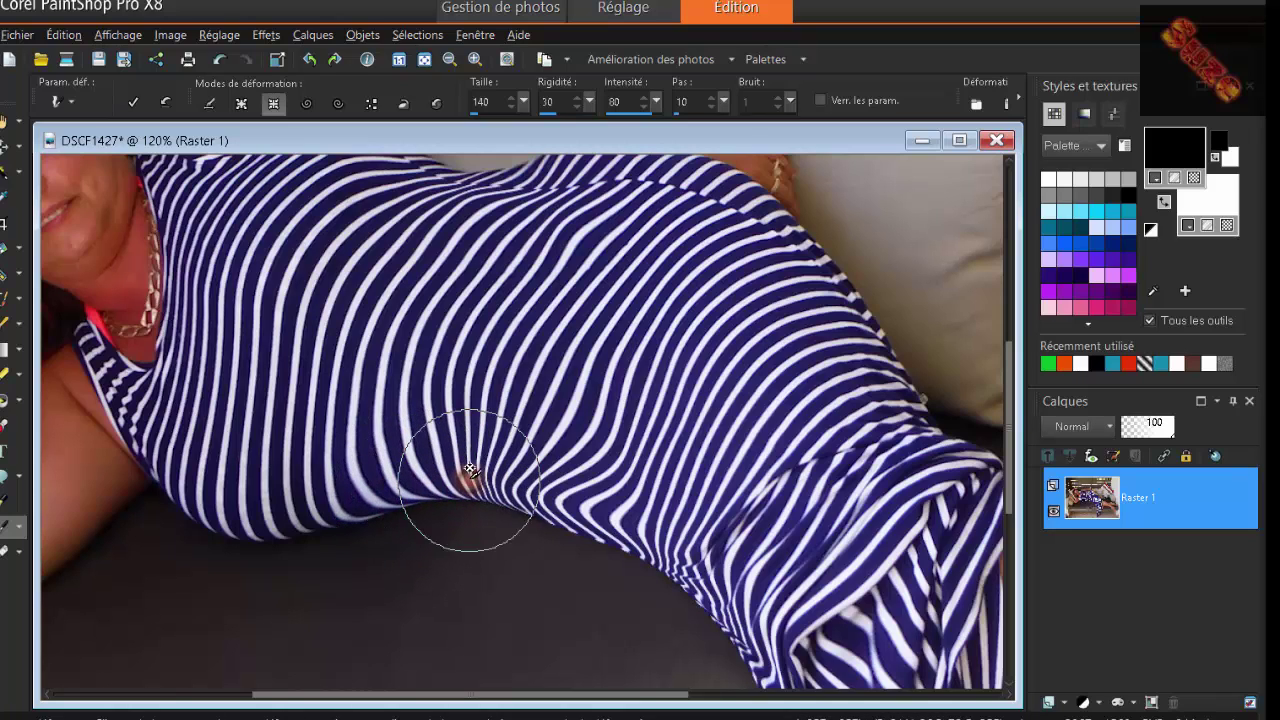
click(465, 476)
click(512, 482)
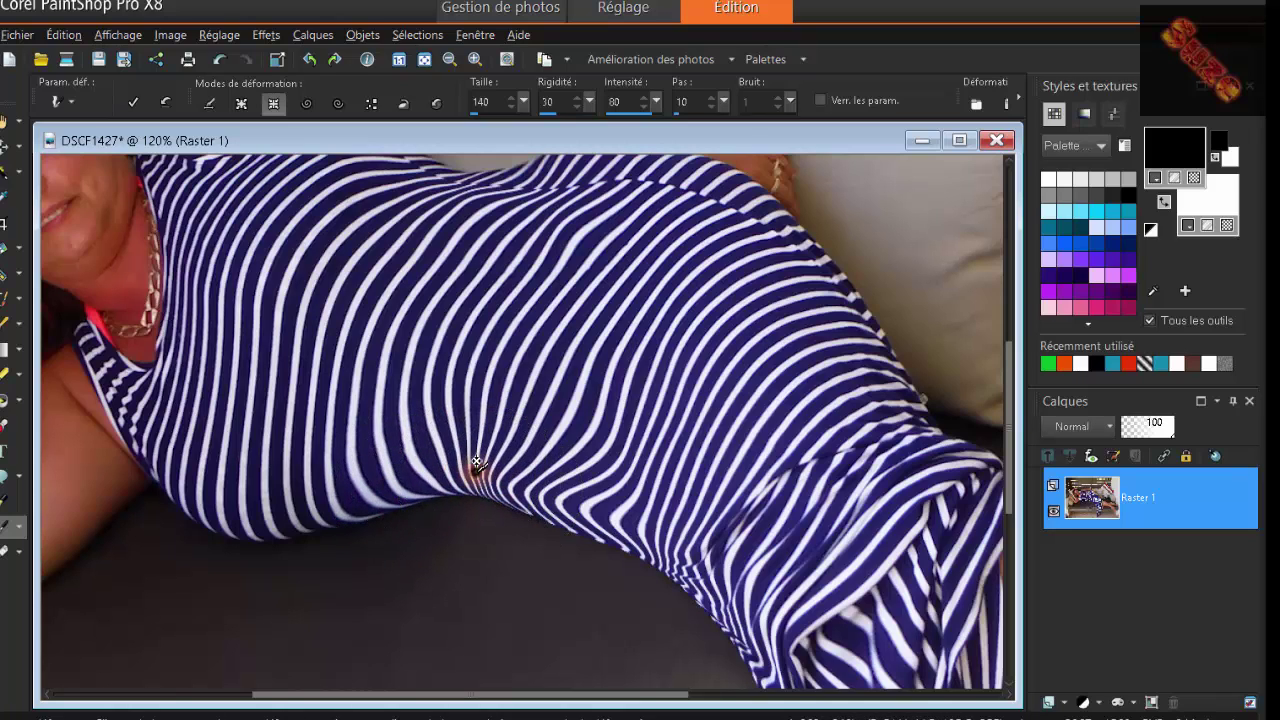
Warp the dress's lower edge from just past the waist along the hip to the skirt folds to smooth the contour
click(553, 491)
click(568, 487)
click(583, 502)
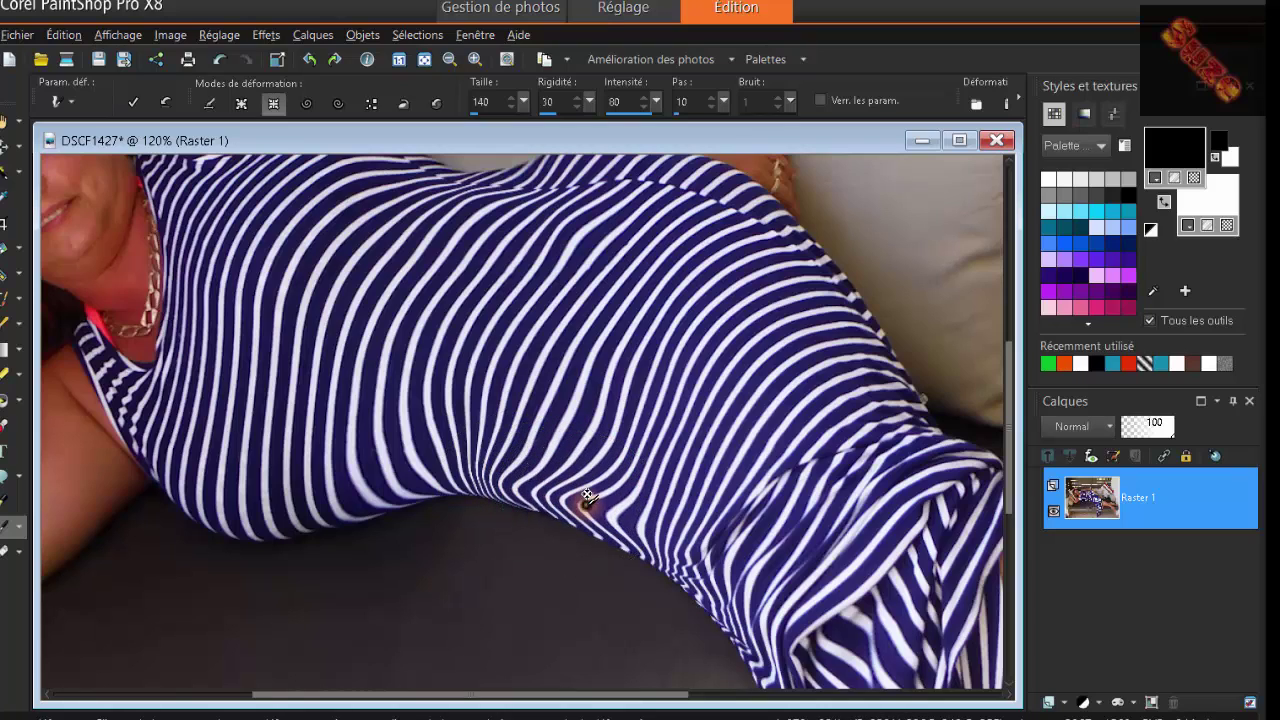
click(620, 509)
click(648, 526)
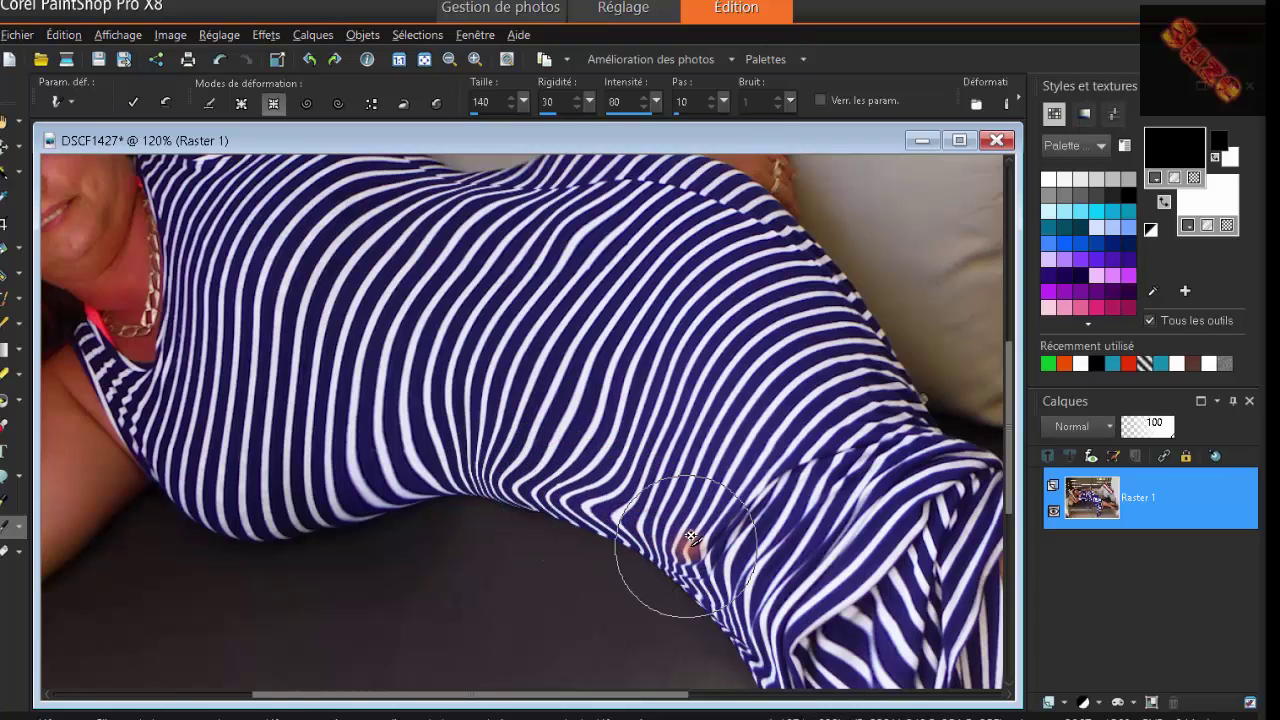
click(690, 546)
click(715, 567)
click(729, 586)
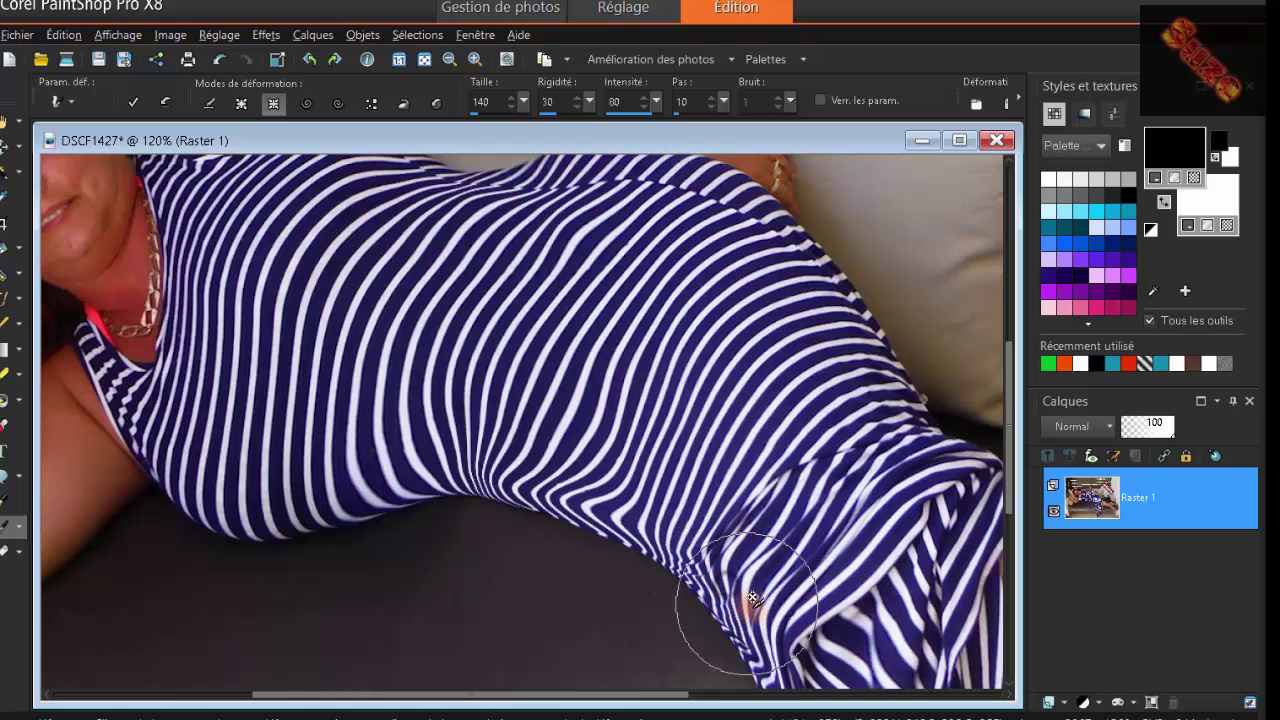
click(781, 638)
Contract the side seam where the upper waist meets the hip, then blend the stripes back toward the bust
scroll(614, 557, down, 3)
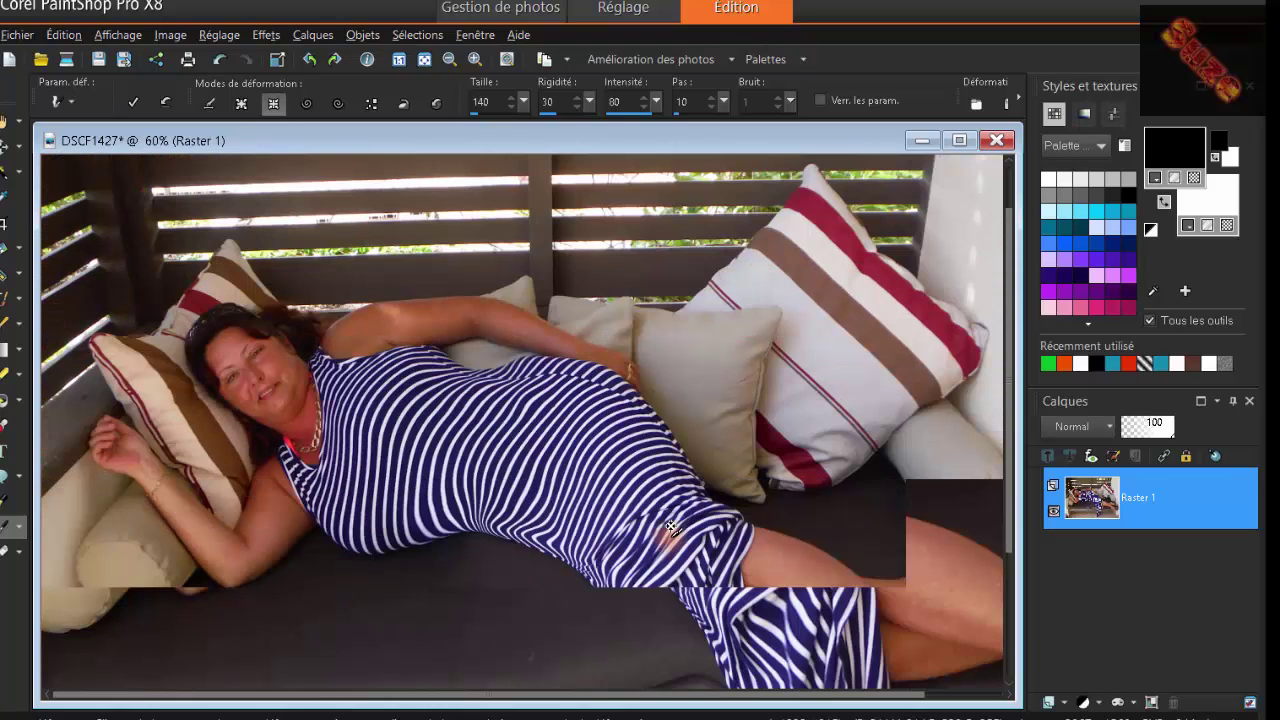
scroll(486, 378, up, 5)
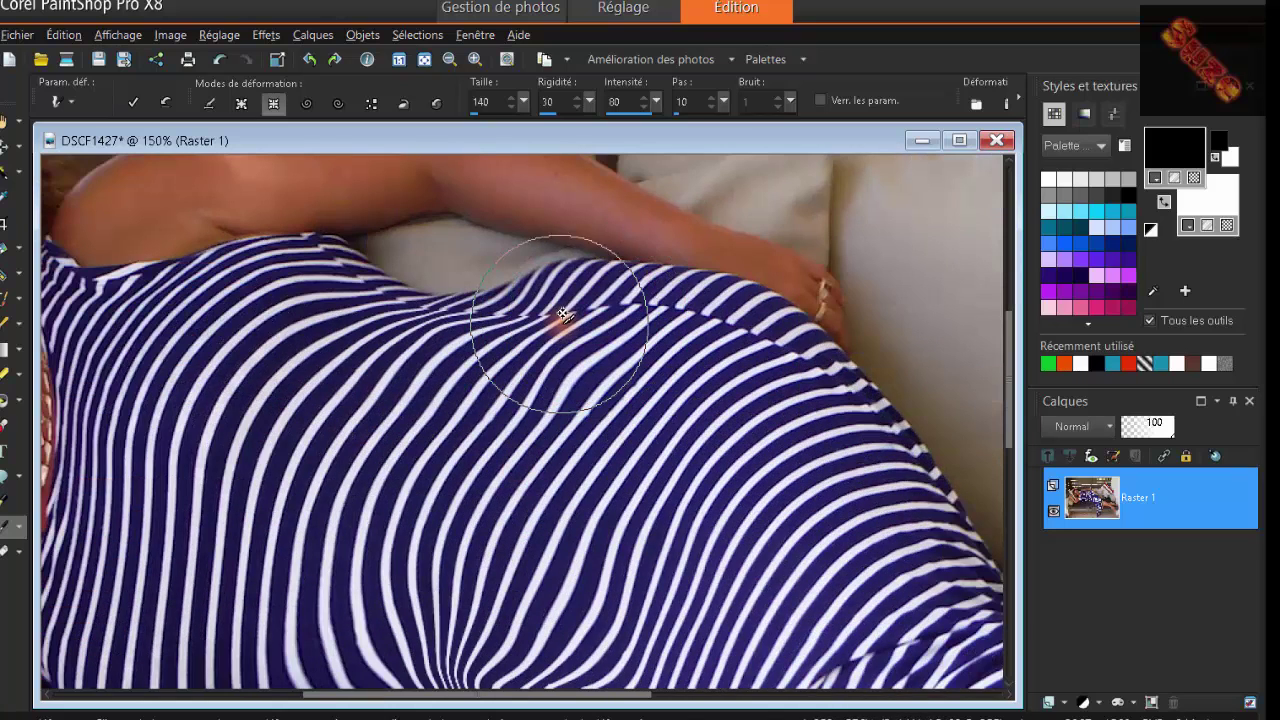
click(565, 316)
click(568, 322)
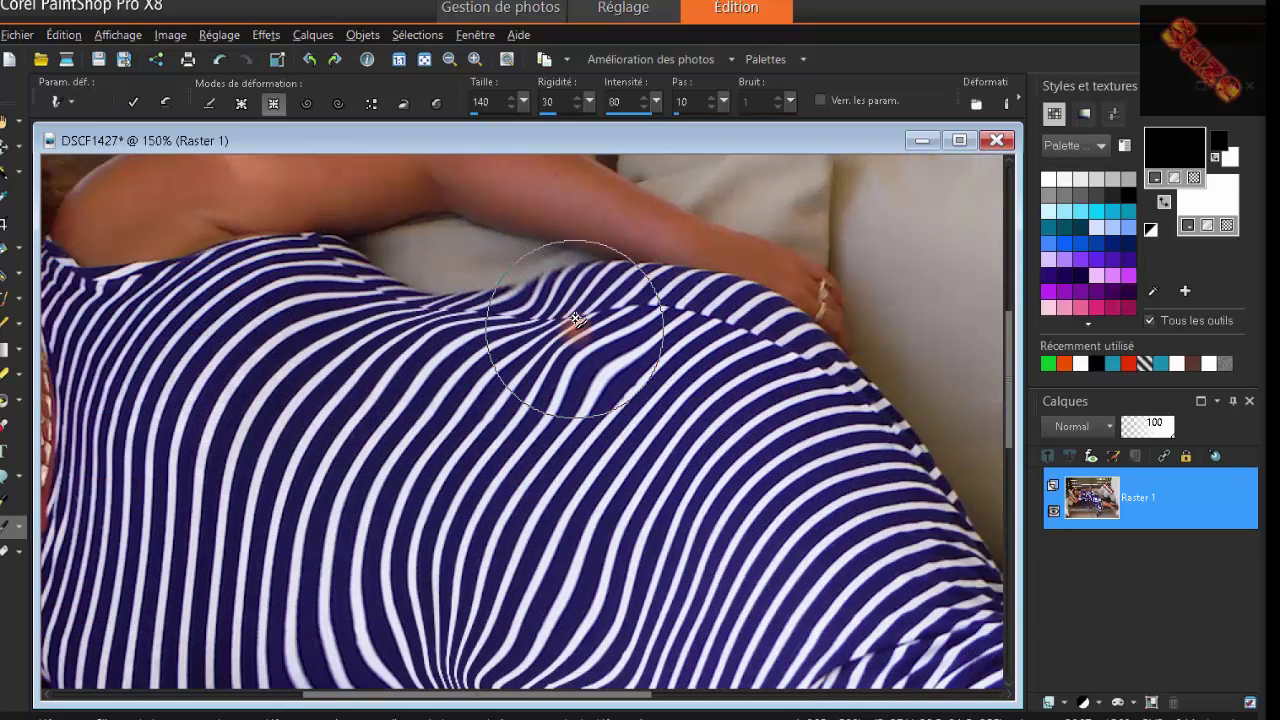
click(568, 323)
click(560, 329)
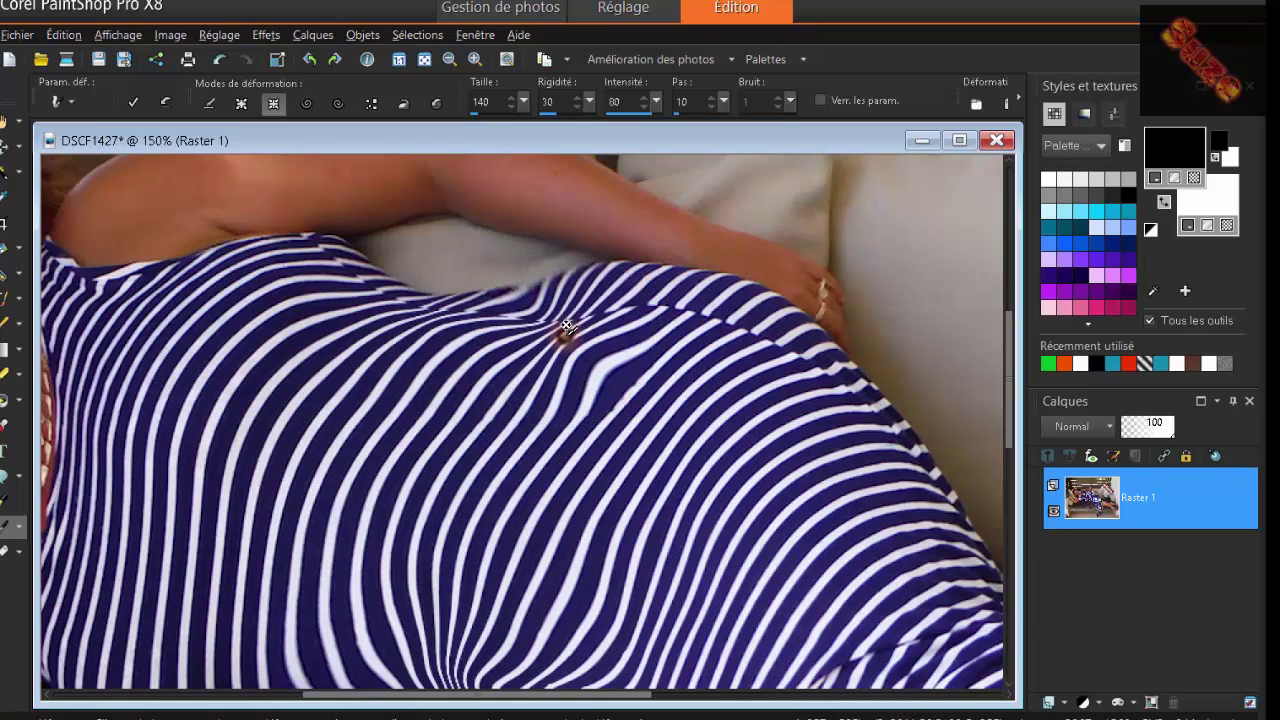
click(495, 340)
click(489, 339)
click(431, 344)
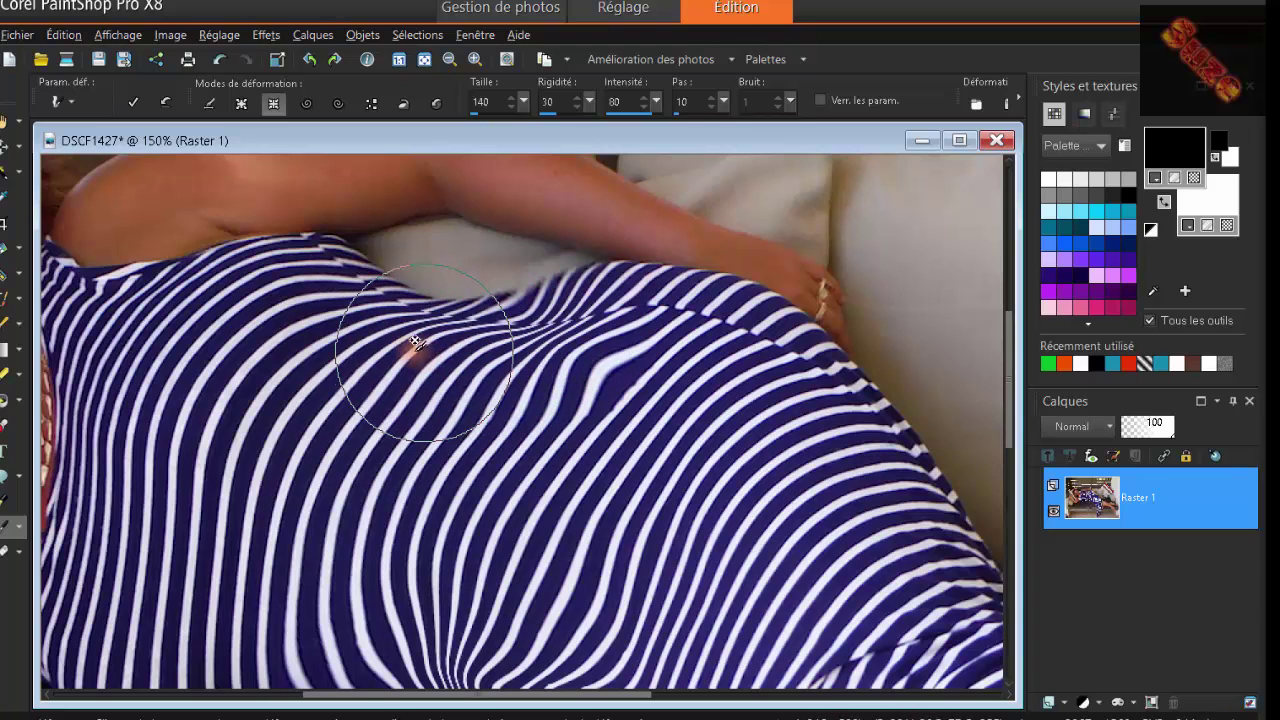
click(414, 342)
Pull in the upper hip edge of the dress from below the hand down to the gathered skirt
scroll(593, 507, down, 3)
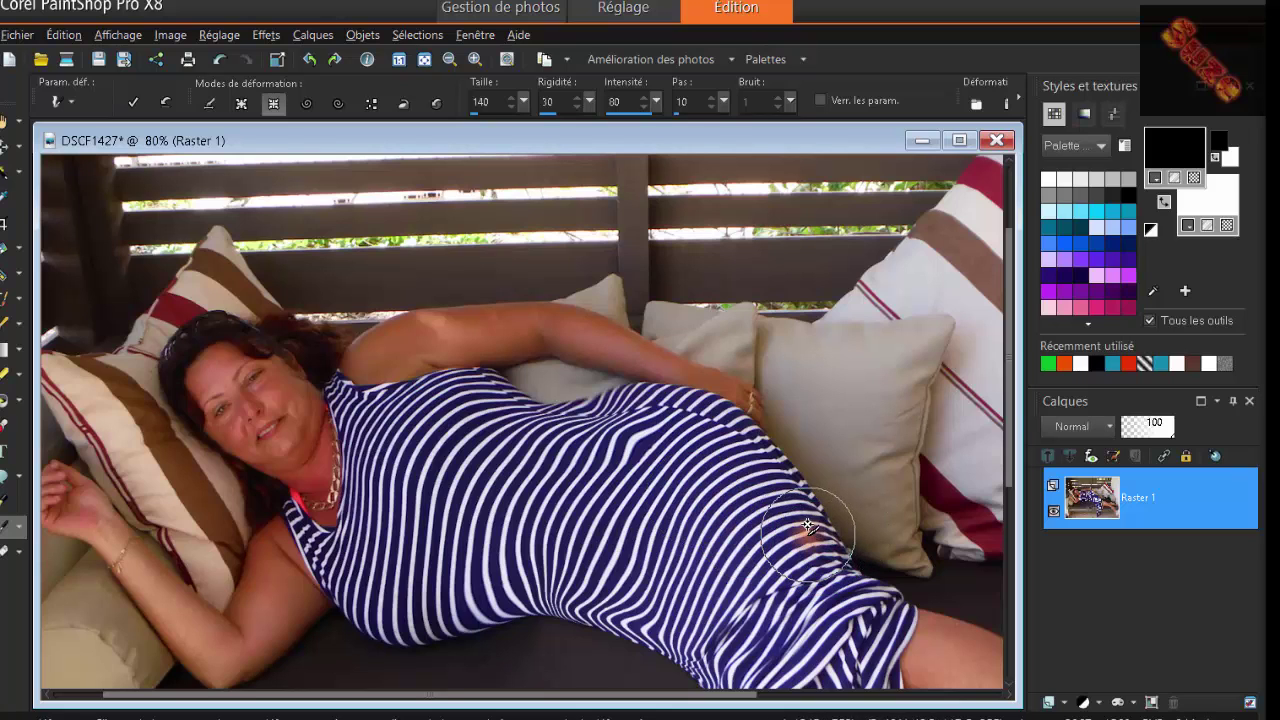
scroll(818, 527, up, 2)
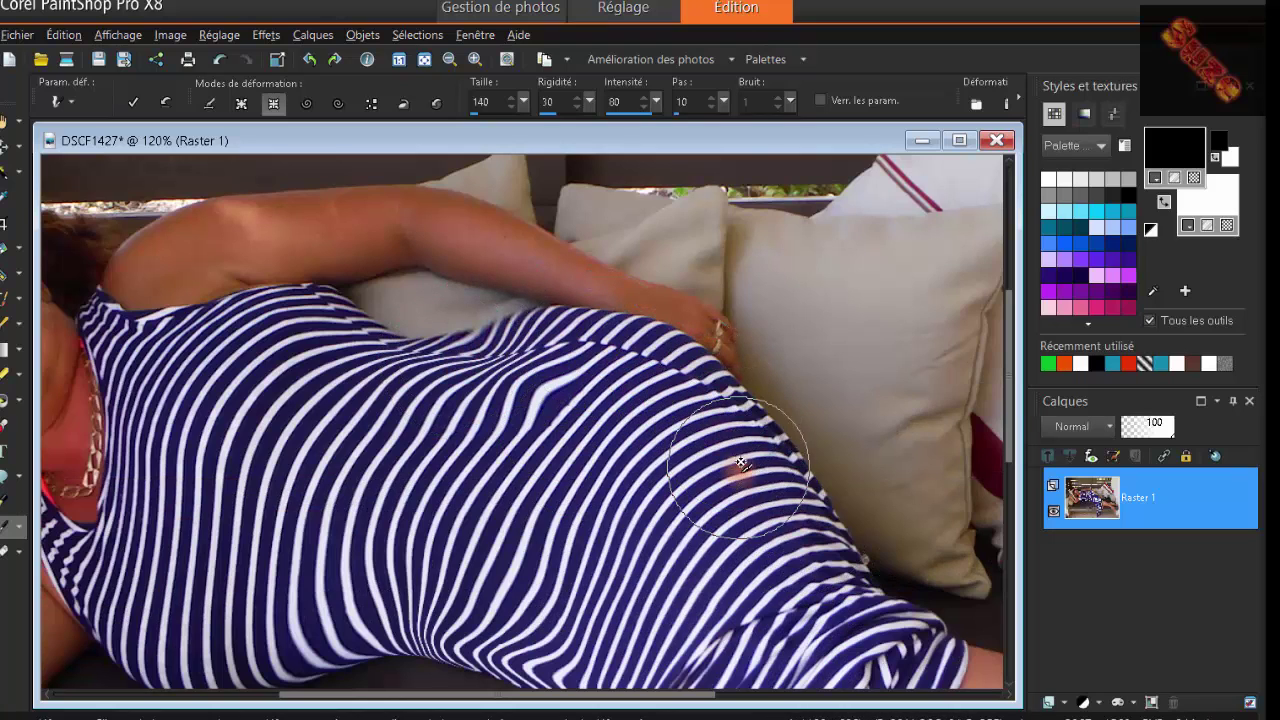
scroll(826, 547, up, 1)
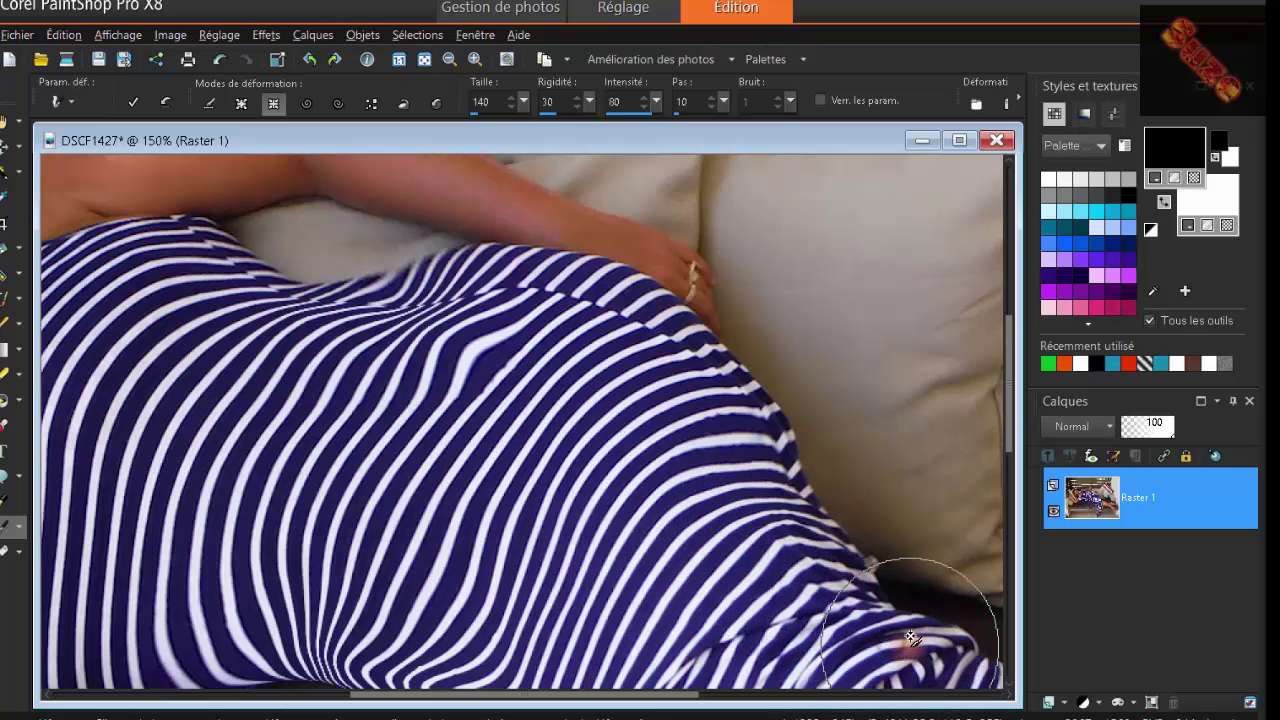
scroll(890, 630, down, 2)
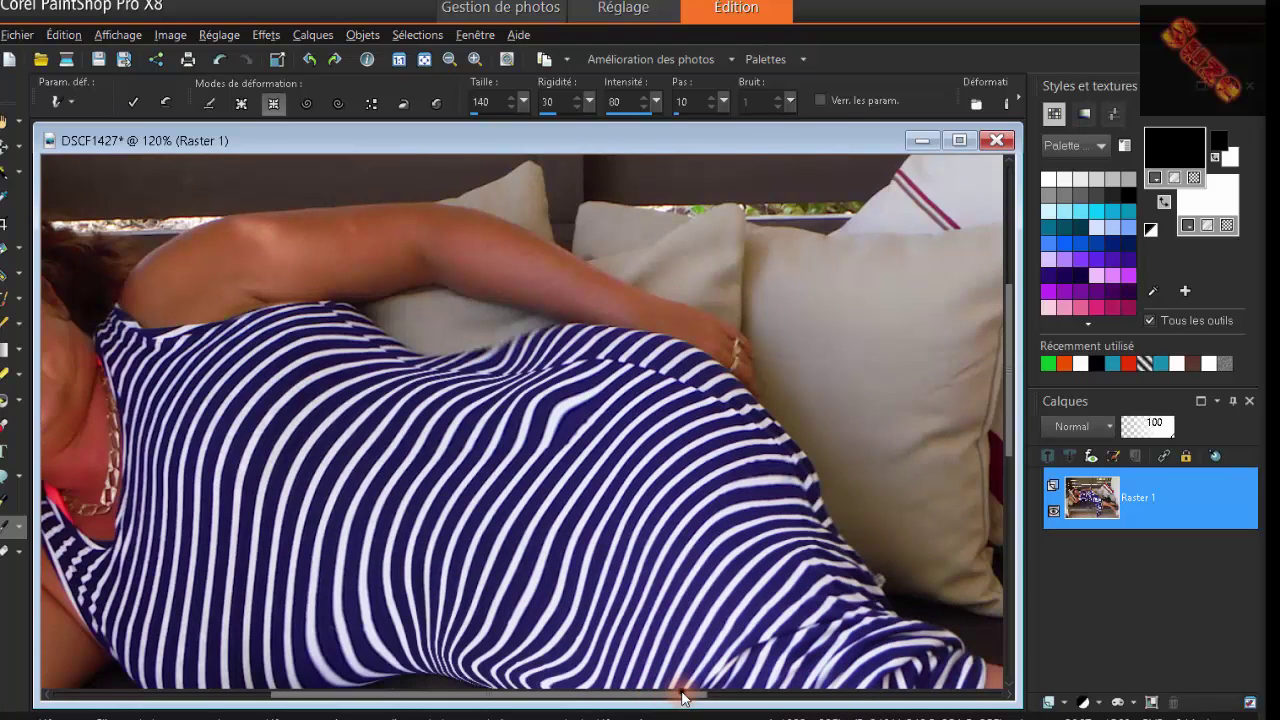
drag(683, 697, 733, 697)
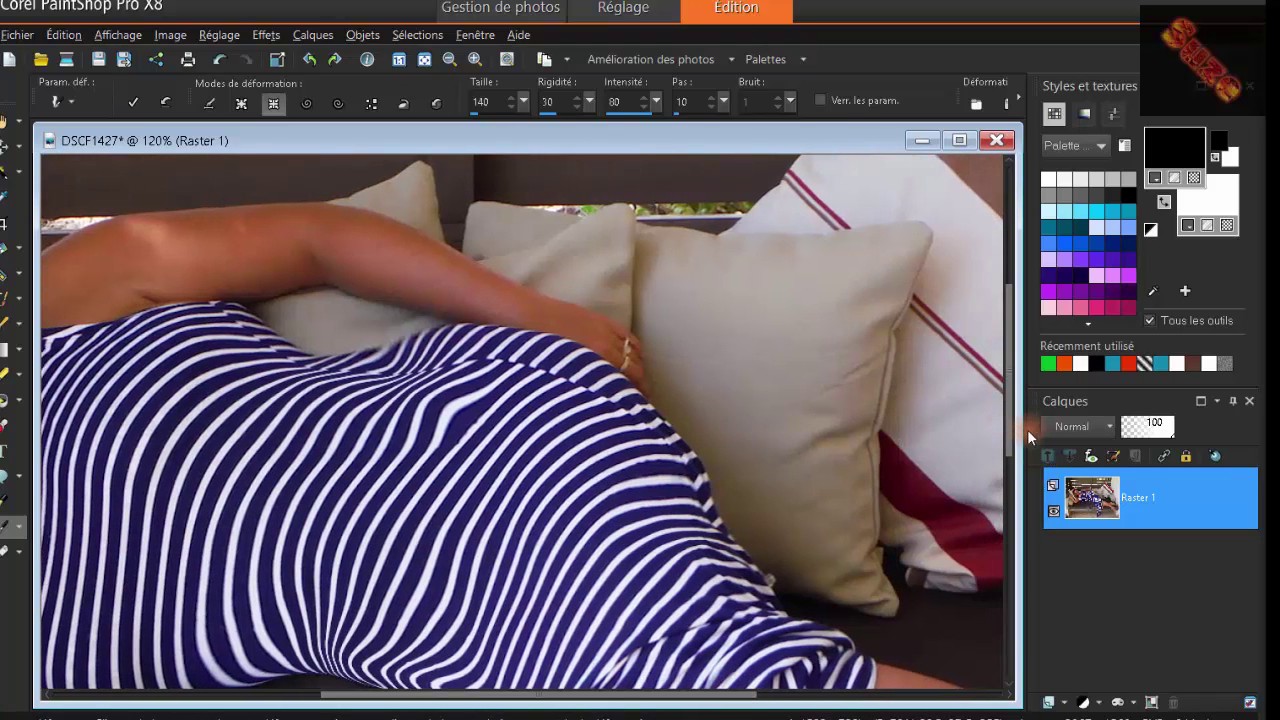
scroll(1007, 456, down, 3)
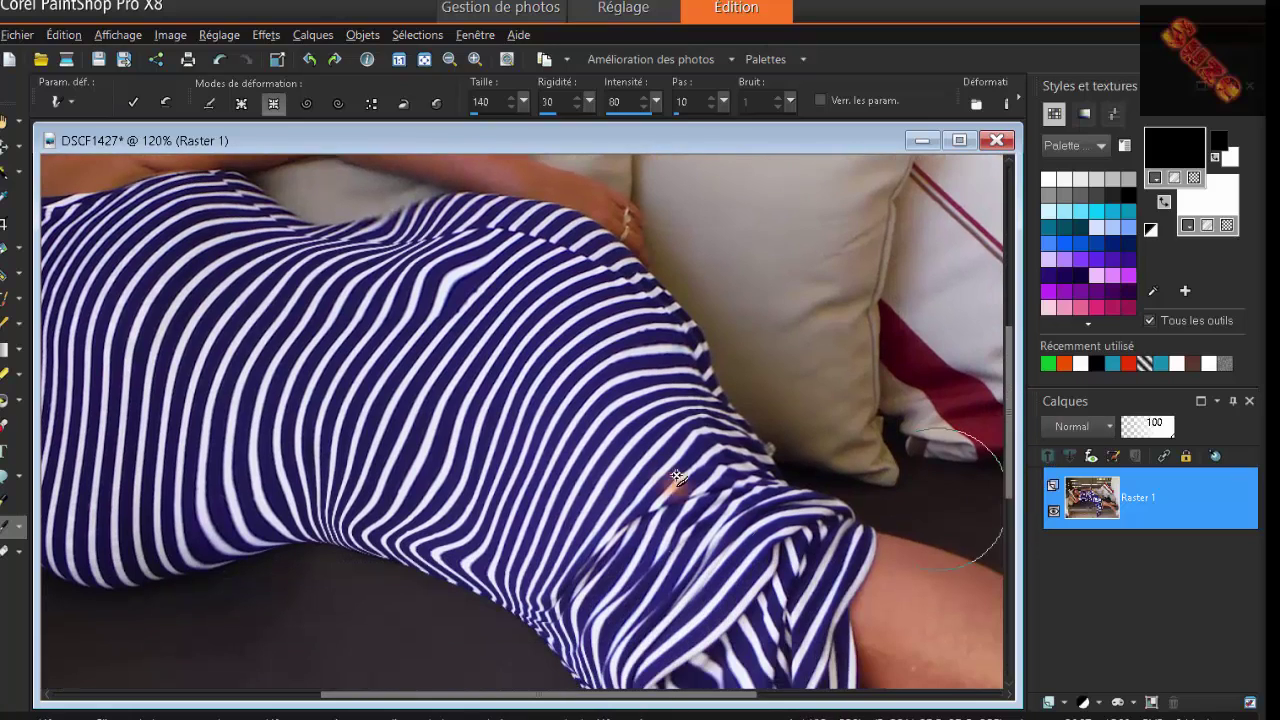
mouse_move(707, 441)
mouse_down()
mouse_move(740, 465)
mouse_move(722, 468)
mouse_move(754, 458)
mouse_move(802, 512)
mouse_move(826, 474)
mouse_move(800, 520)
mouse_move(749, 457)
mouse_move(666, 429)
mouse_move(694, 418)
mouse_move(688, 374)
mouse_move(780, 540)
mouse_move(770, 595)
mouse_move(791, 568)
mouse_move(968, 562)
mouse_move(915, 553)
mouse_up()
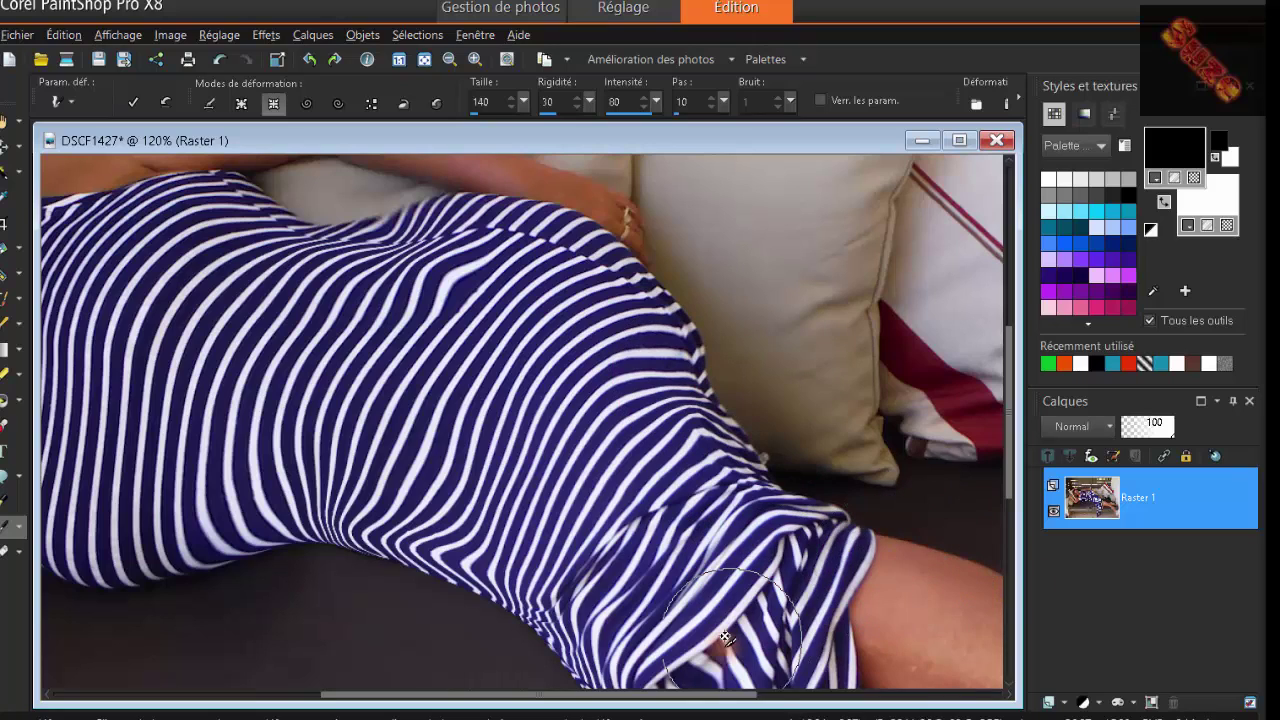
Slim the front leg with size 140 warp dabs along its upper edge from the dress hem past the knee
drag(729, 694, 845, 700)
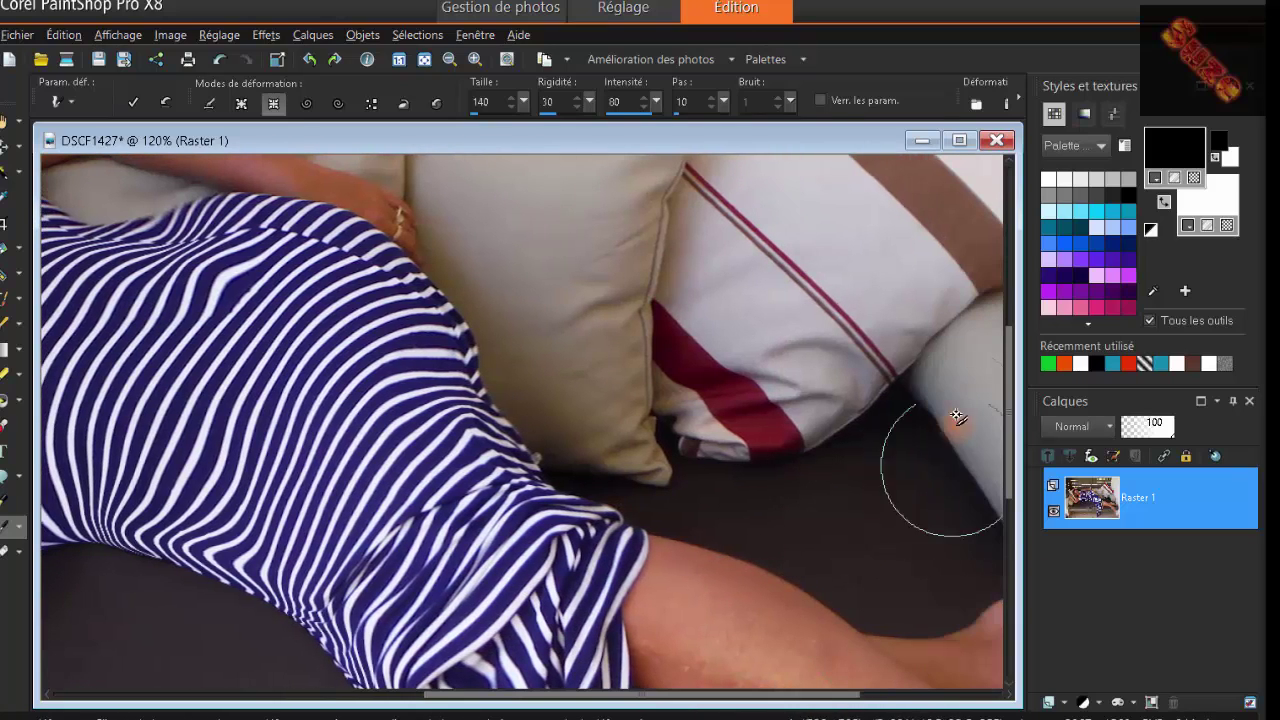
drag(1005, 451, 1004, 500)
click(697, 450)
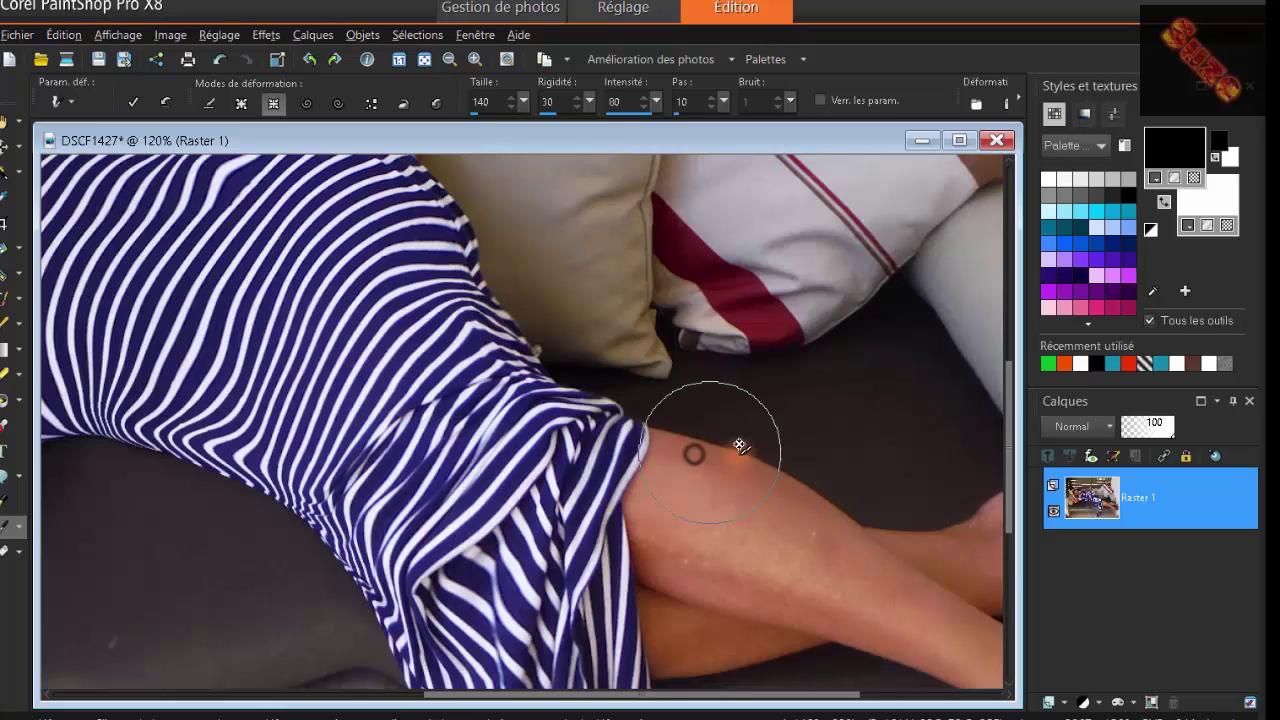
click(700, 447)
click(795, 499)
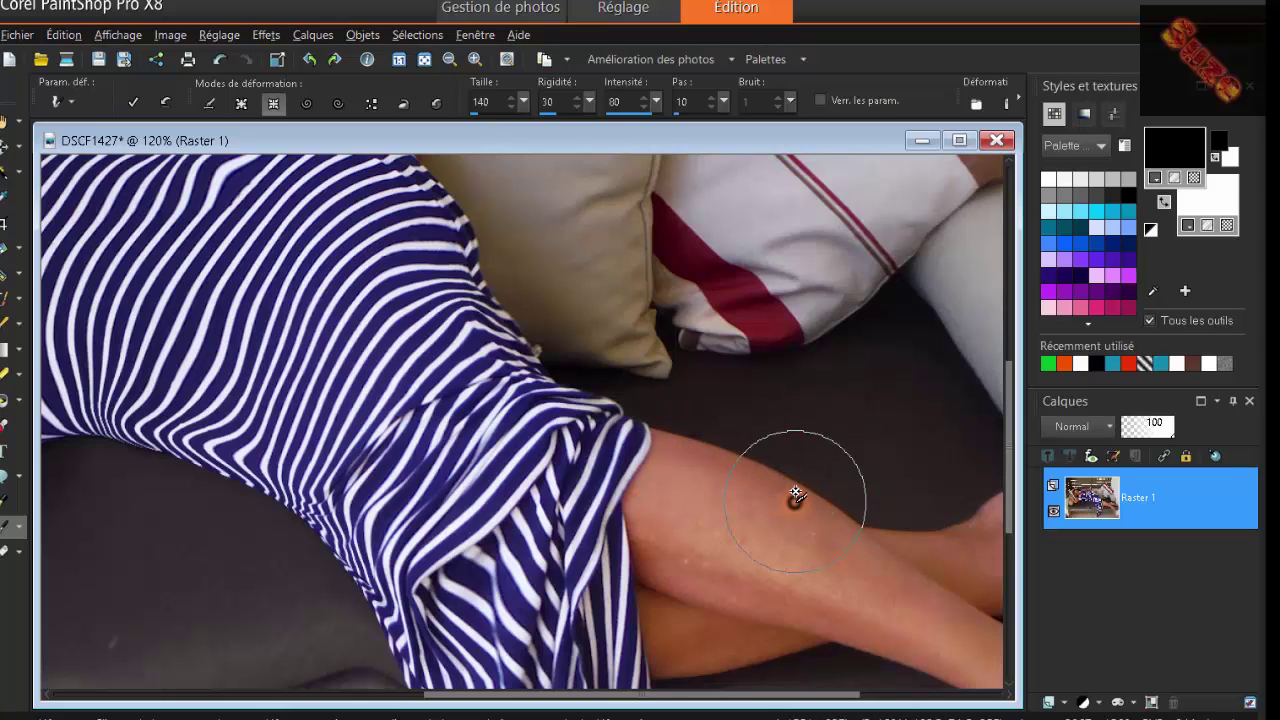
click(847, 529)
click(905, 546)
click(849, 537)
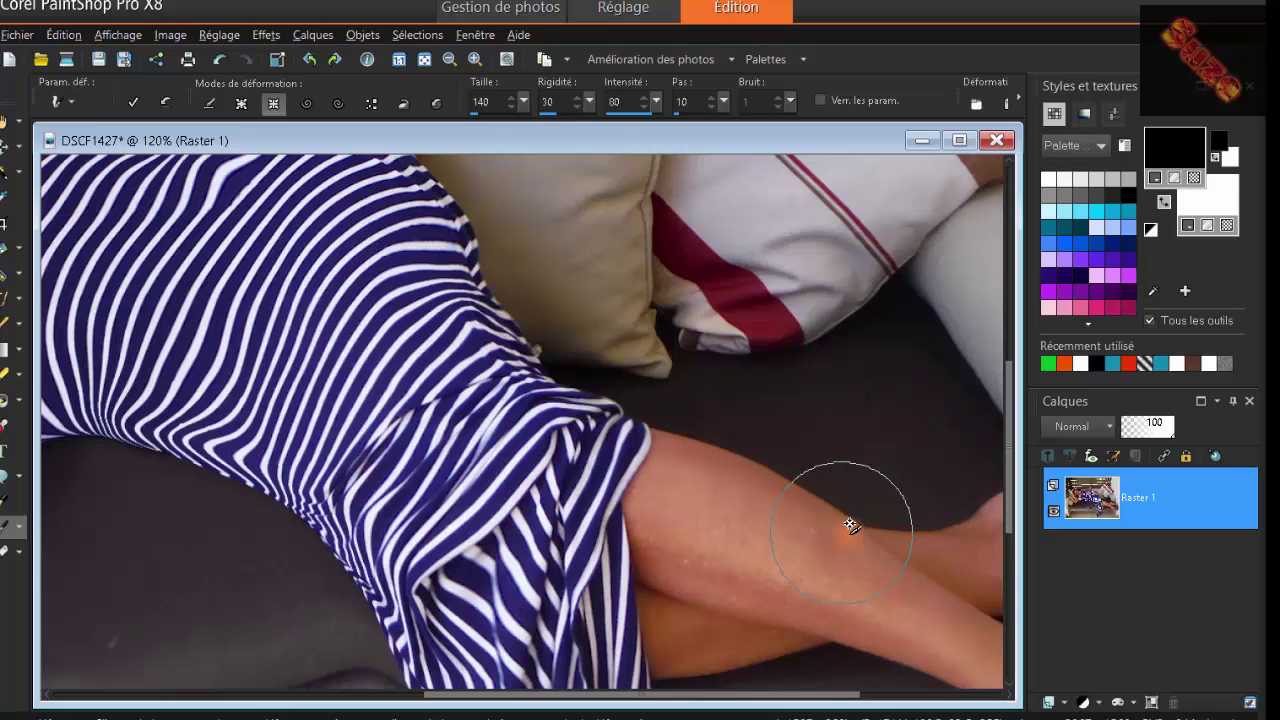
click(887, 556)
click(769, 557)
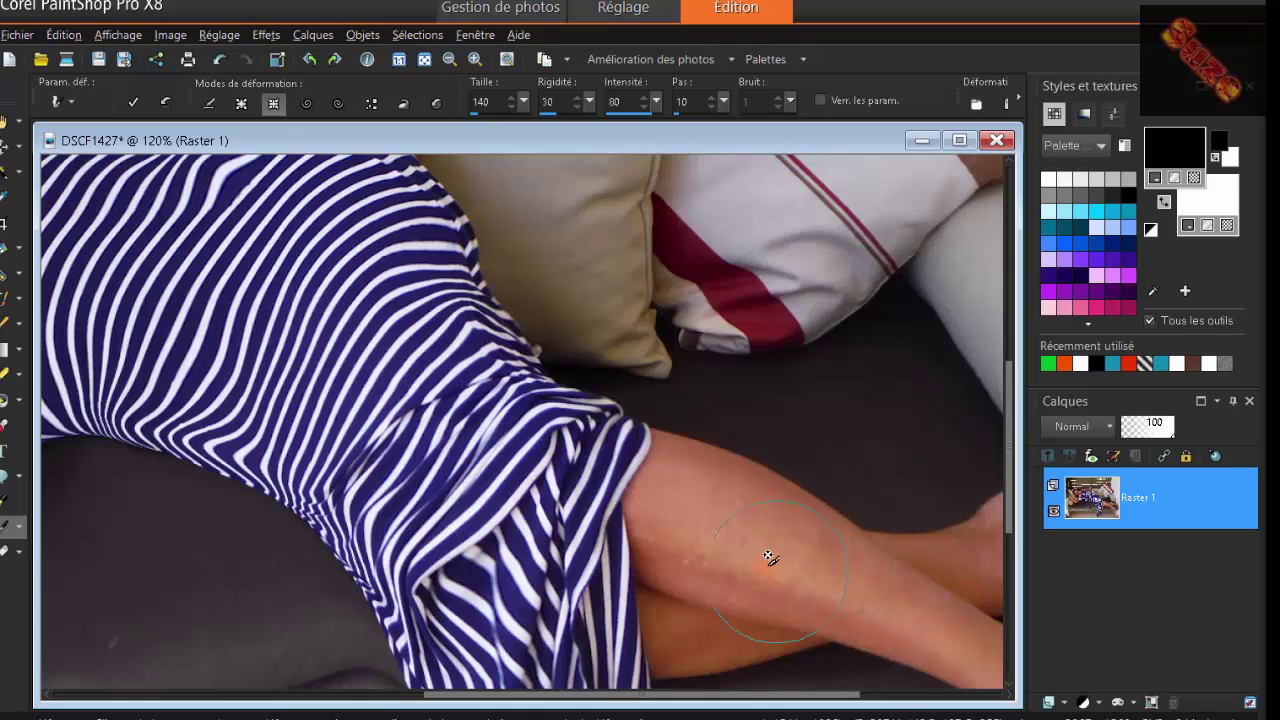
Slim the front leg with size 140 contract dabs along its lower side between the dress hem and mid-calf
click(691, 561)
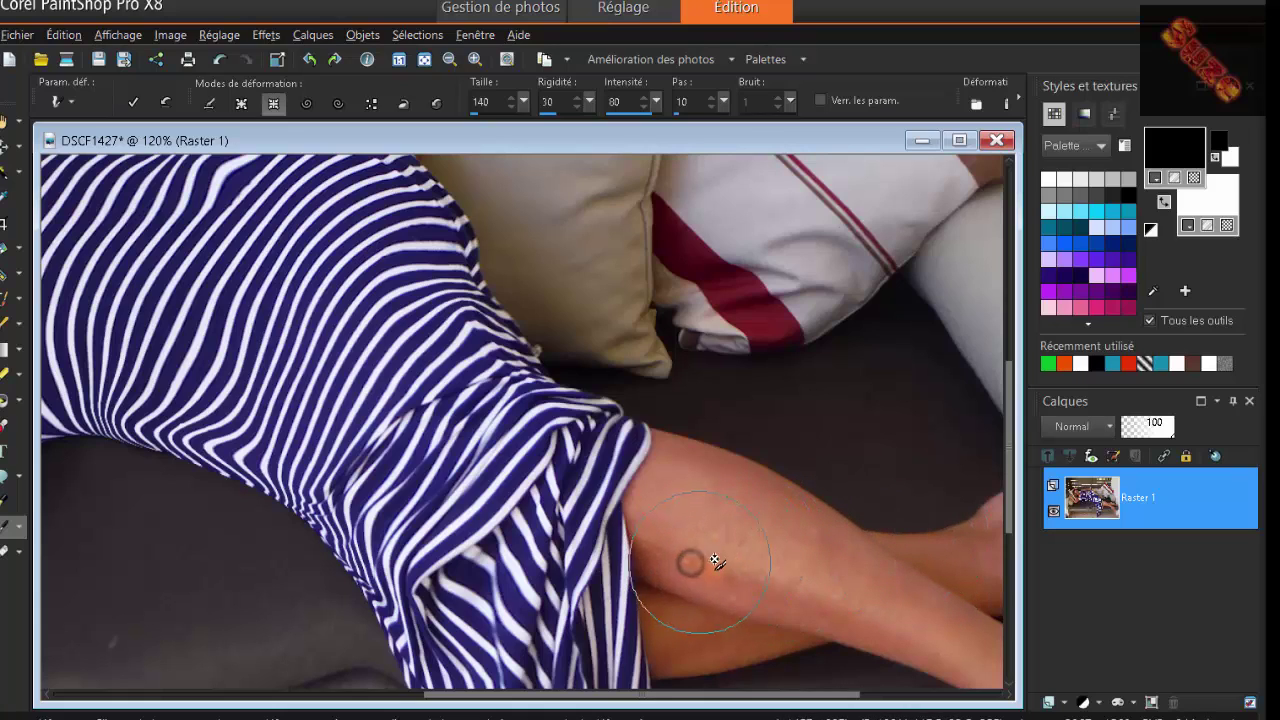
click(724, 570)
click(766, 578)
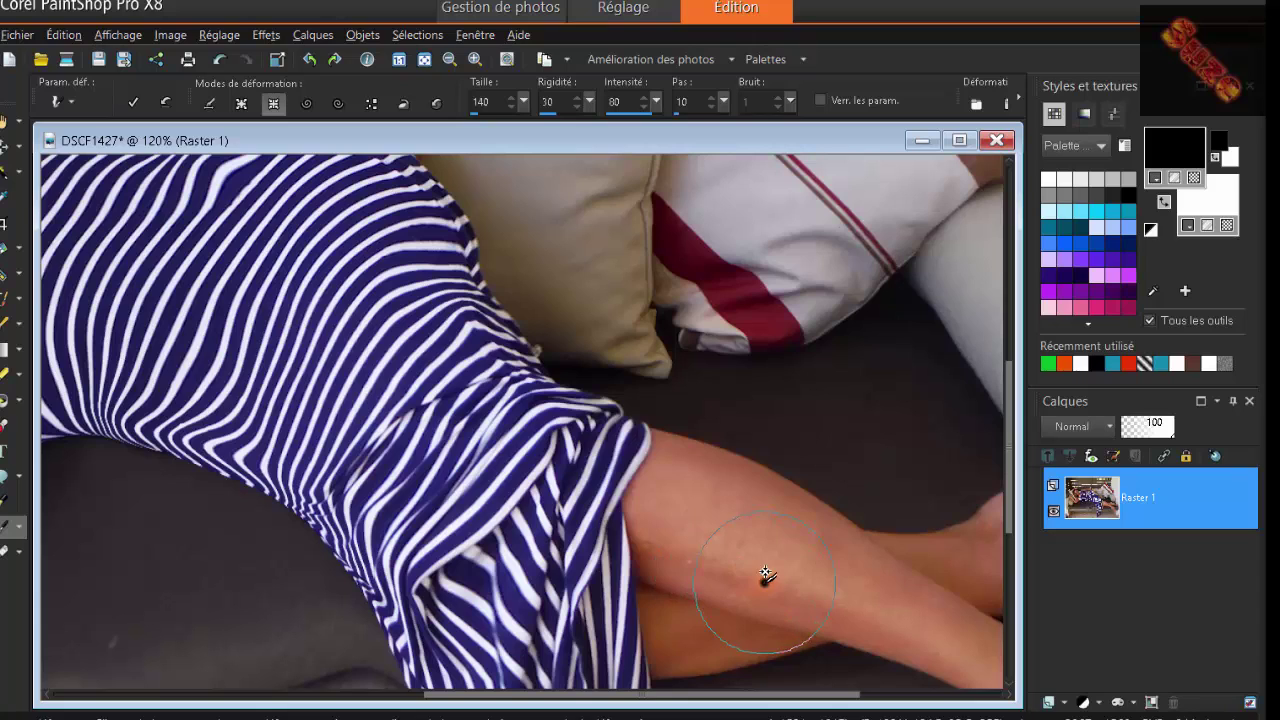
click(673, 562)
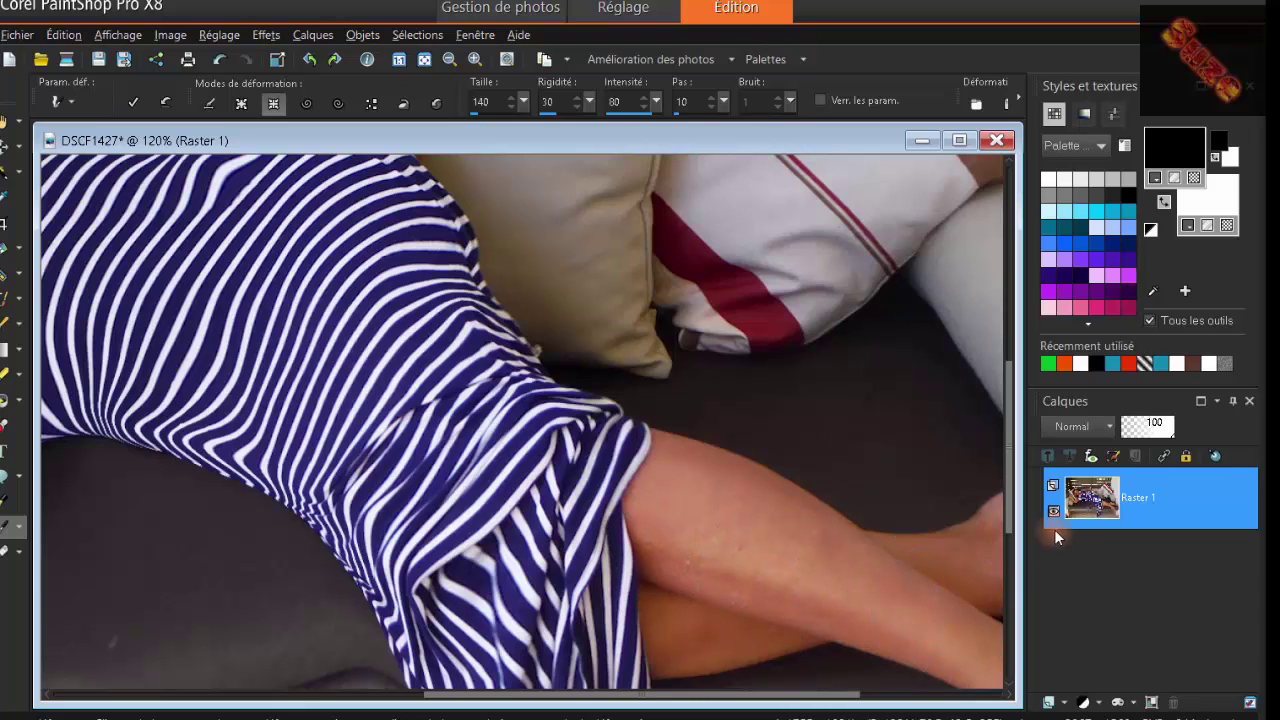
drag(1006, 515, 1004, 578)
drag(710, 484, 714, 464)
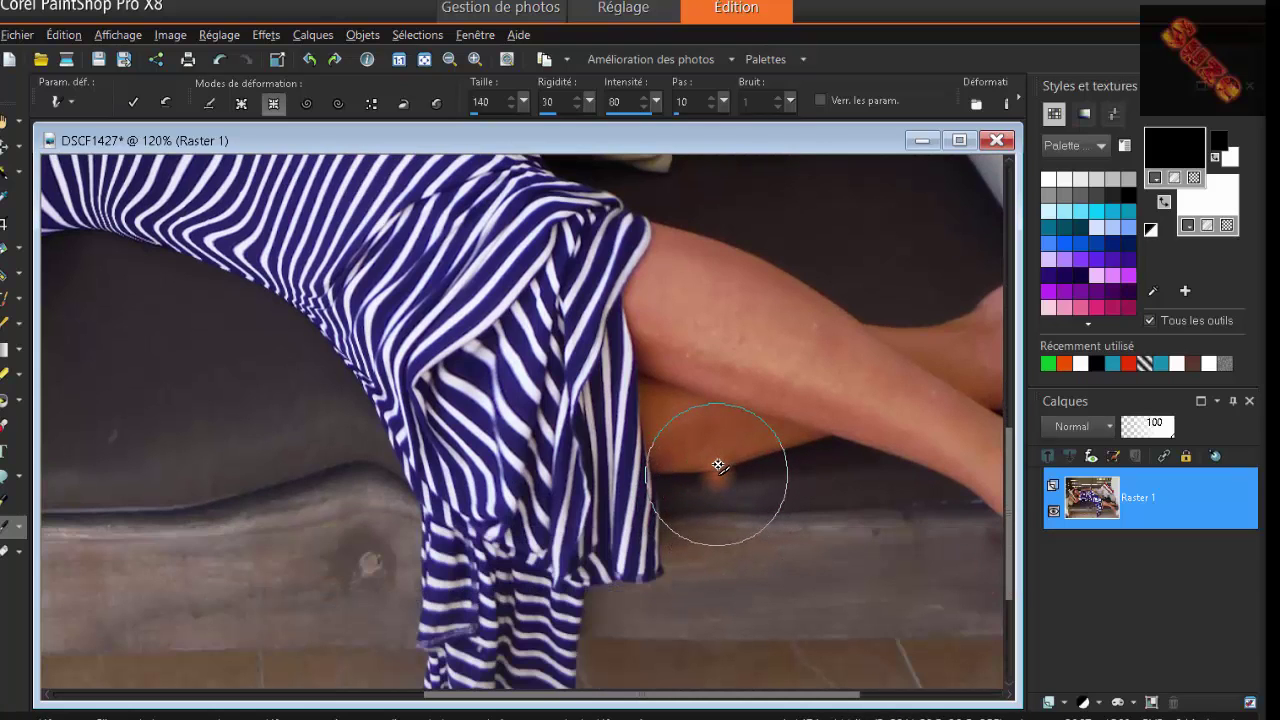
scroll(717, 466, up, 2)
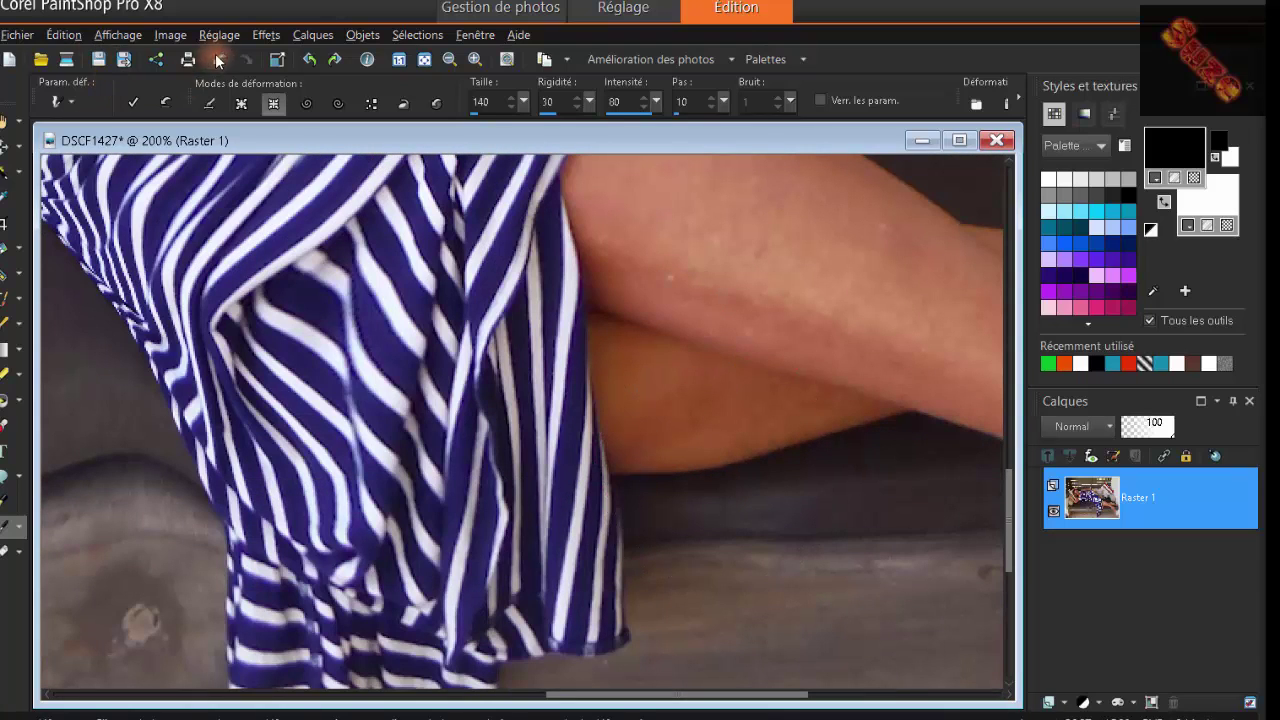
click(222, 51)
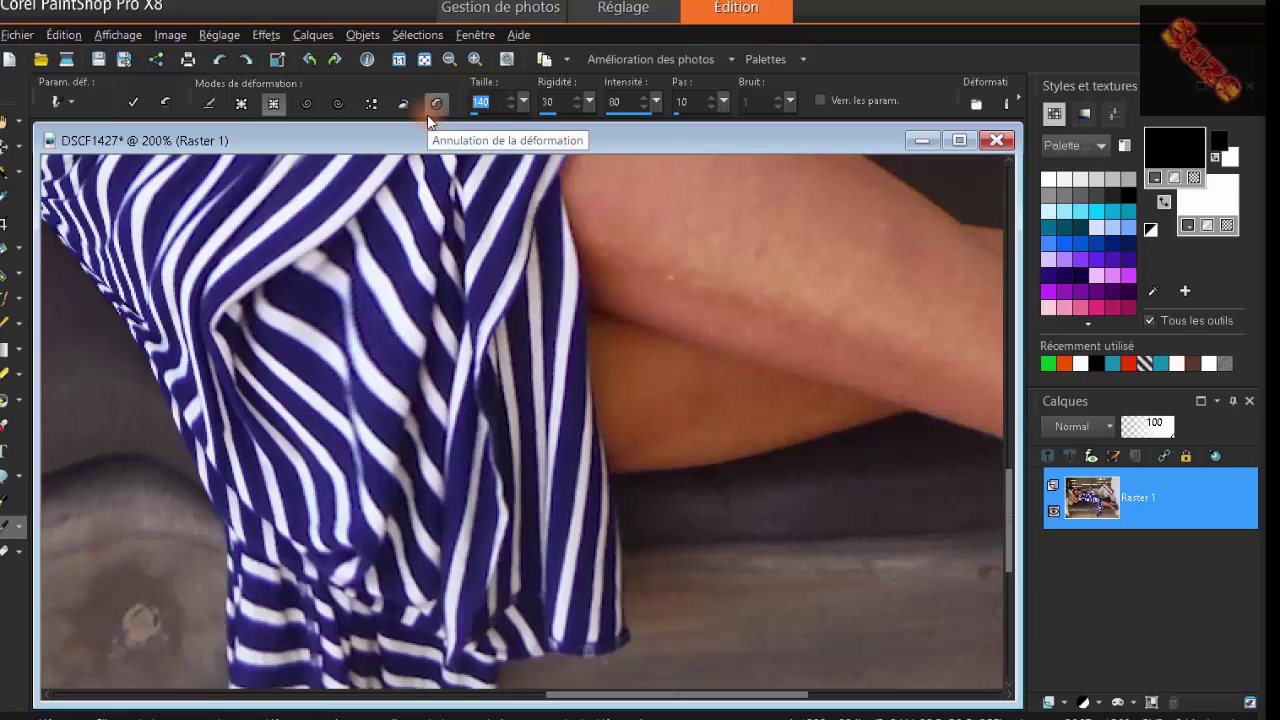
Set the Warp Brush size to 50 and contract the rear leg's lower edge from the dress hem to where the legs cross
text(5)
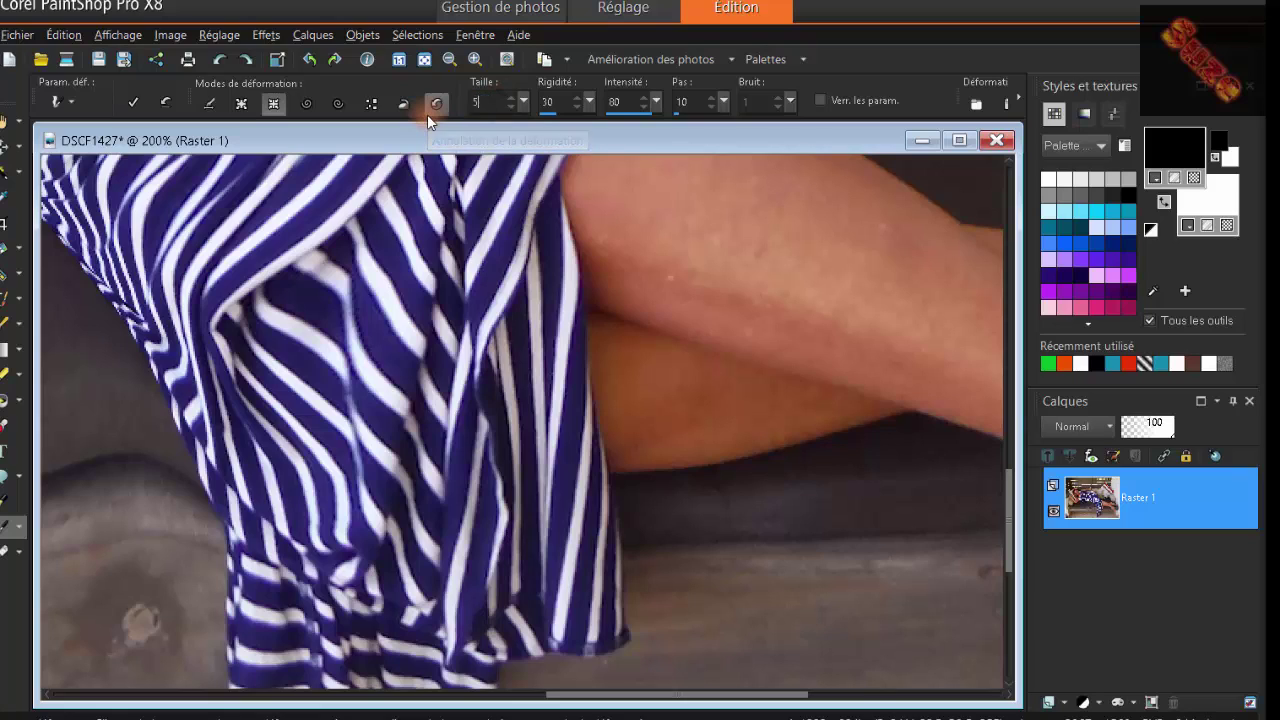
text(0)
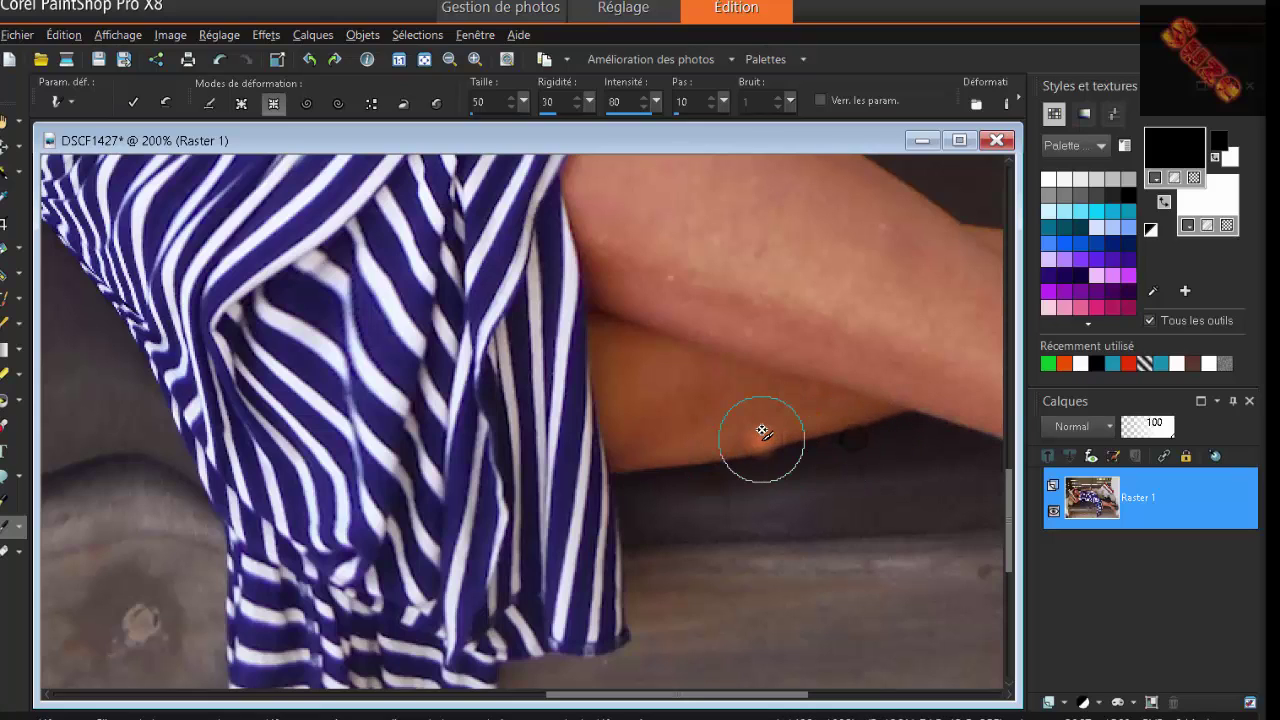
click(683, 450)
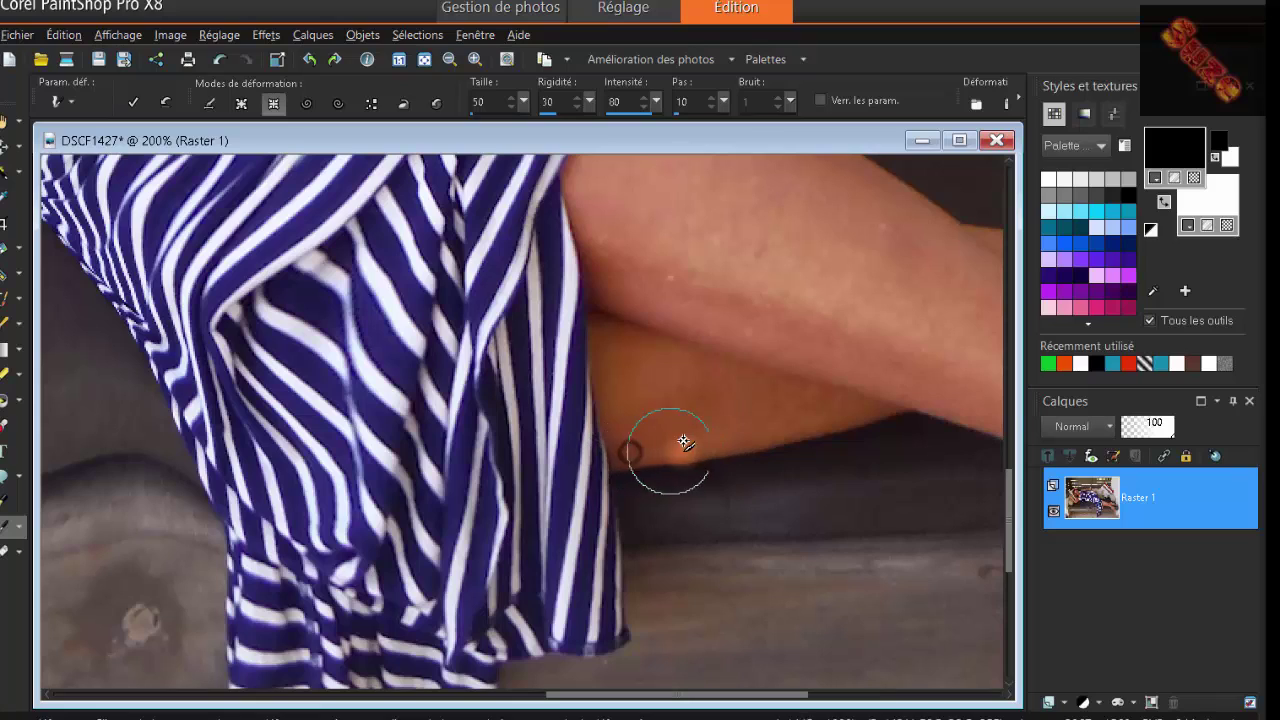
click(698, 448)
click(721, 448)
click(747, 443)
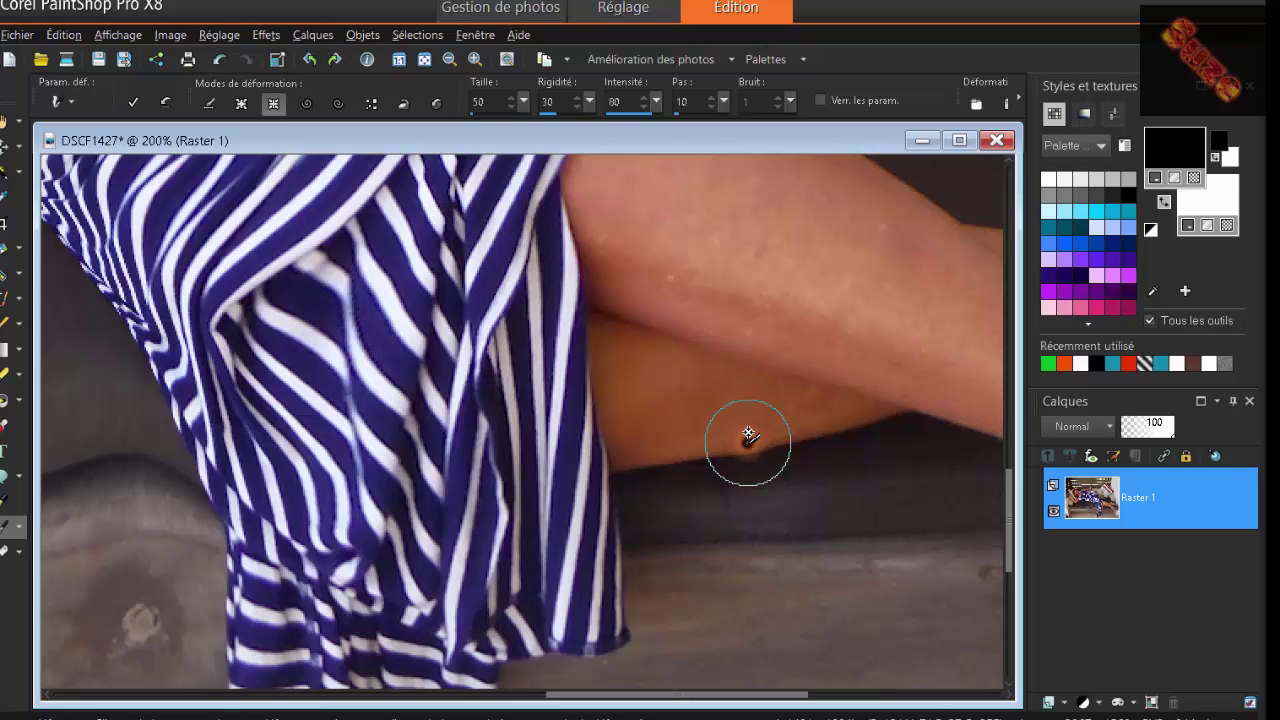
click(780, 436)
click(805, 433)
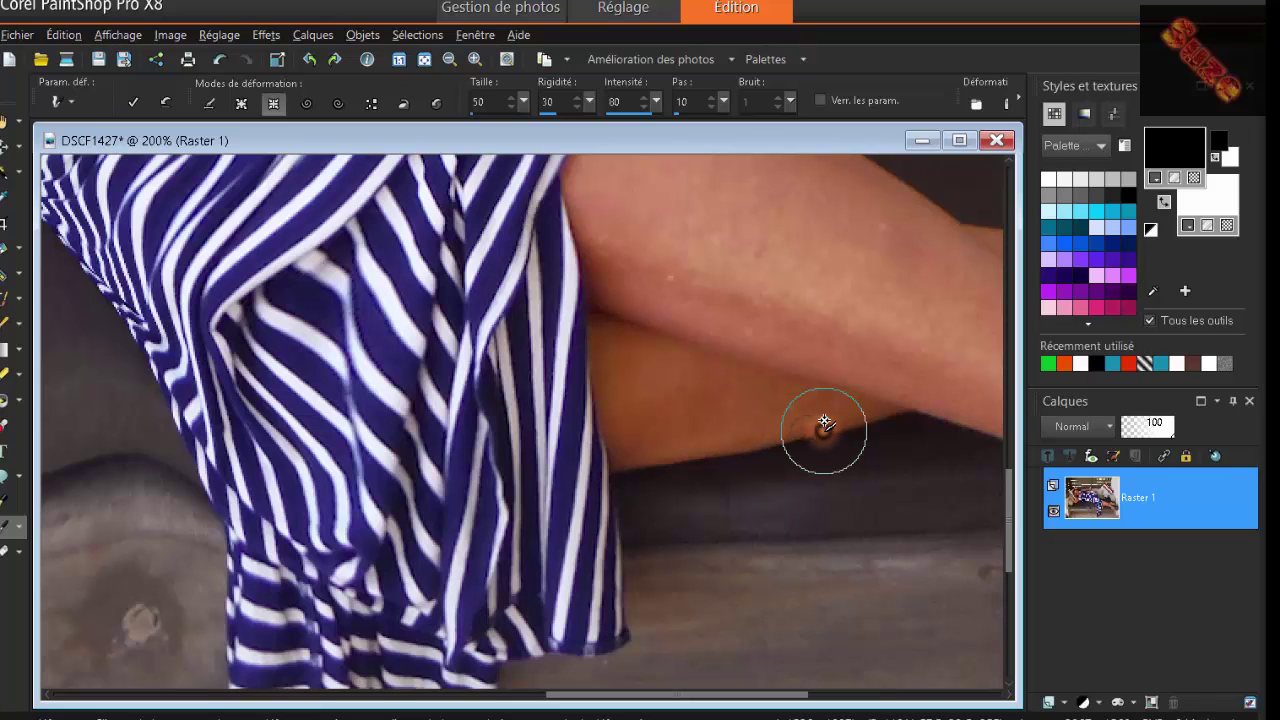
click(702, 440)
click(736, 438)
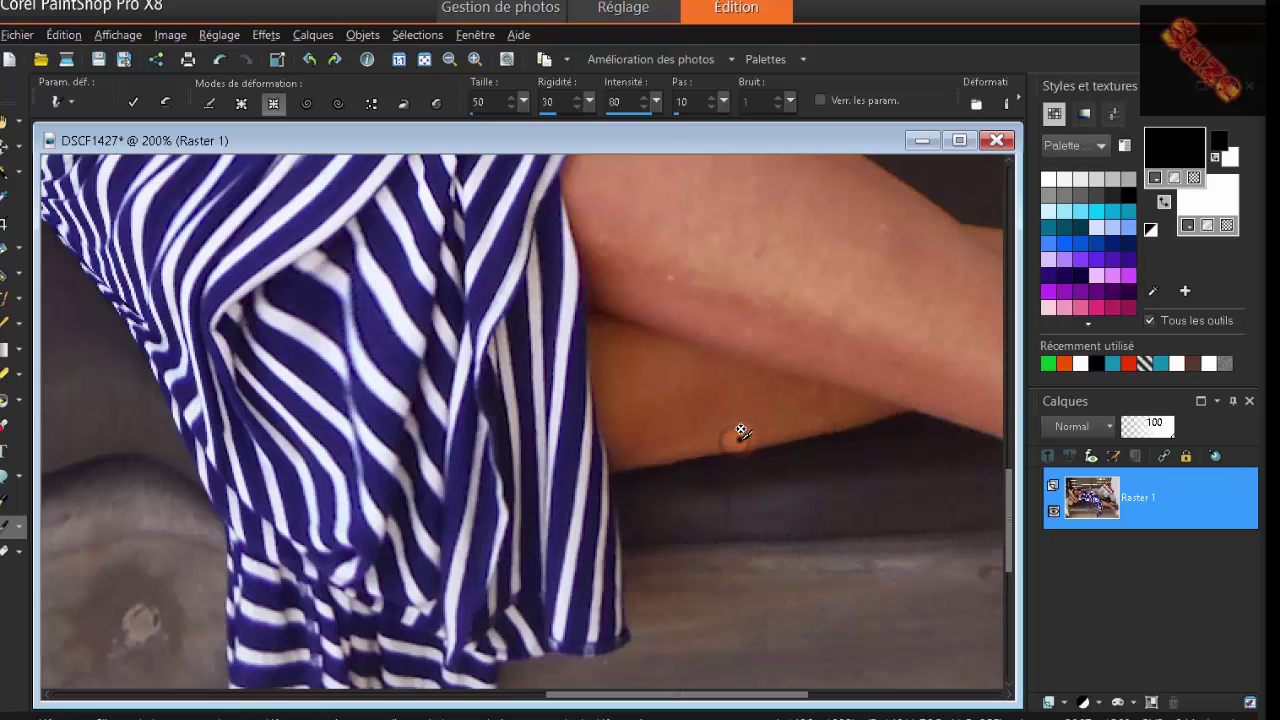
click(660, 457)
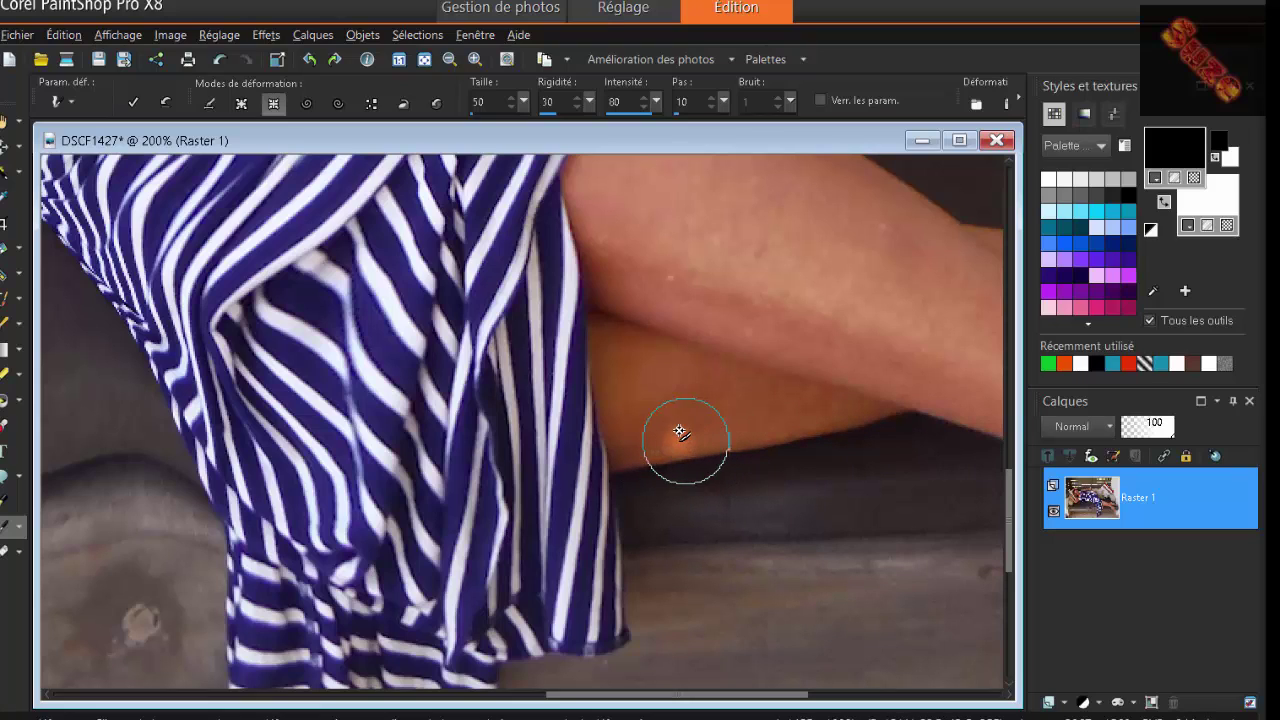
click(661, 443)
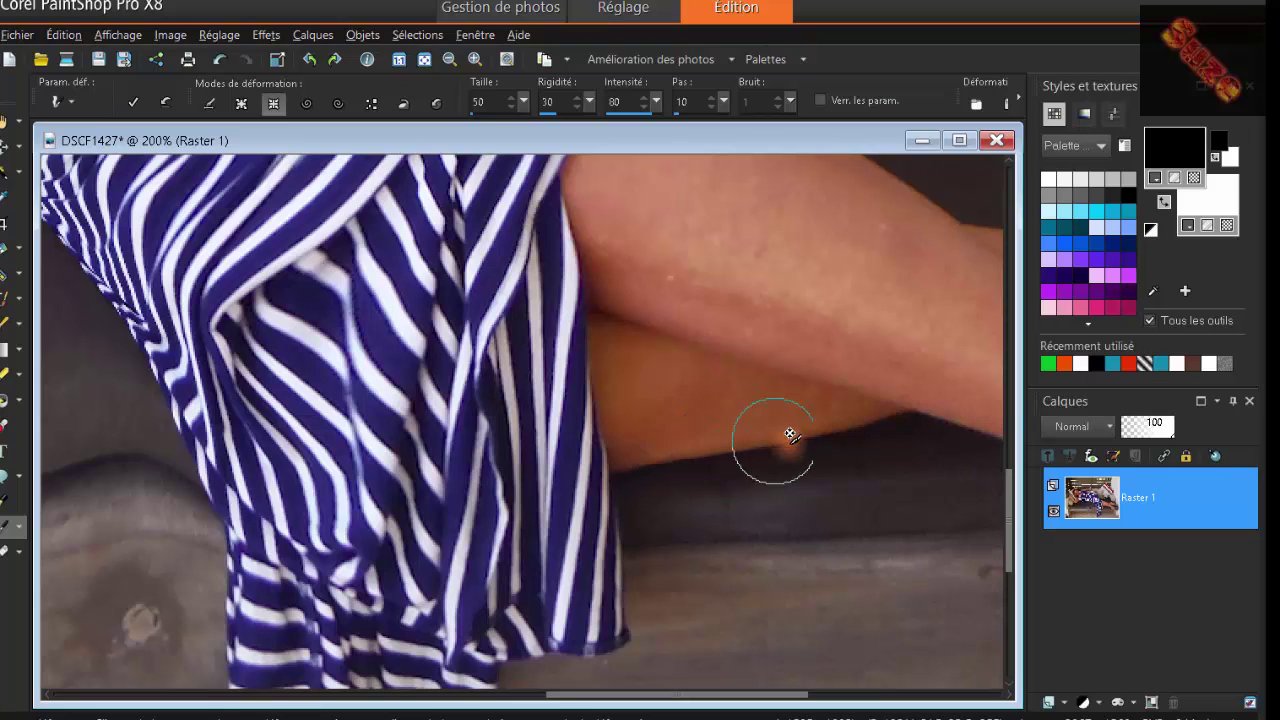
click(834, 421)
Contract the front leg's underside where it overlaps the rear leg, from the dress hem toward the crossing
click(680, 320)
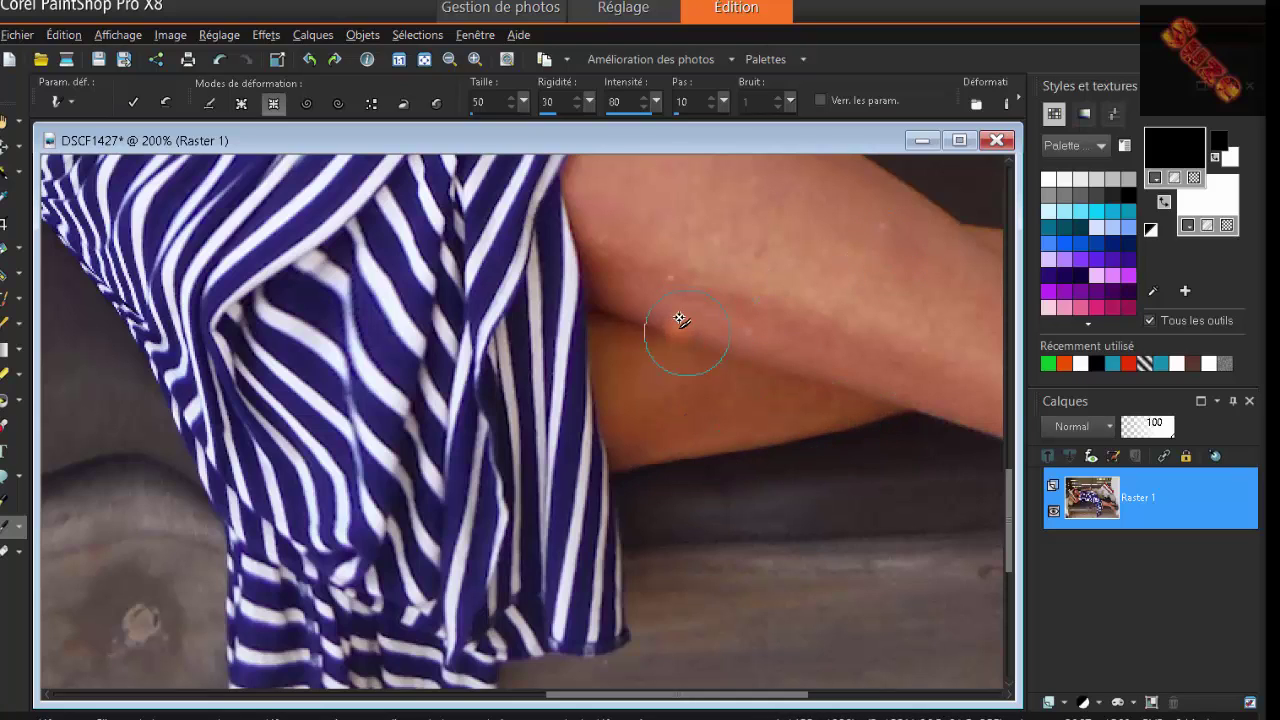
click(630, 306)
click(699, 325)
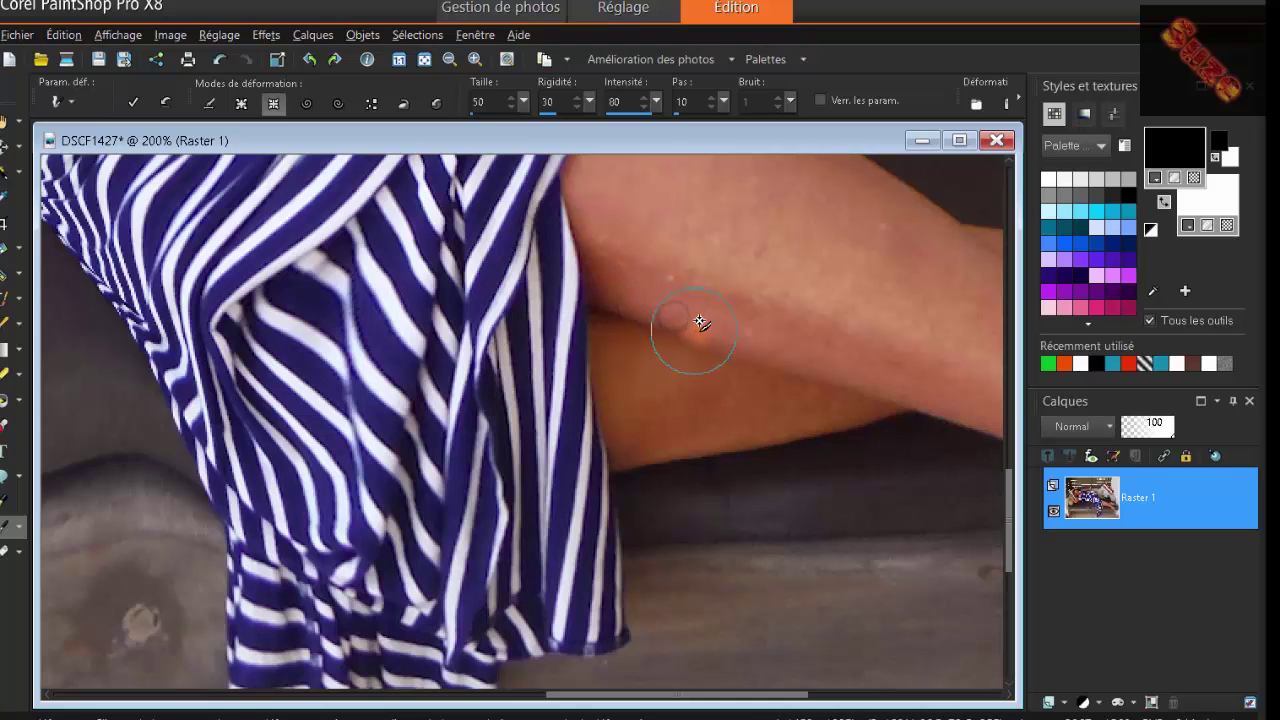
click(736, 335)
click(775, 350)
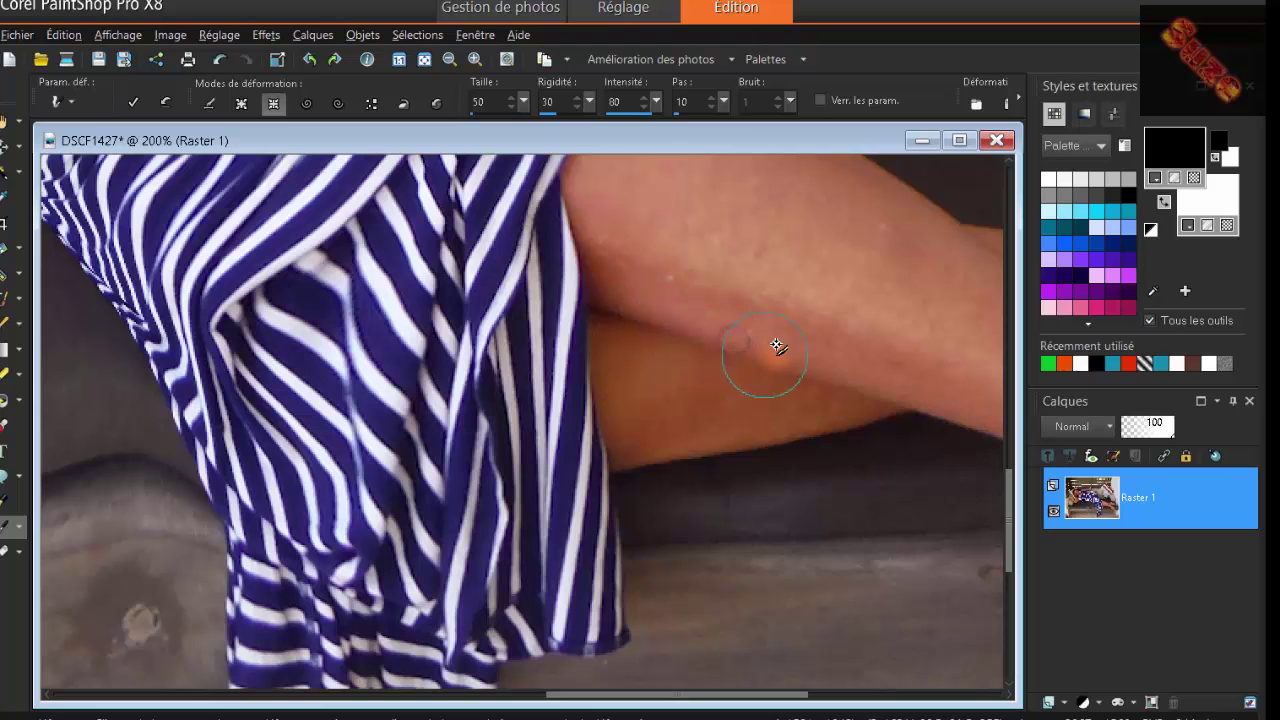
click(820, 364)
click(843, 372)
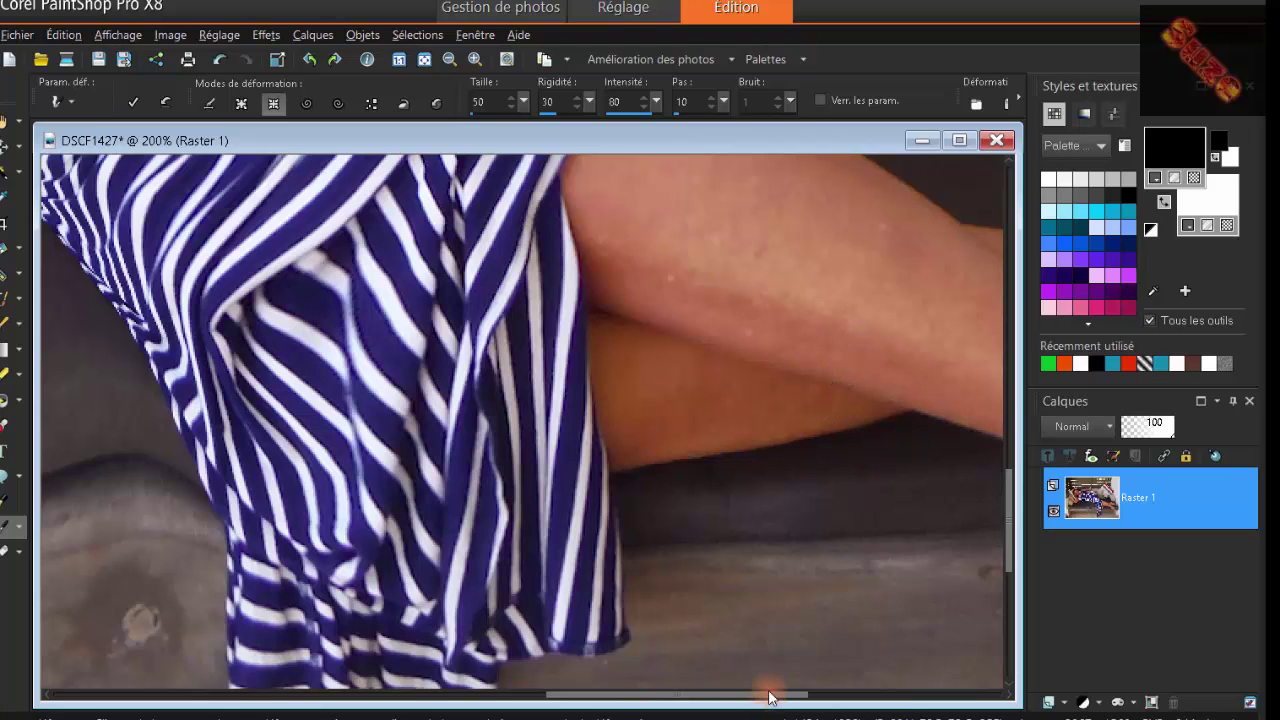
Slim the front leg's lower edge with dabs from the leg crossing down to the ankle
drag(757, 700, 866, 700)
click(533, 404)
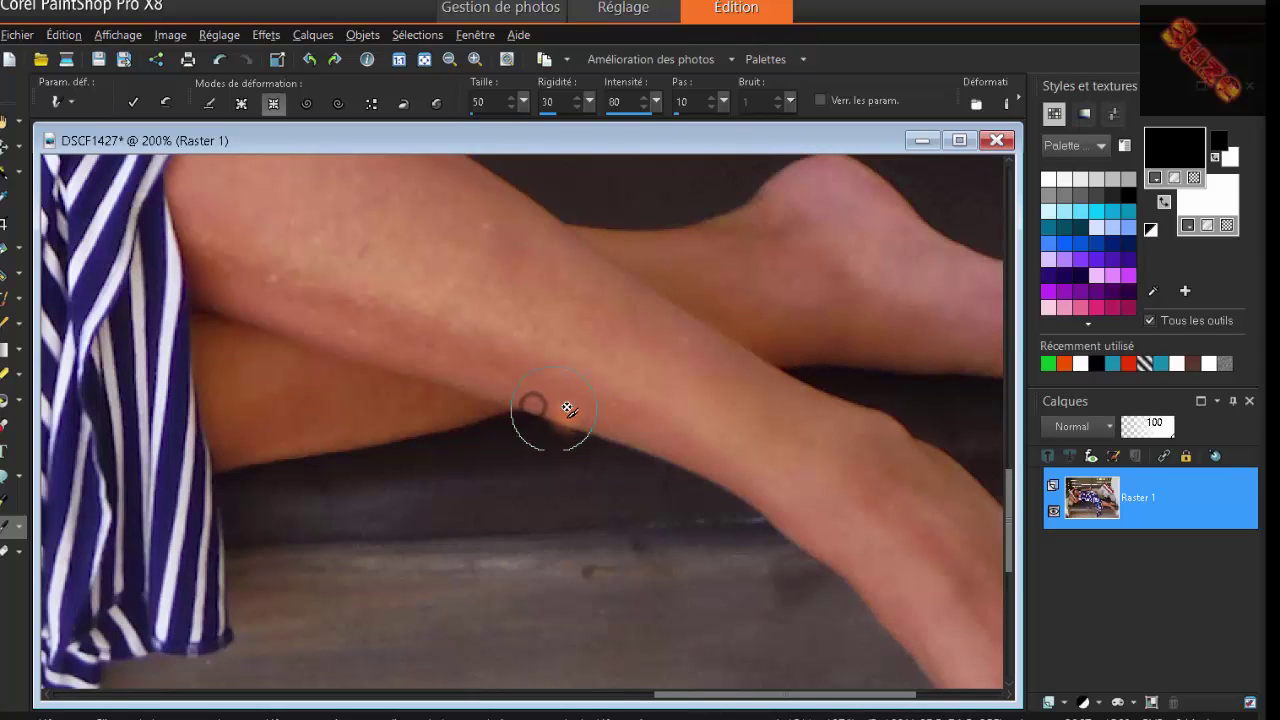
click(573, 421)
click(664, 459)
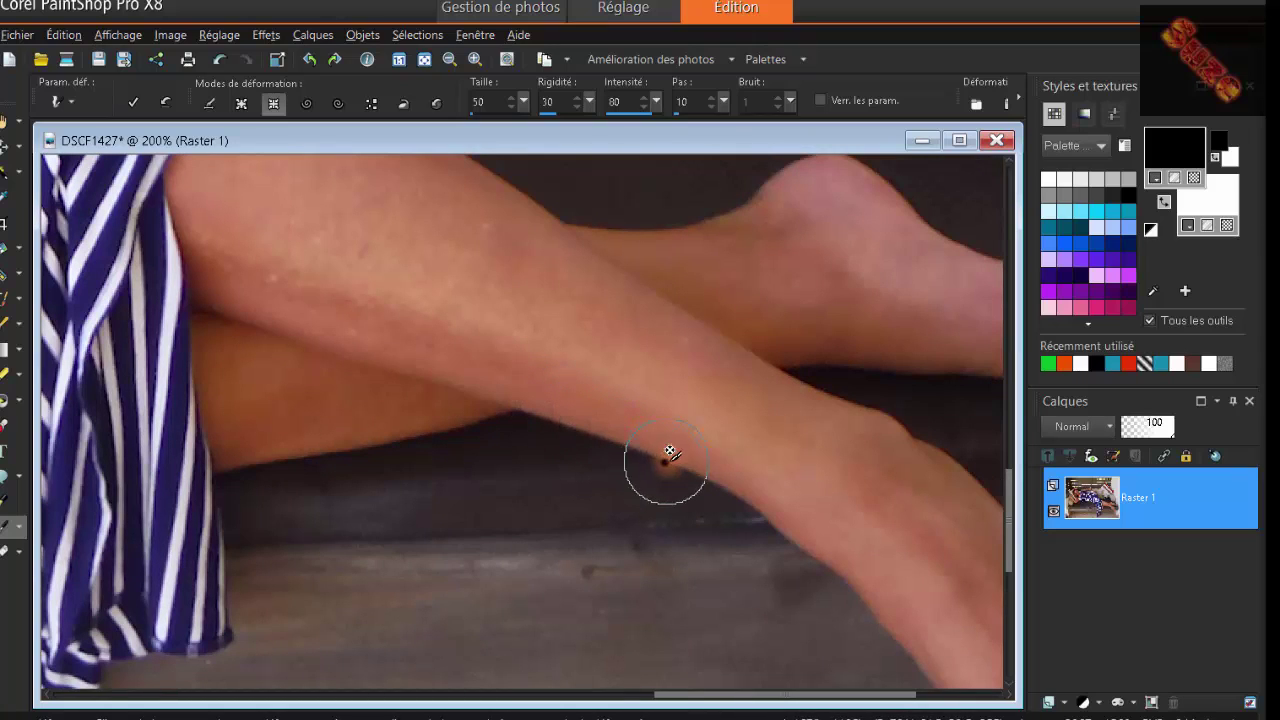
click(726, 483)
click(773, 496)
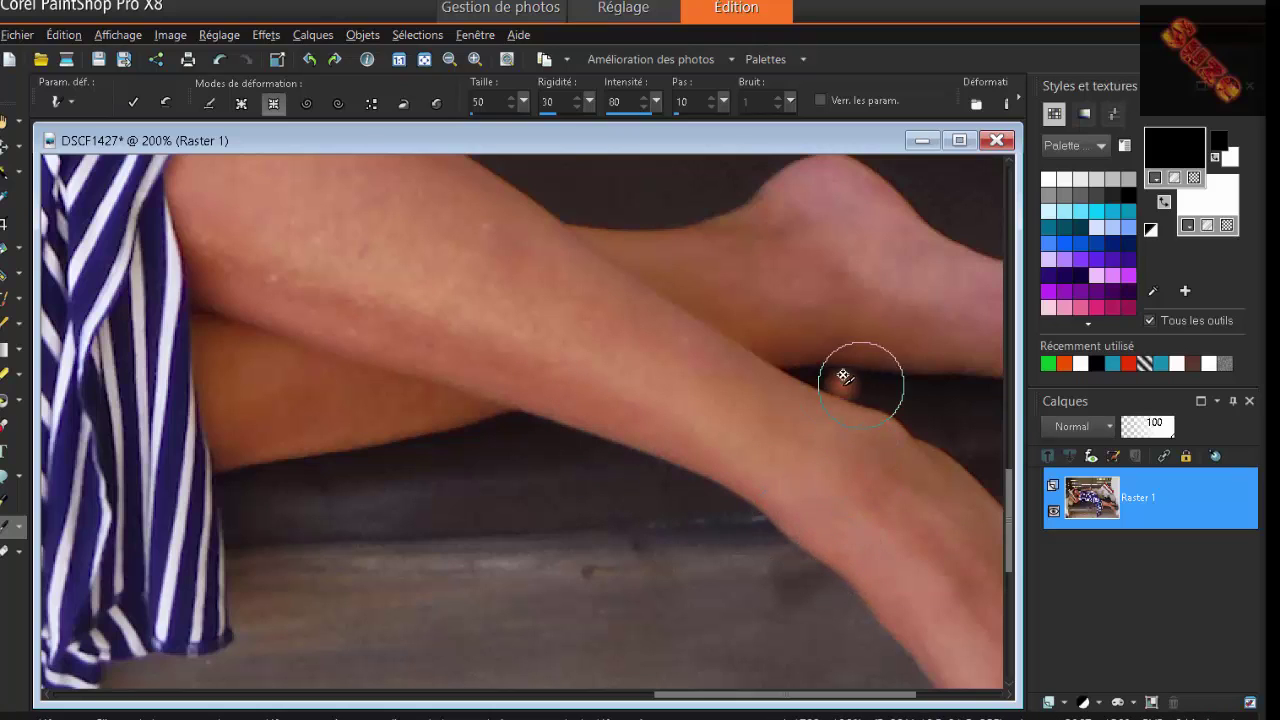
Pull in the front leg's upper edge from the ankle back up past the point where the legs cross
click(826, 404)
click(814, 402)
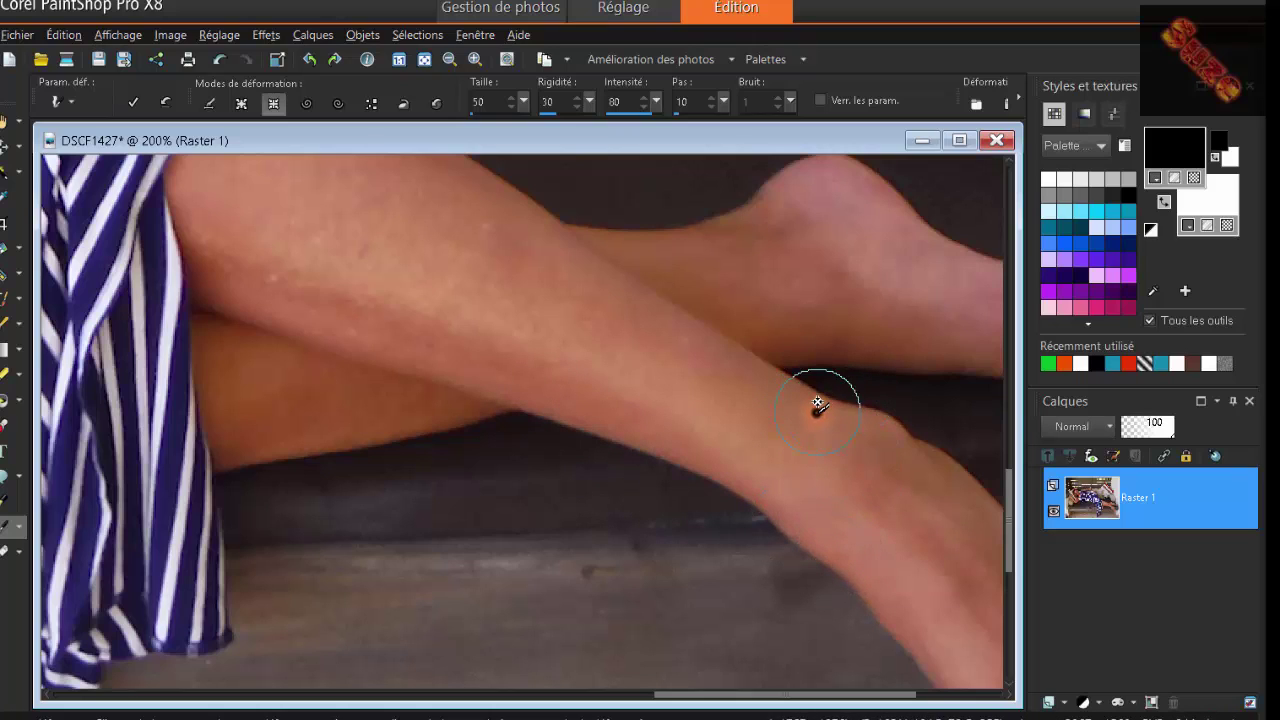
click(786, 402)
click(771, 378)
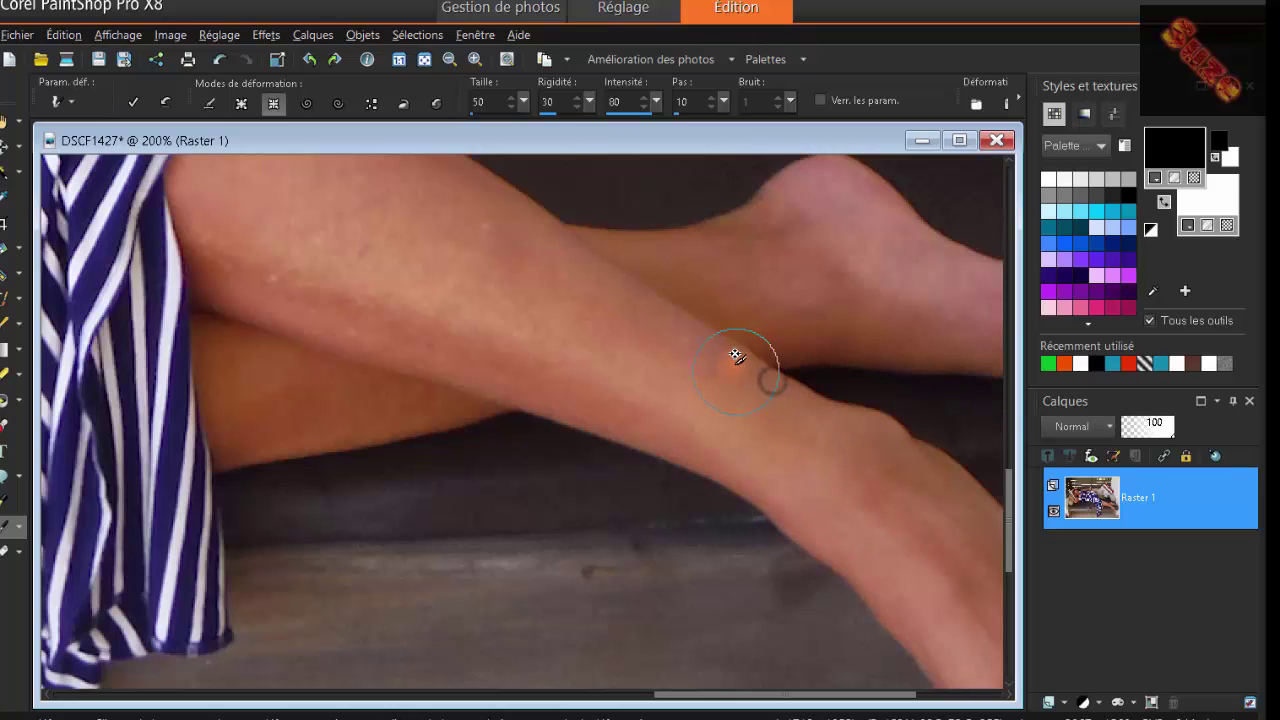
click(670, 312)
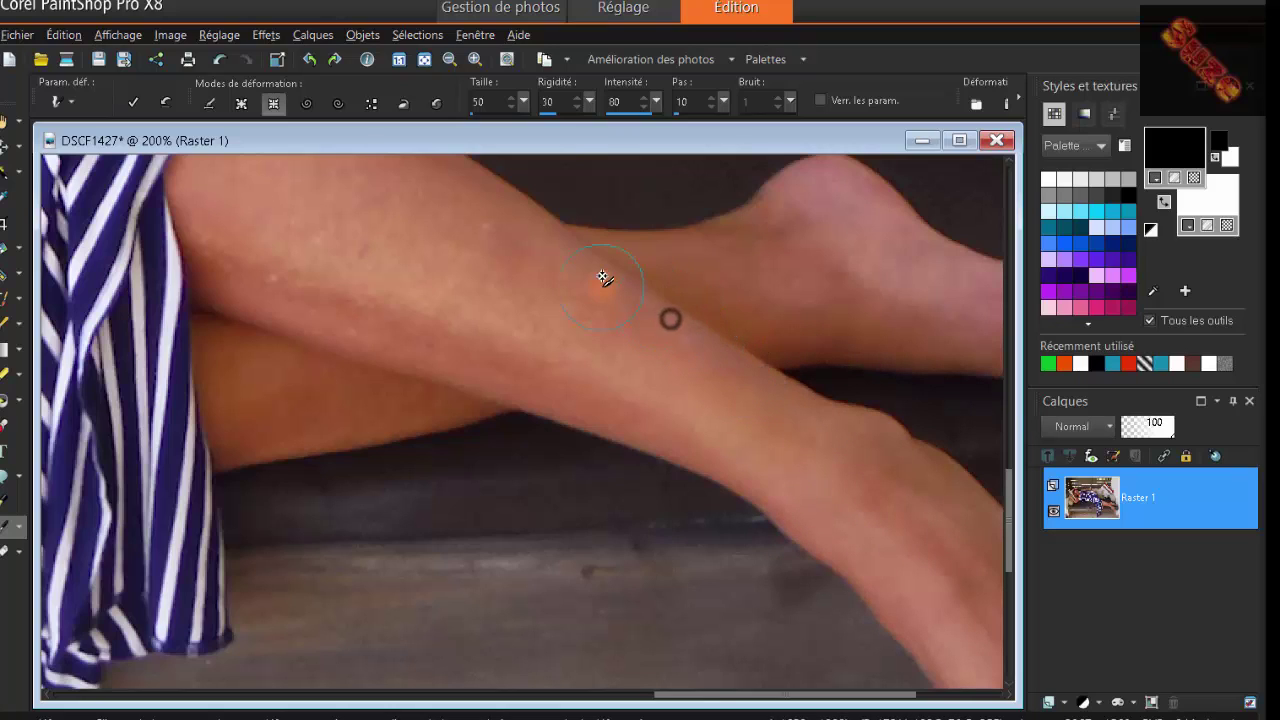
click(639, 293)
click(590, 260)
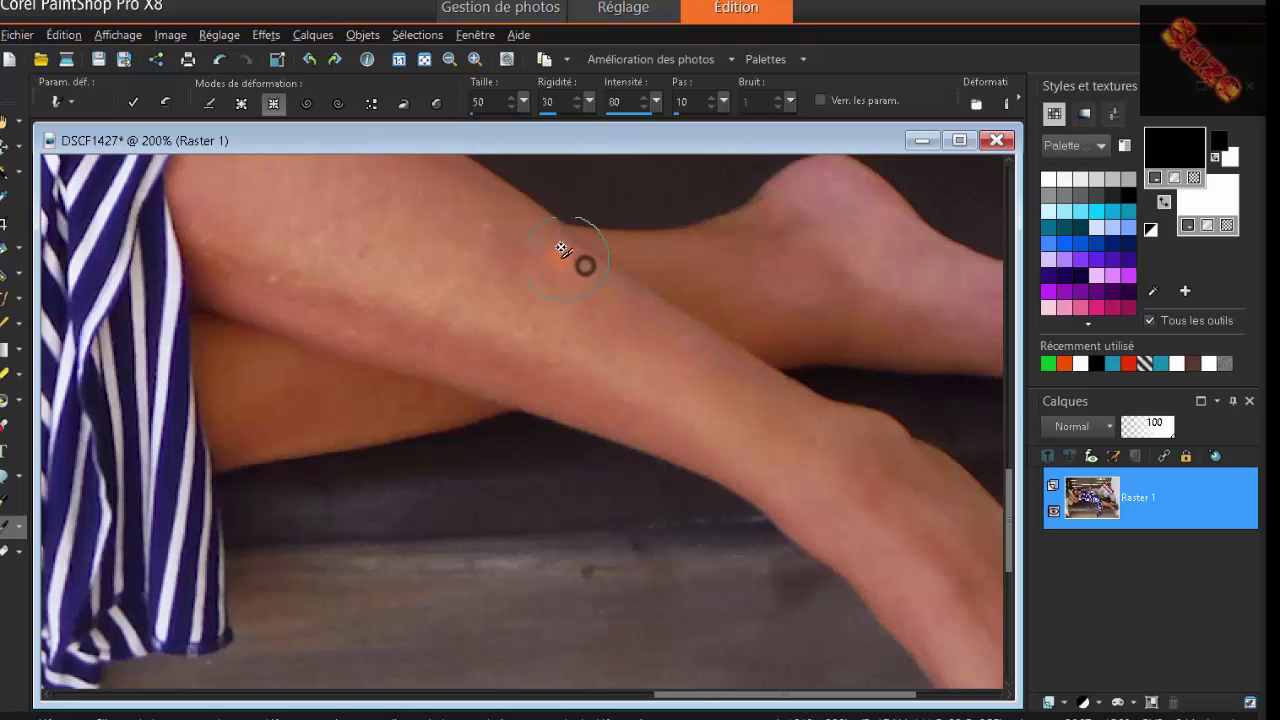
click(554, 237)
click(515, 215)
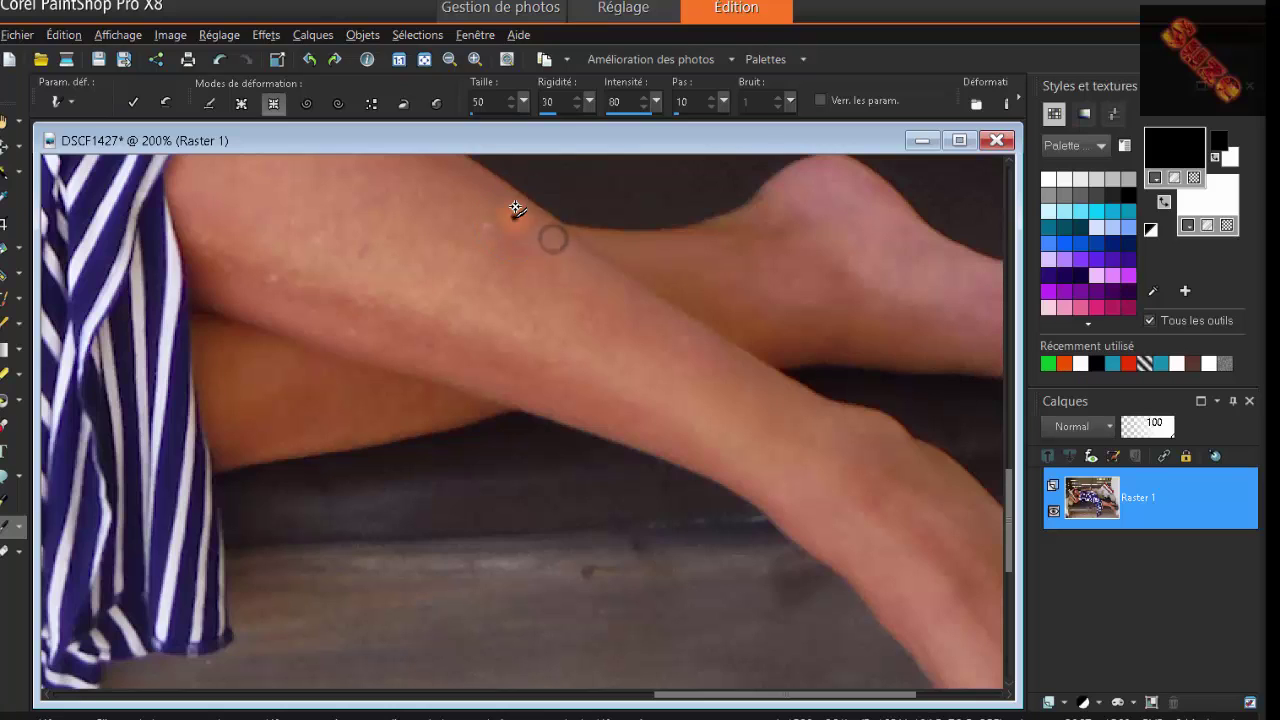
Contract the upper edge of the rear ankle just before the heel
click(698, 219)
click(720, 208)
click(695, 213)
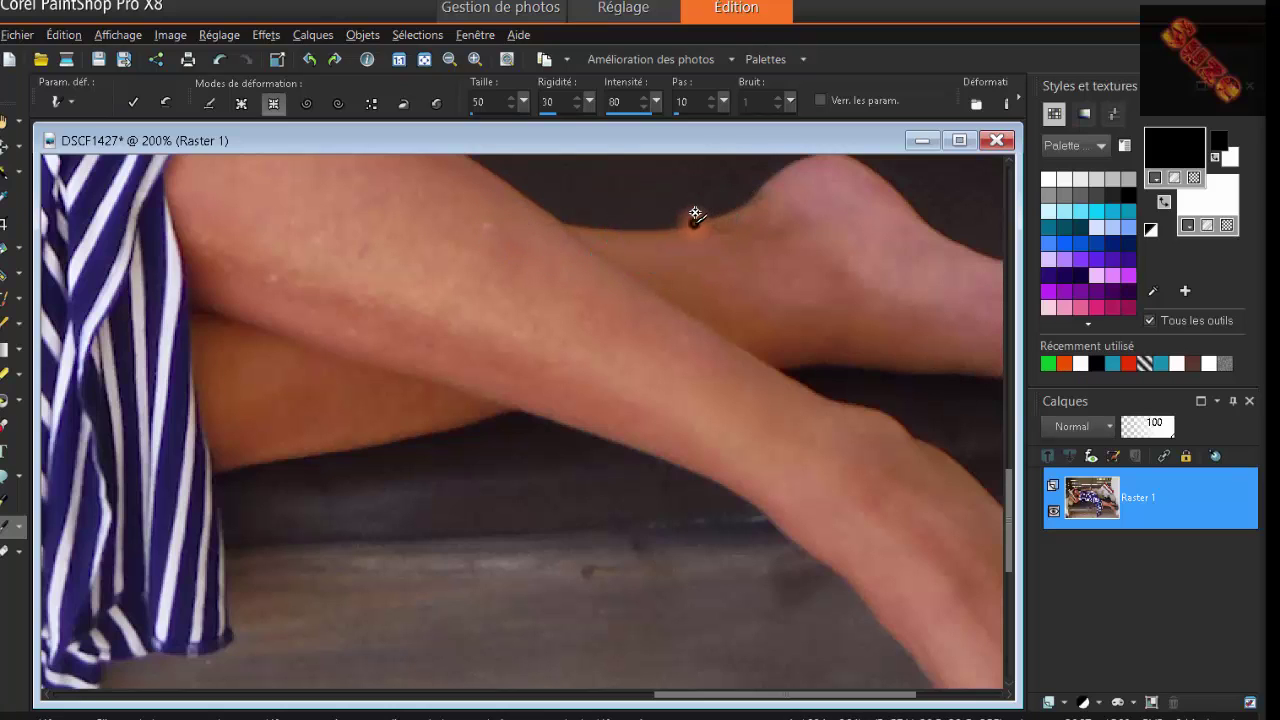
click(706, 217)
click(686, 221)
click(714, 219)
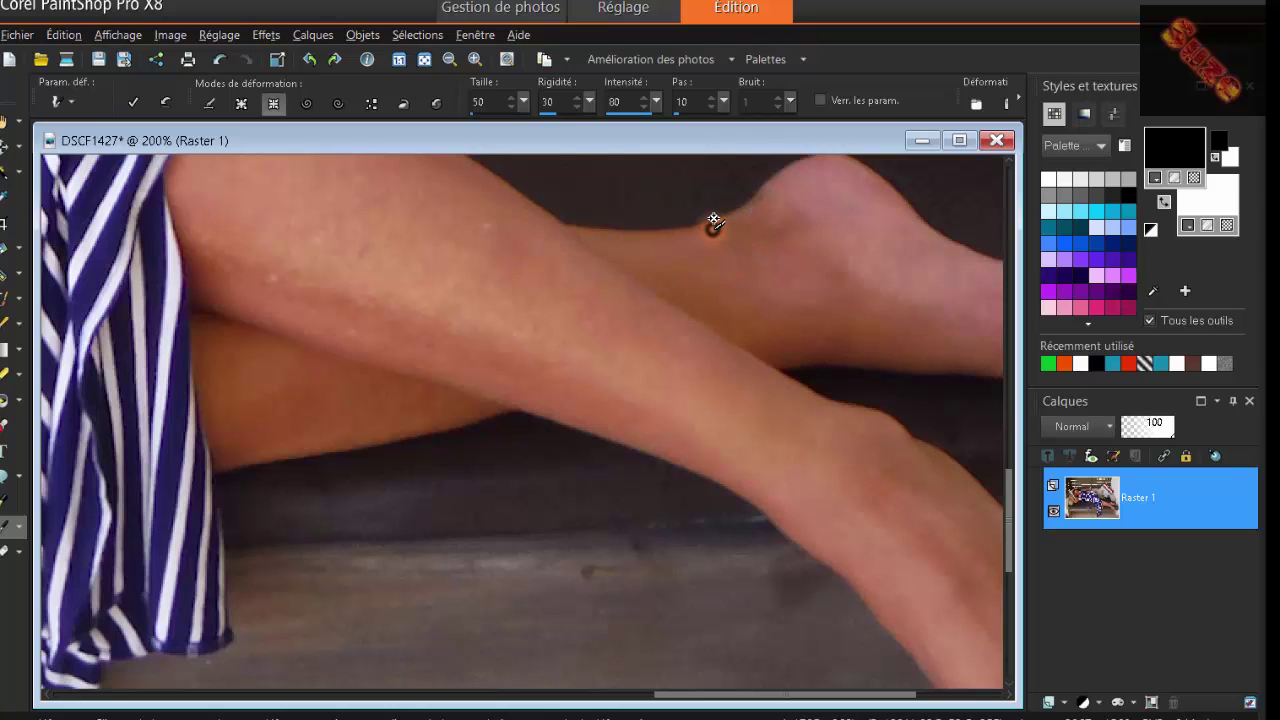
click(732, 226)
Slim the underside of the rear ankle beside the front leg
click(859, 351)
click(822, 345)
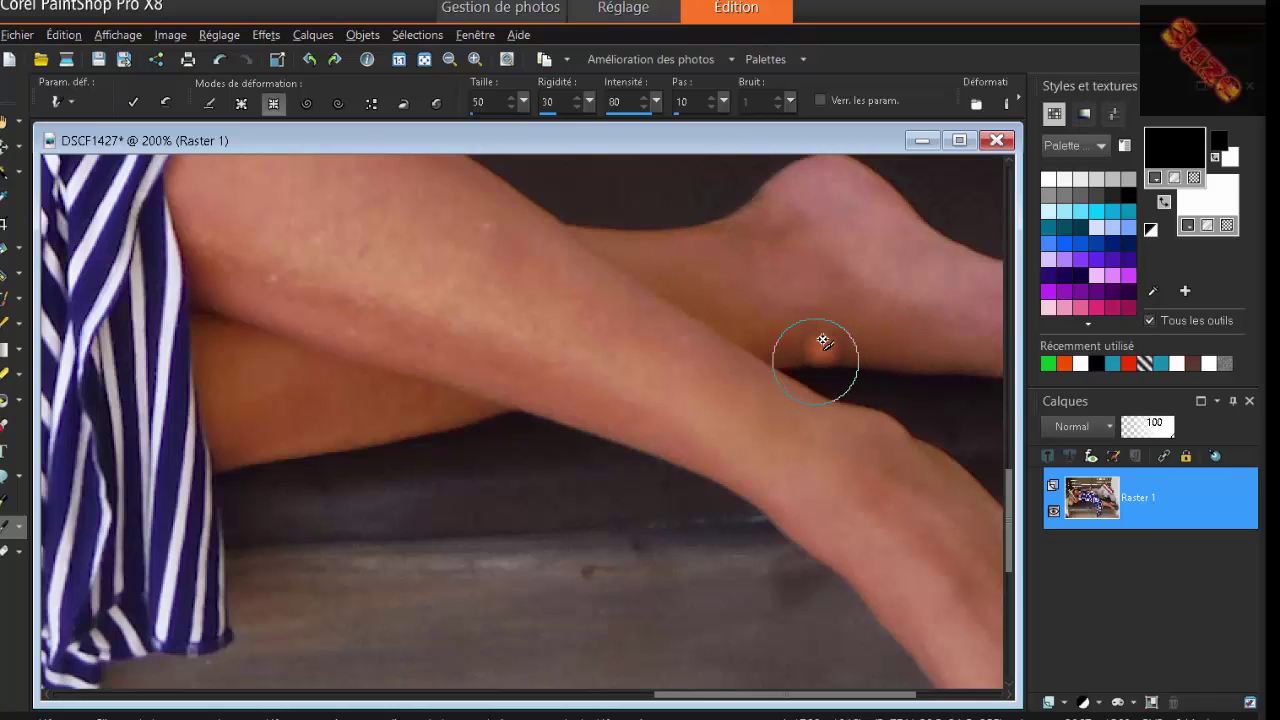
click(874, 357)
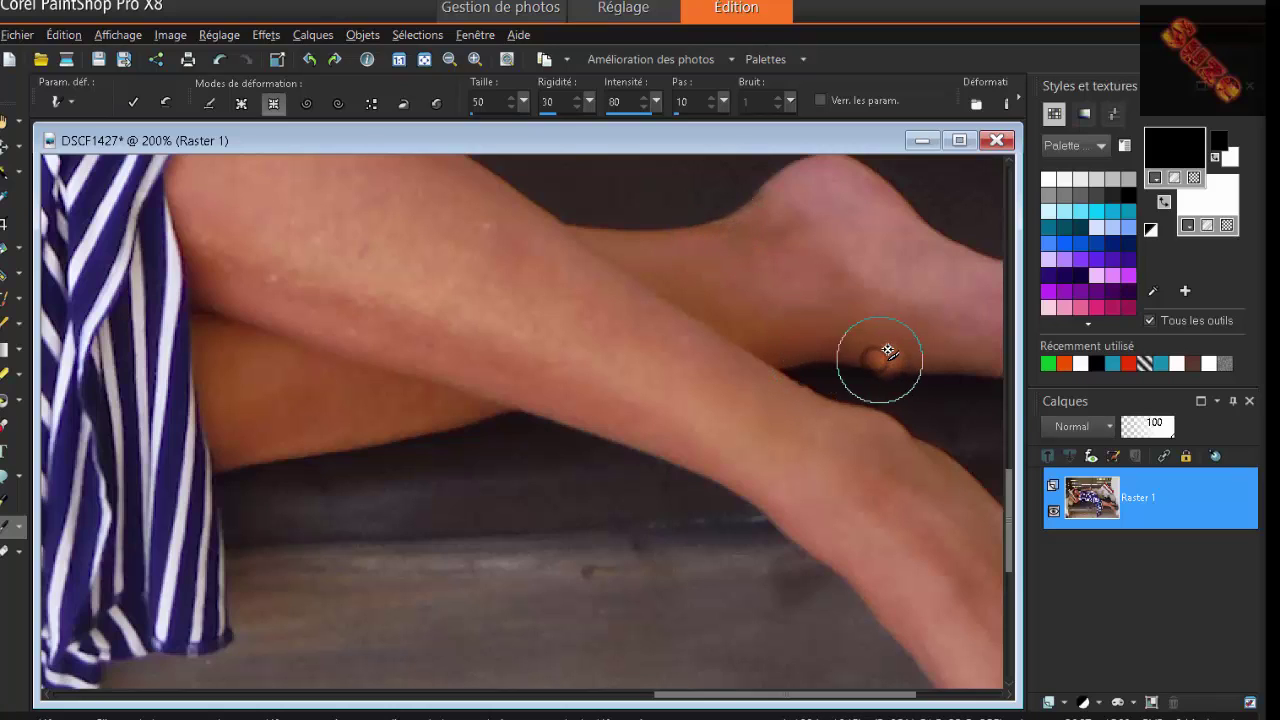
click(890, 358)
Try contracting the area just above the raised arm's shoulder with the Warp Brush at size 300
scroll(669, 366, down, 3)
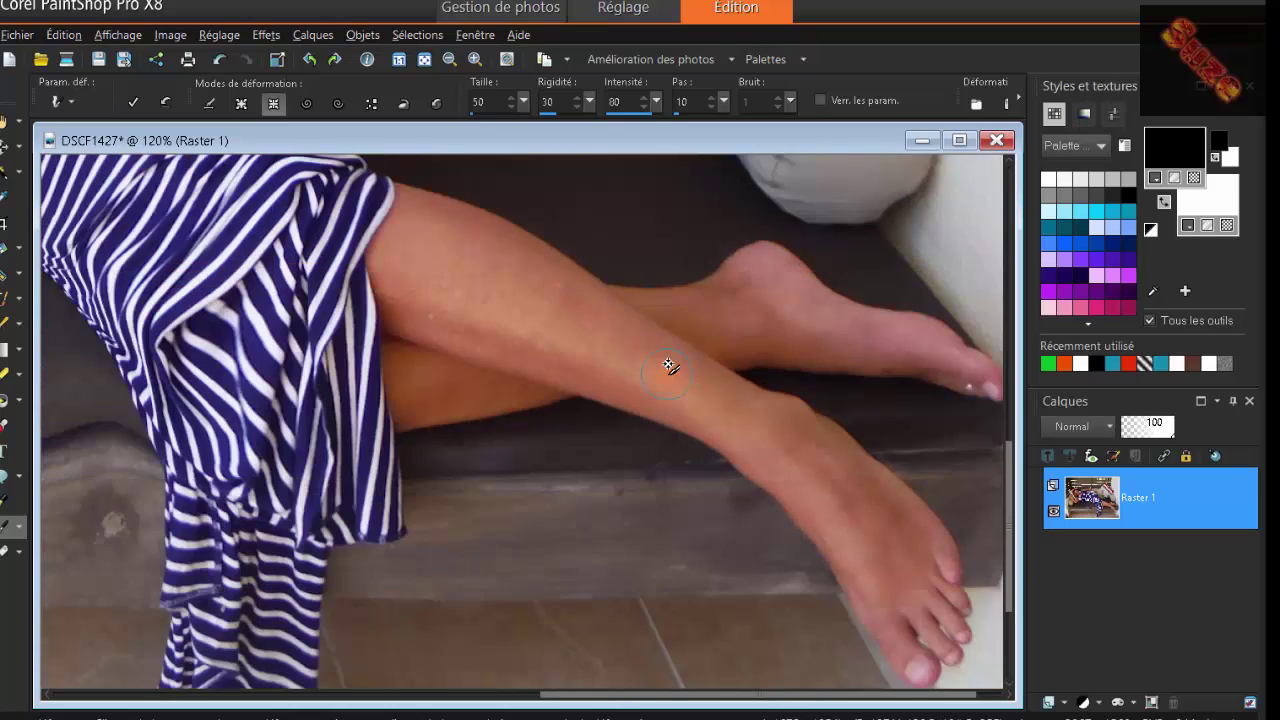
scroll(626, 398, down, 3)
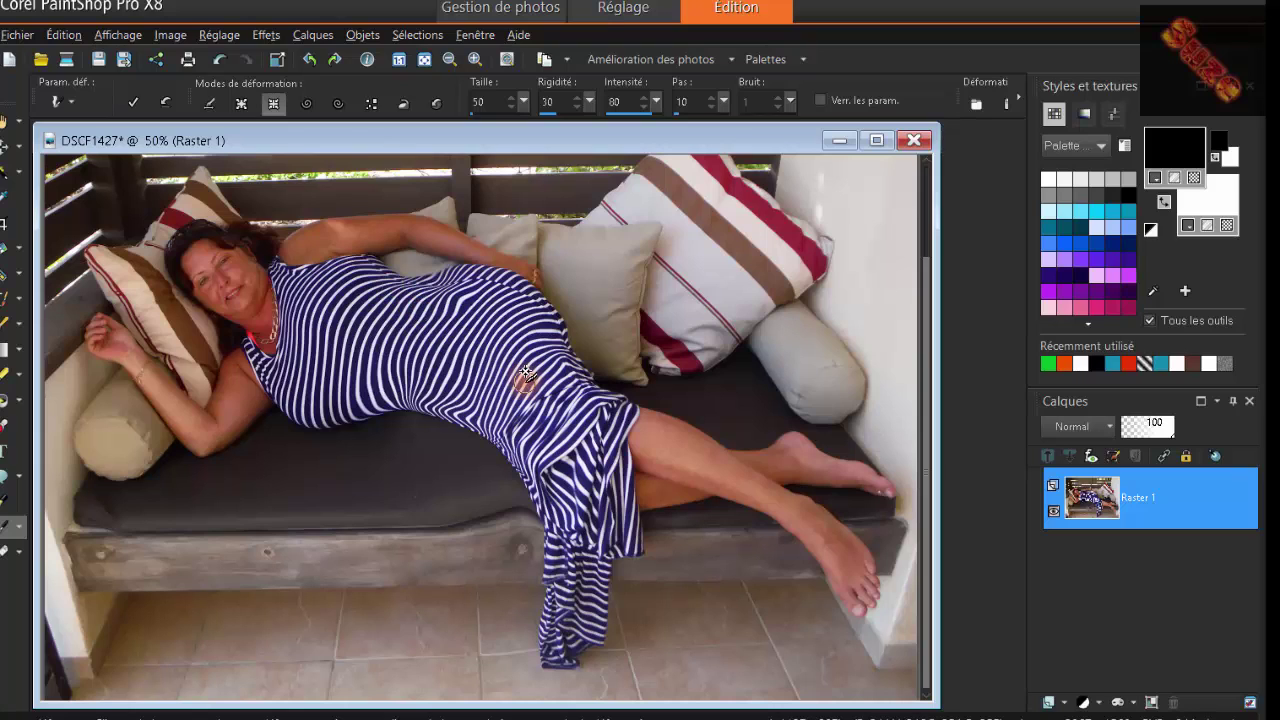
scroll(328, 222, up, 3)
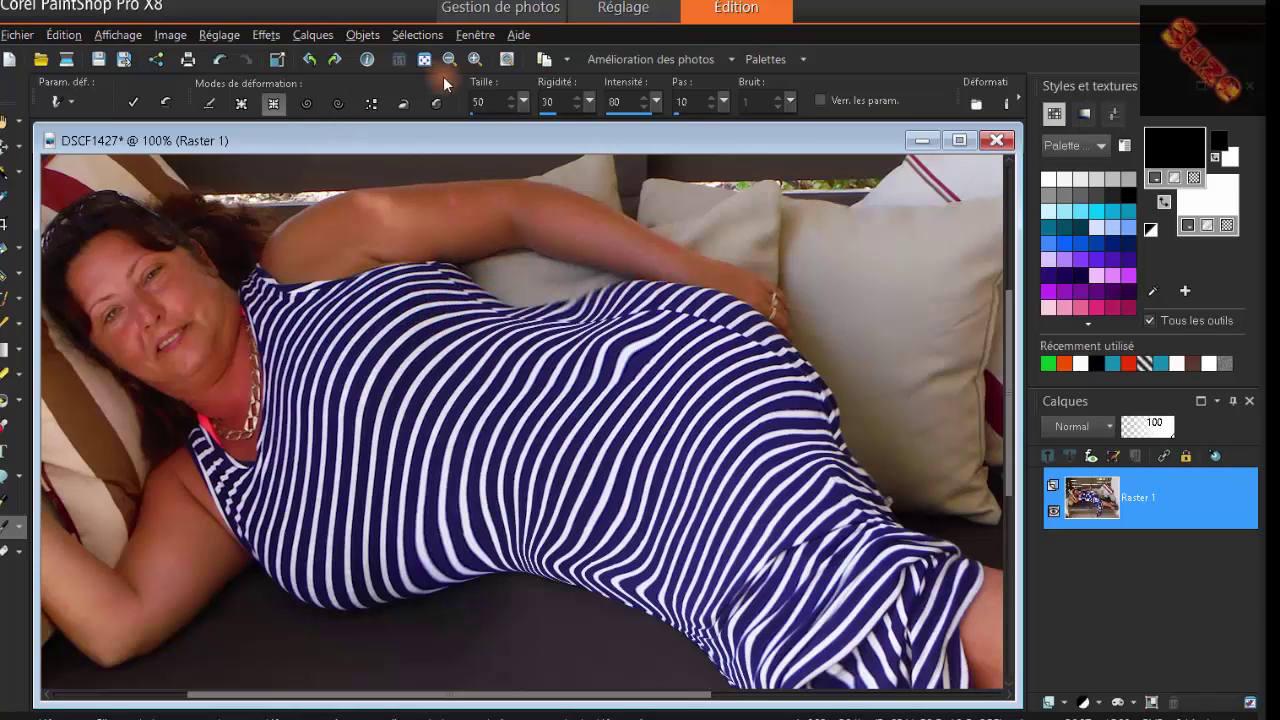
click(494, 102)
scroll(590, 290, up, 1)
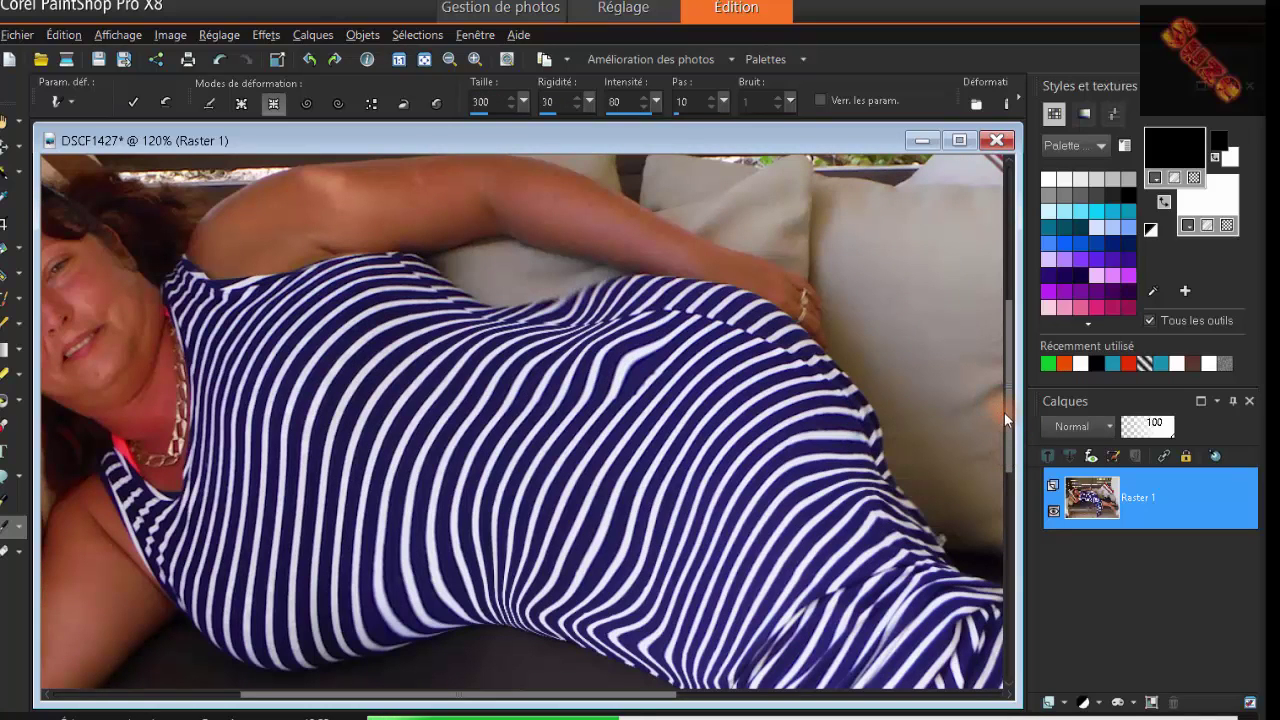
drag(1010, 336, 1011, 368)
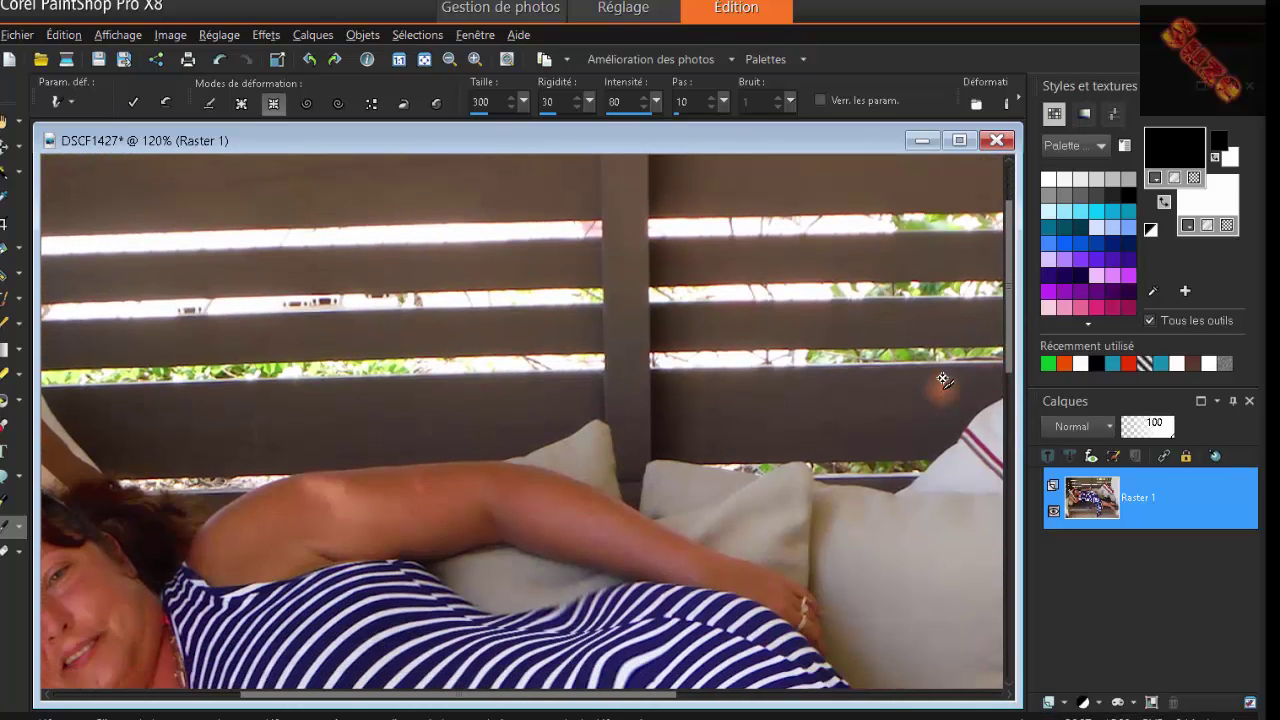
click(311, 407)
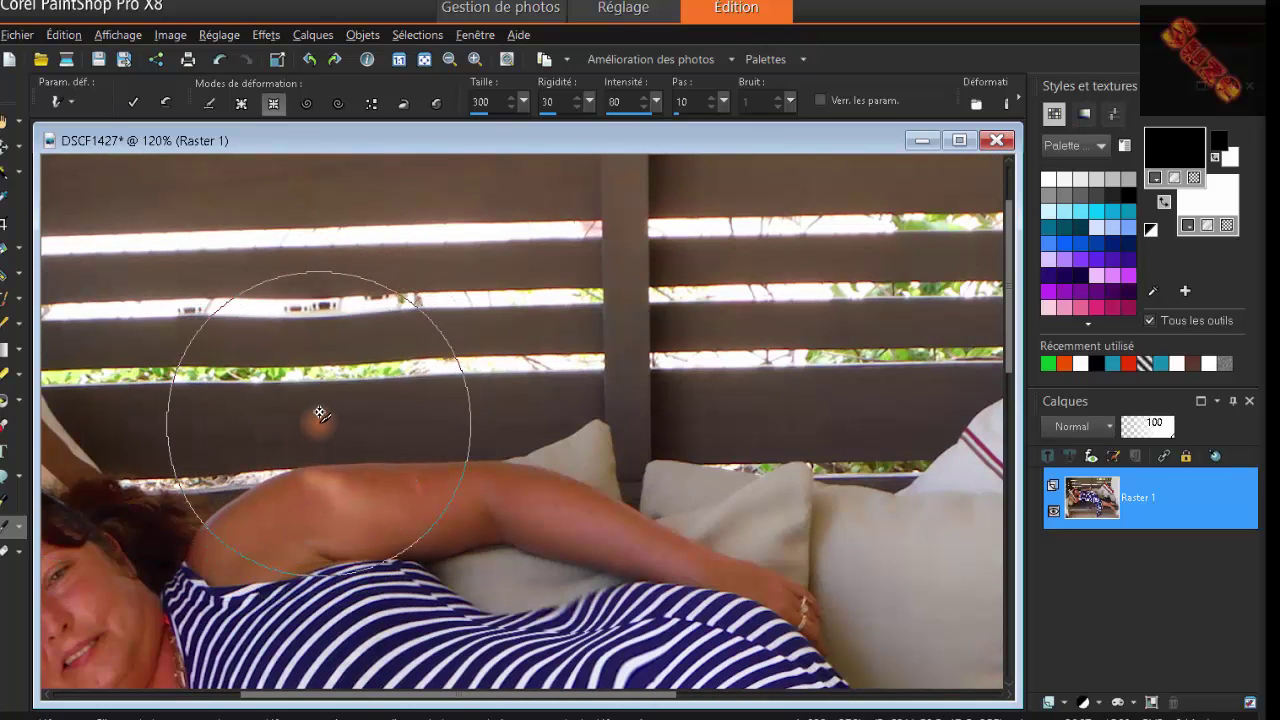
Set the Warp Brush size to 200 and undo the trial dab above the shoulder
drag(496, 103, 429, 114)
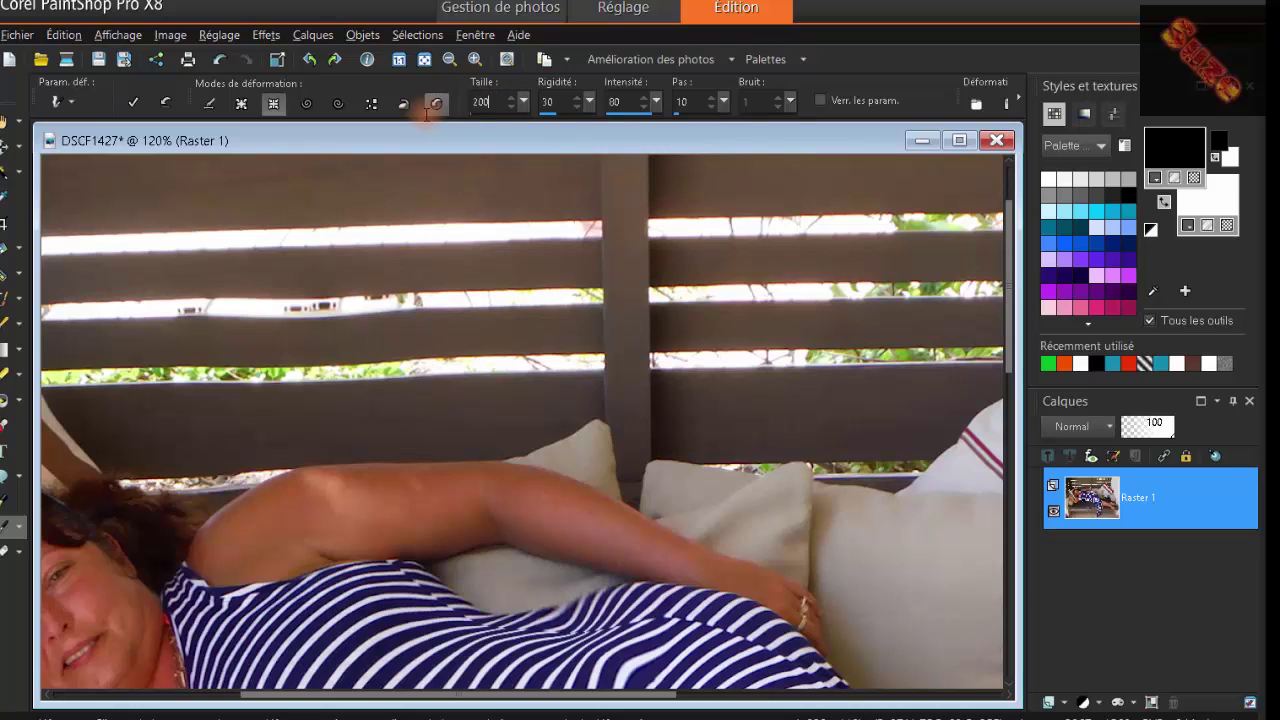
key(Return)
click(222, 60)
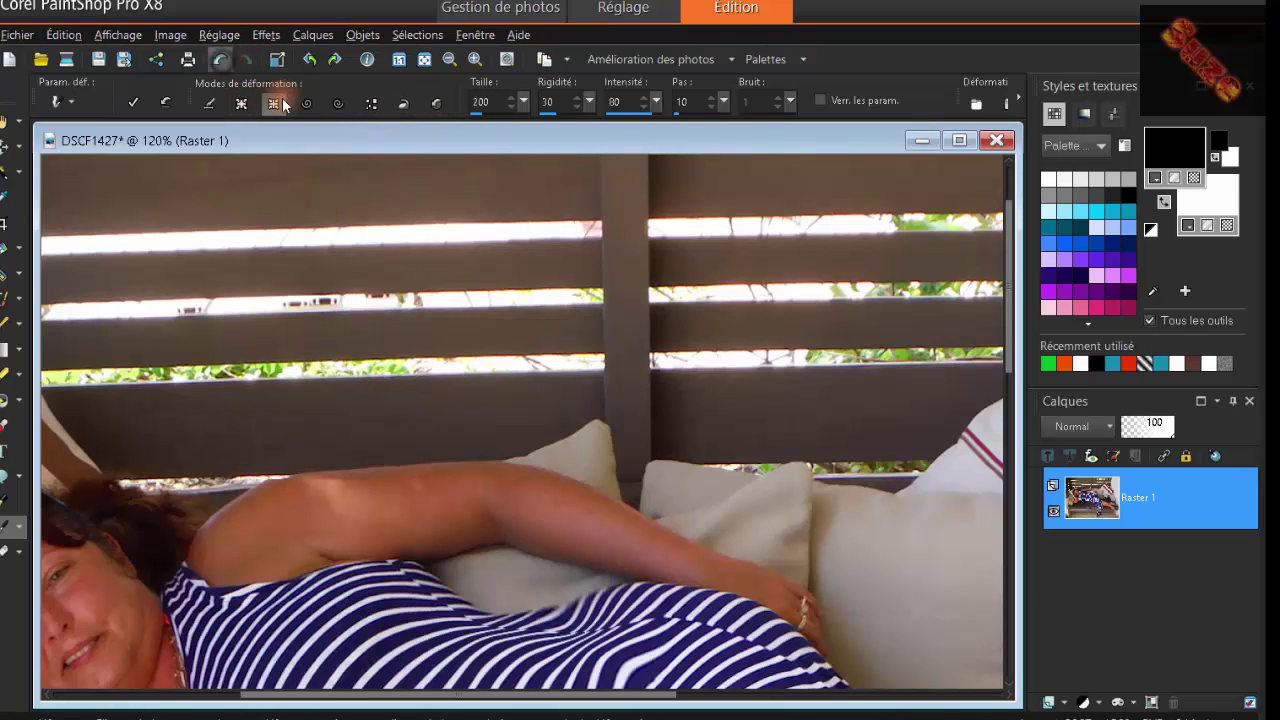
Slim the raised arm with contracting dabs from the shoulder past the elbow and along the forearm
click(329, 485)
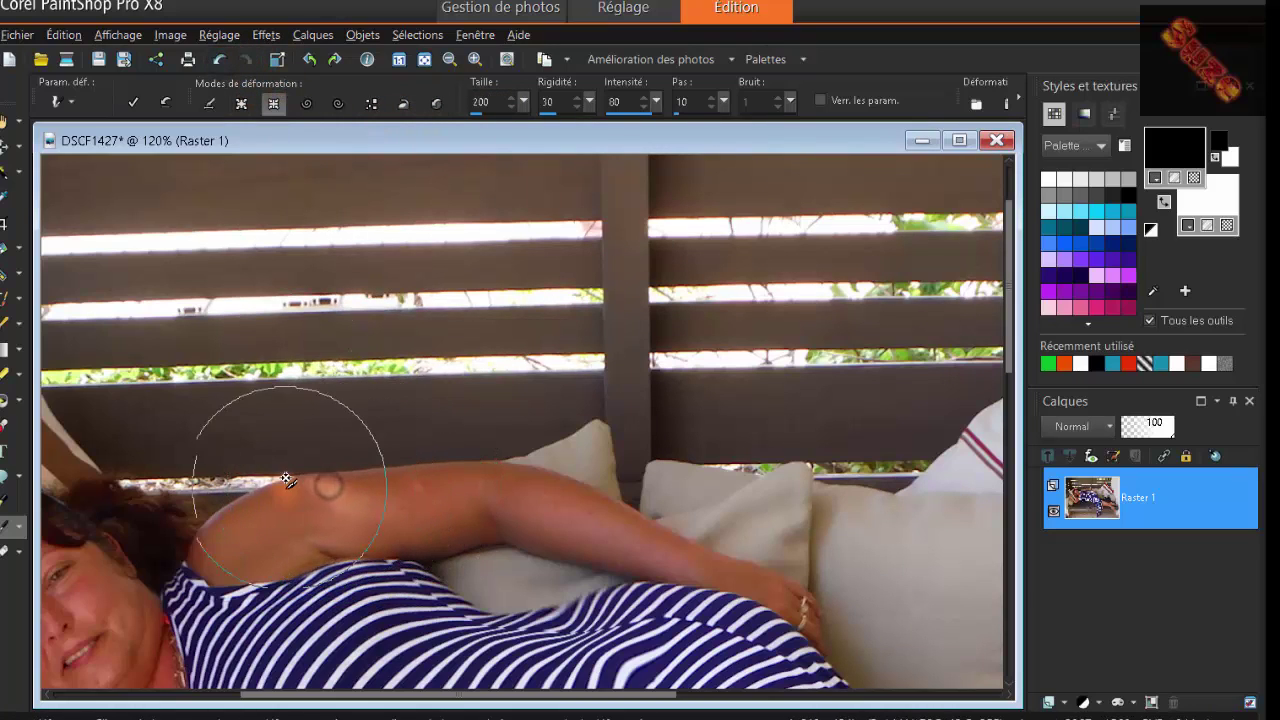
click(277, 506)
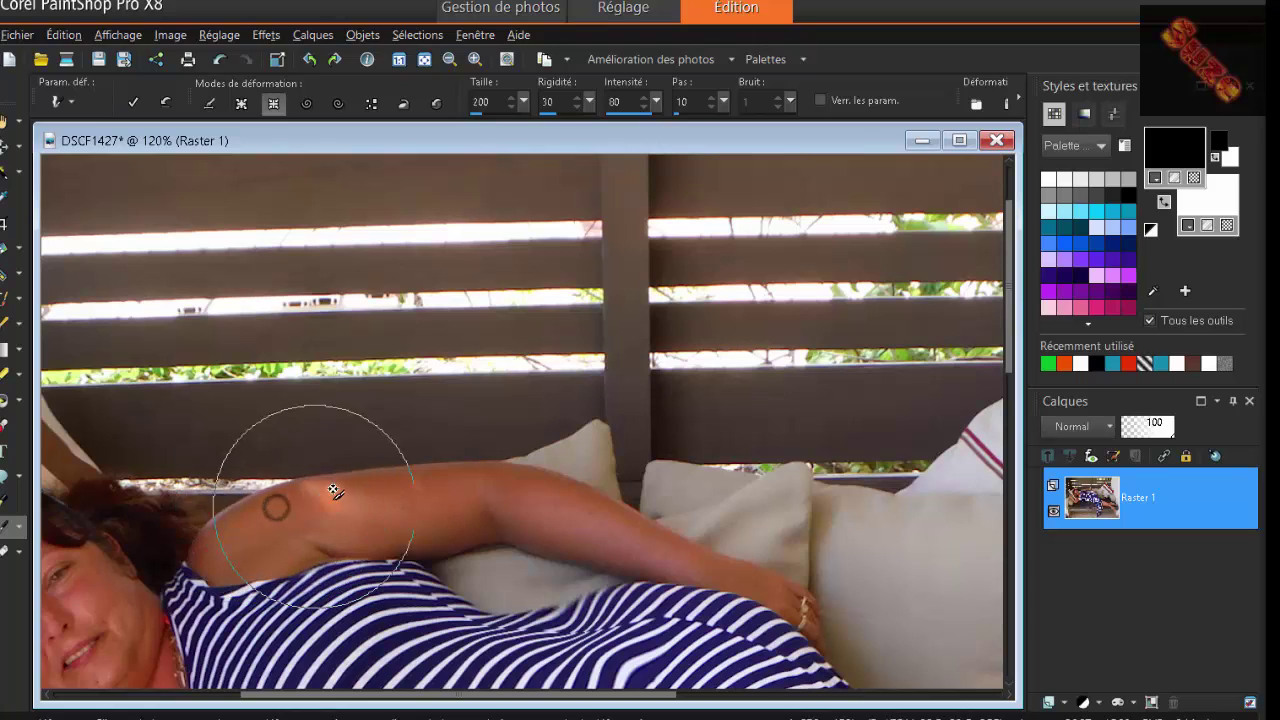
click(262, 507)
drag(388, 497, 517, 493)
click(517, 493)
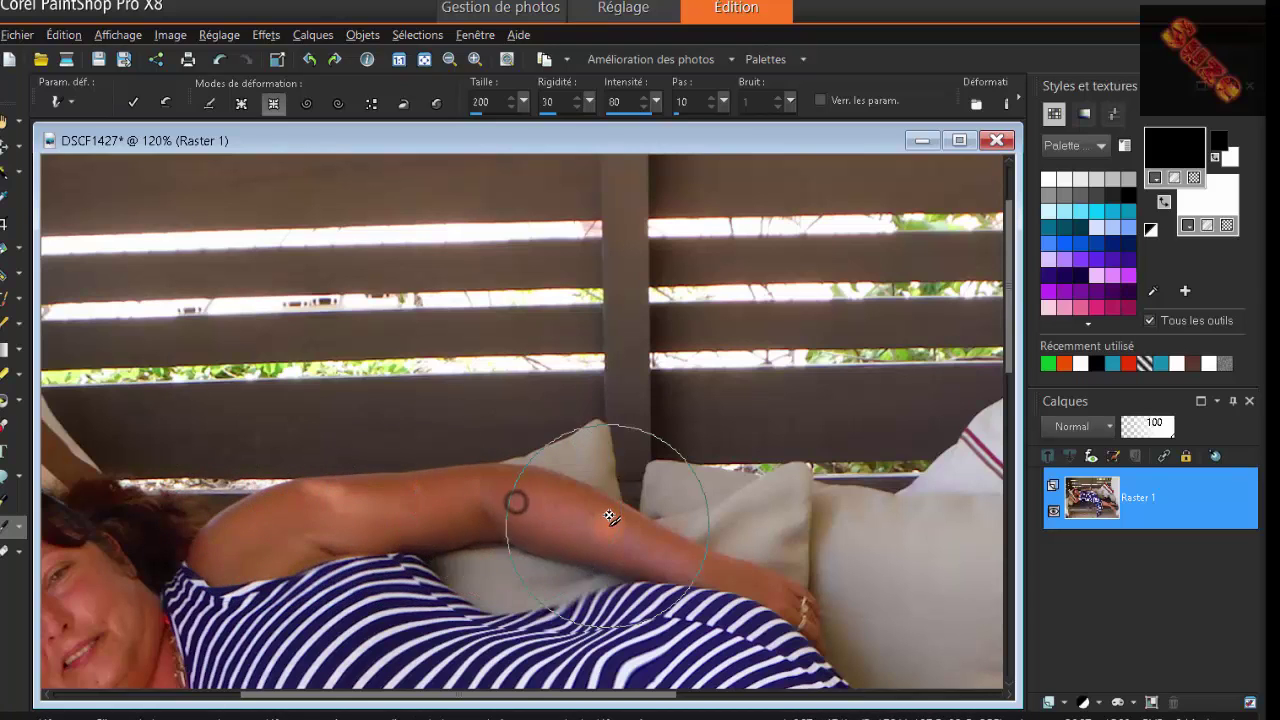
click(585, 511)
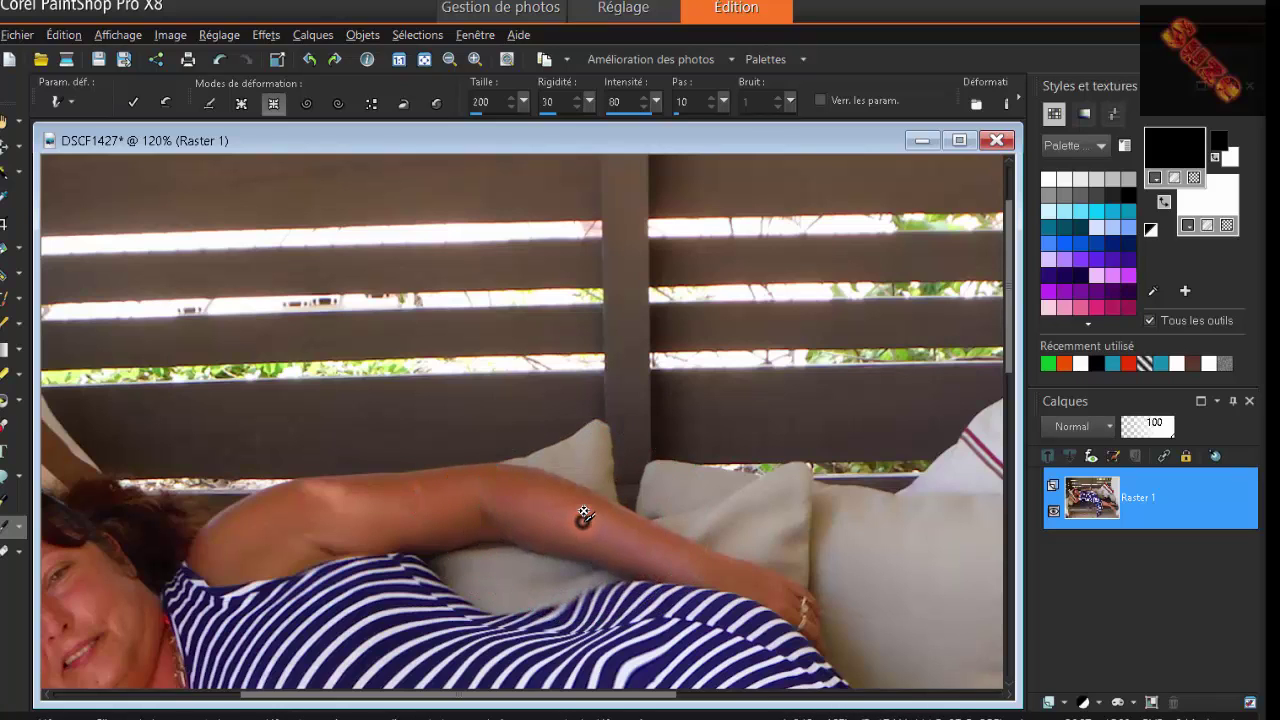
click(670, 540)
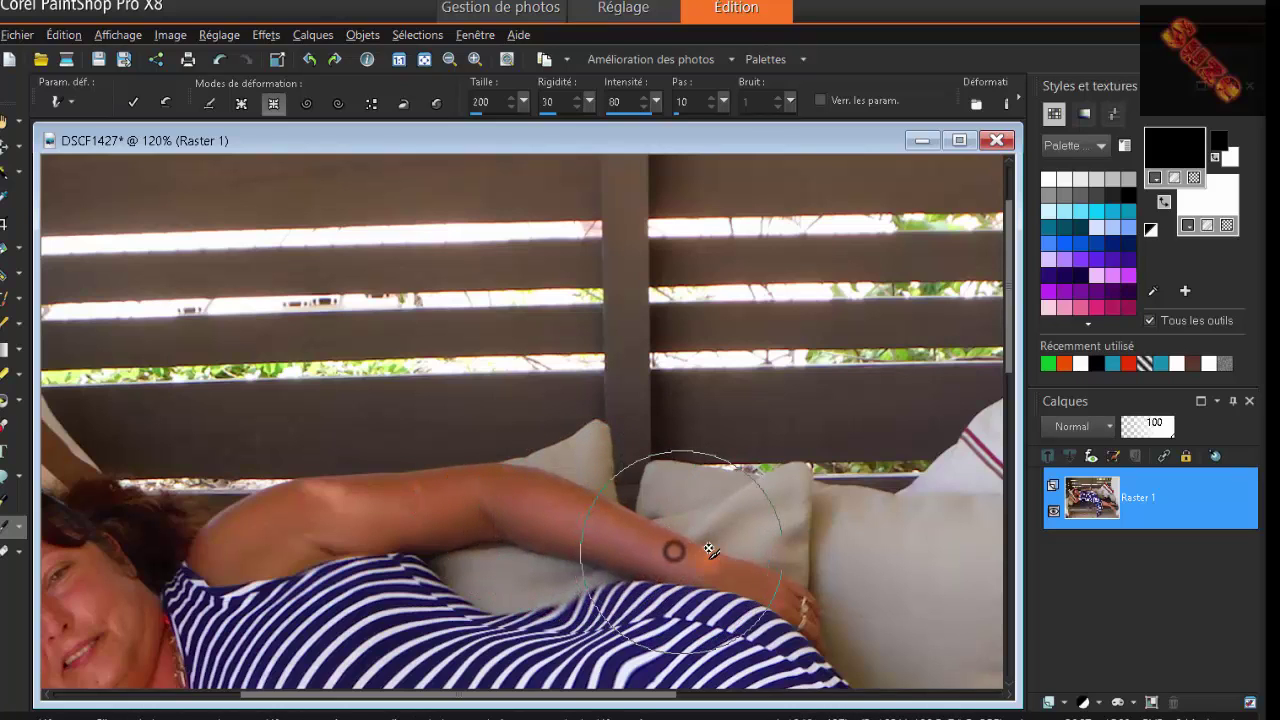
Contract the raised upper arm again, working from near the elbow back to the shoulder
click(440, 485)
click(354, 503)
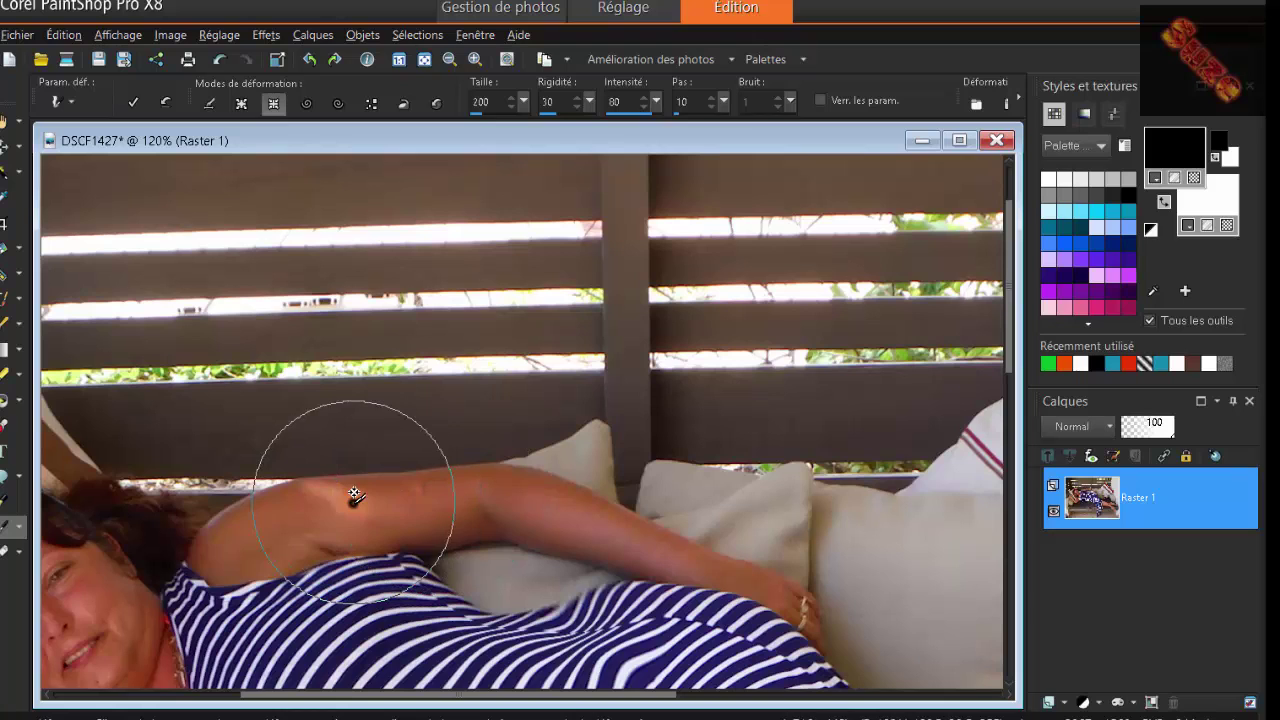
click(275, 520)
click(261, 525)
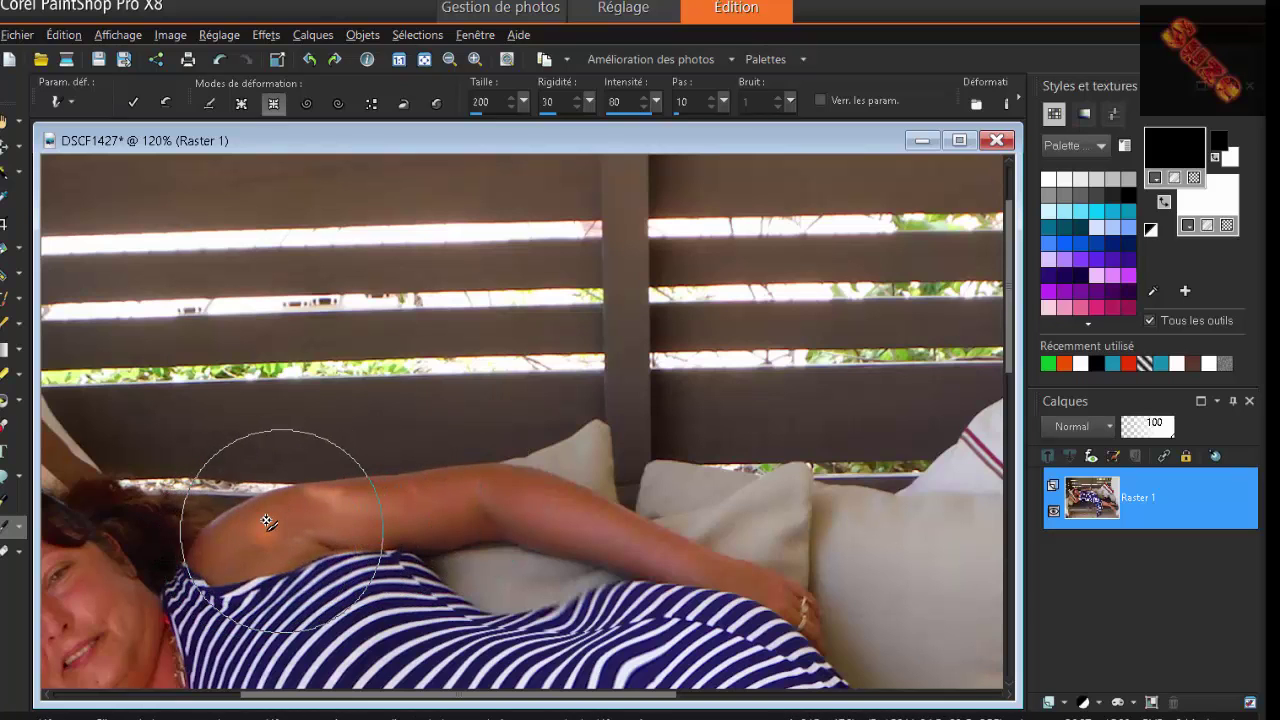
click(266, 530)
Set the brush size to 100 and refine the raised arm's forearm and its underside near the elbow
scroll(697, 429, down, 2)
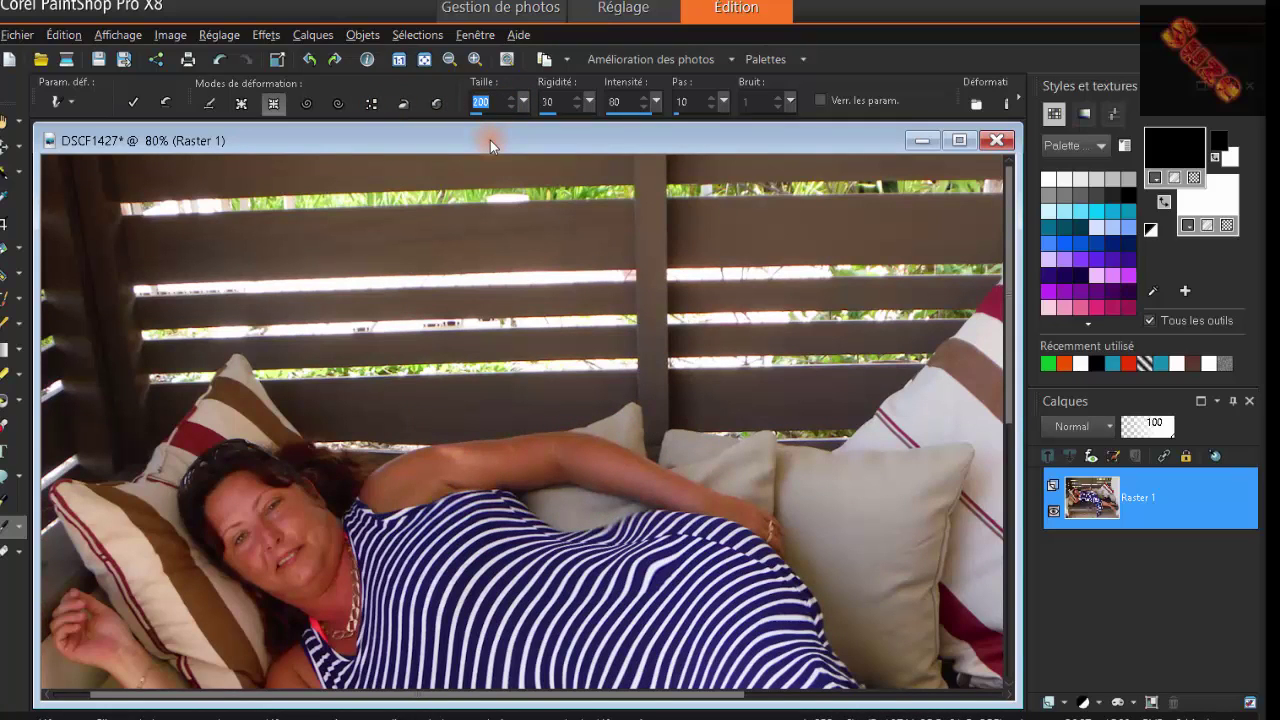
text(100)
scroll(549, 425, up, 3)
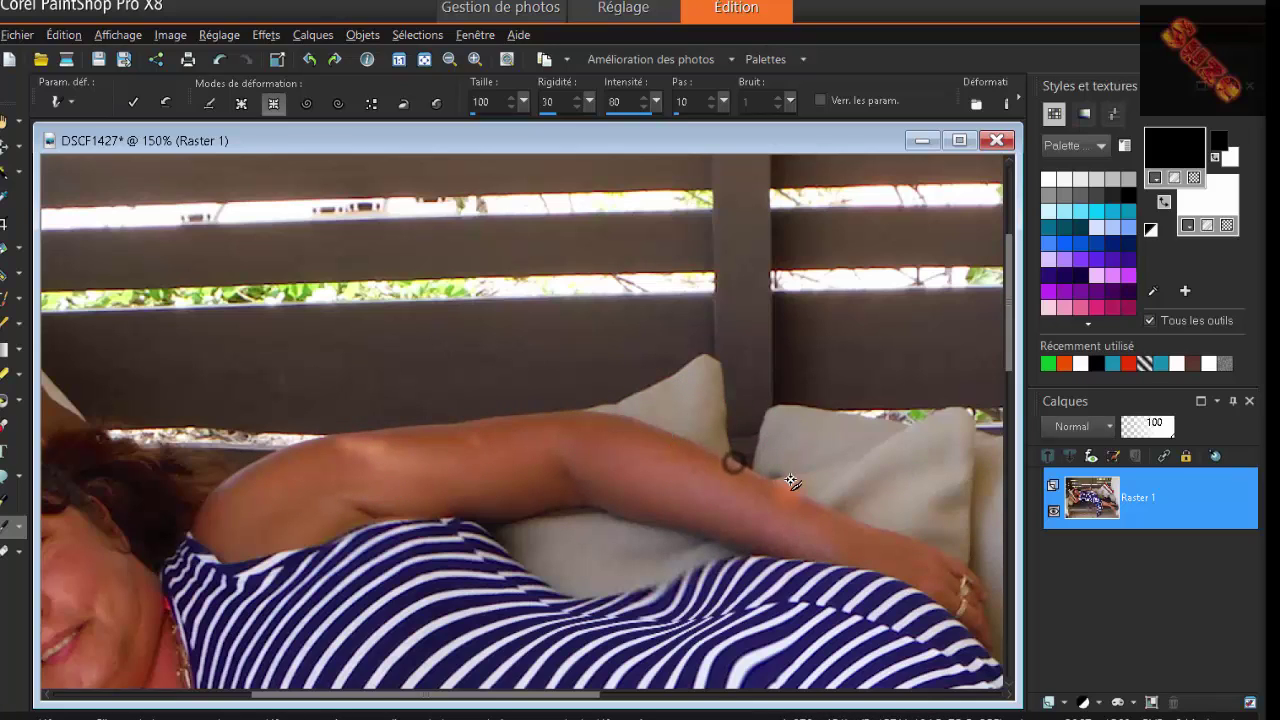
click(559, 511)
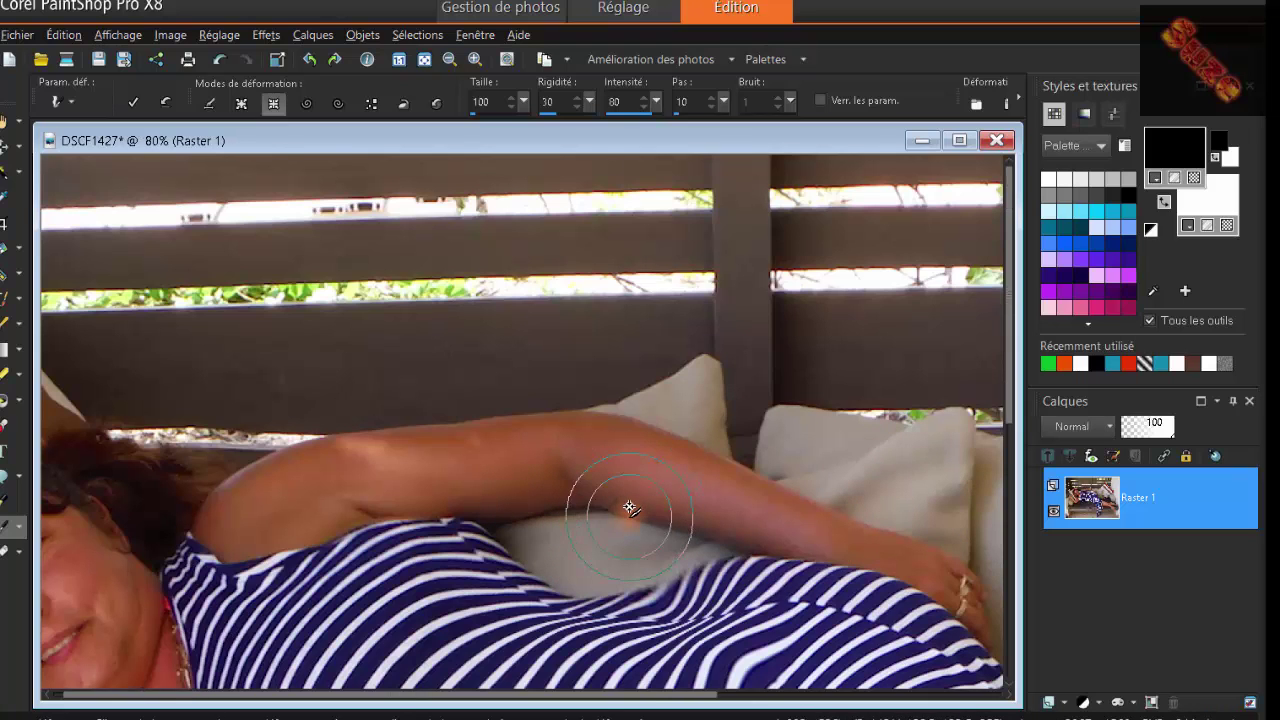
Slim the inner edge of the bent arm's upper part, from beside the cushion down toward the elbow
scroll(625, 505, down, 3)
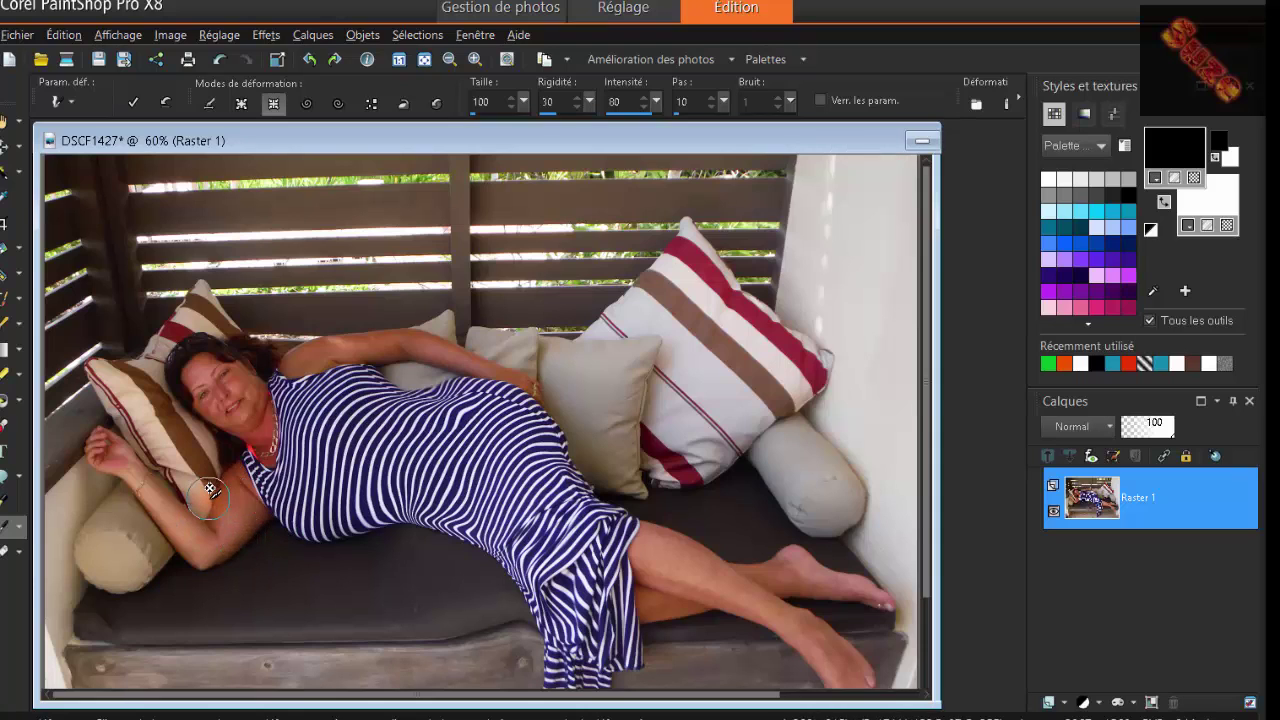
scroll(217, 489, up, 3)
scroll(316, 476, up, 2)
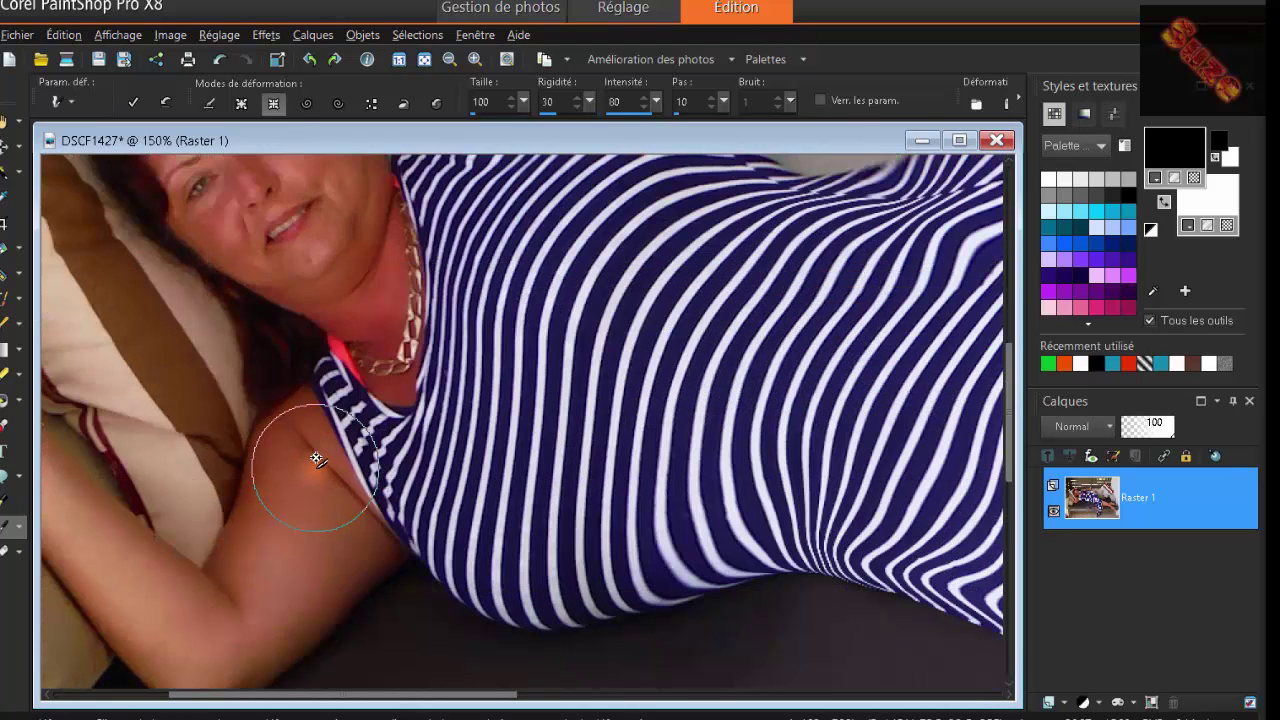
mouse_move(231, 409)
mouse_down()
mouse_move(246, 403)
mouse_move(217, 457)
mouse_move(225, 476)
mouse_move(246, 449)
mouse_move(186, 589)
mouse_up()
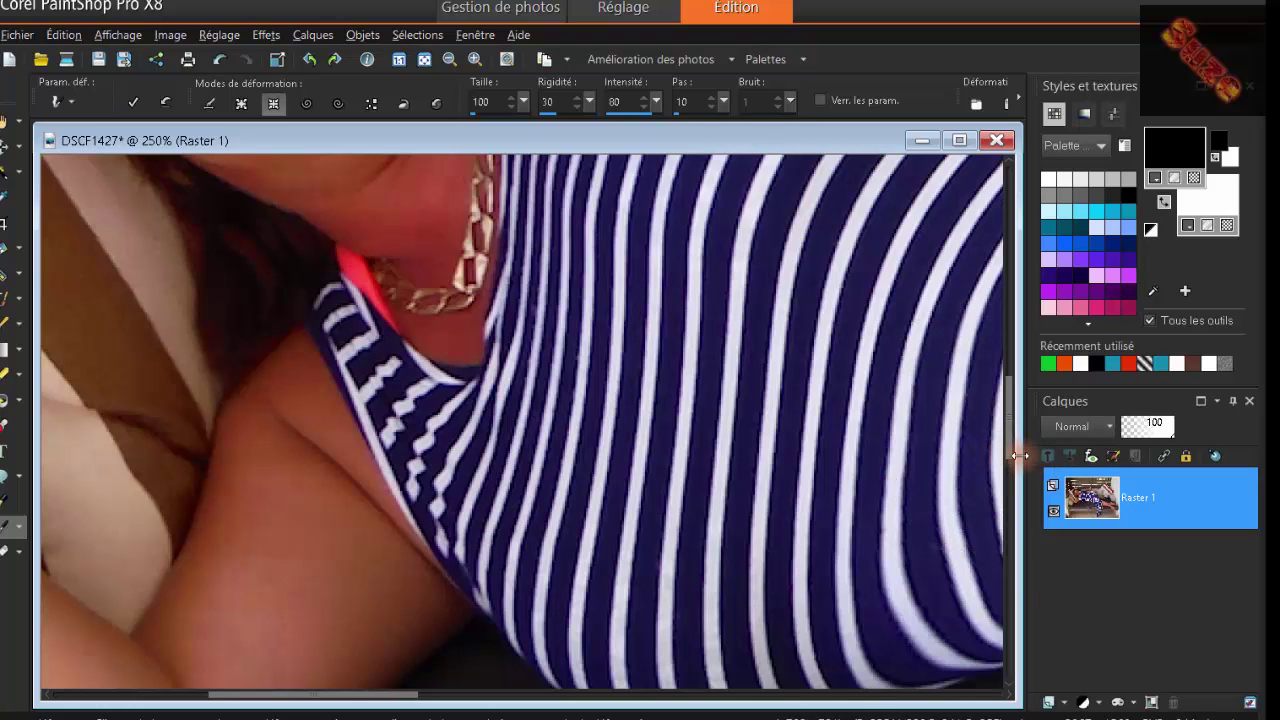
Contract the underside of the bent upper arm with dabs from near the armpit down to the elbow tip
drag(1010, 447, 1008, 492)
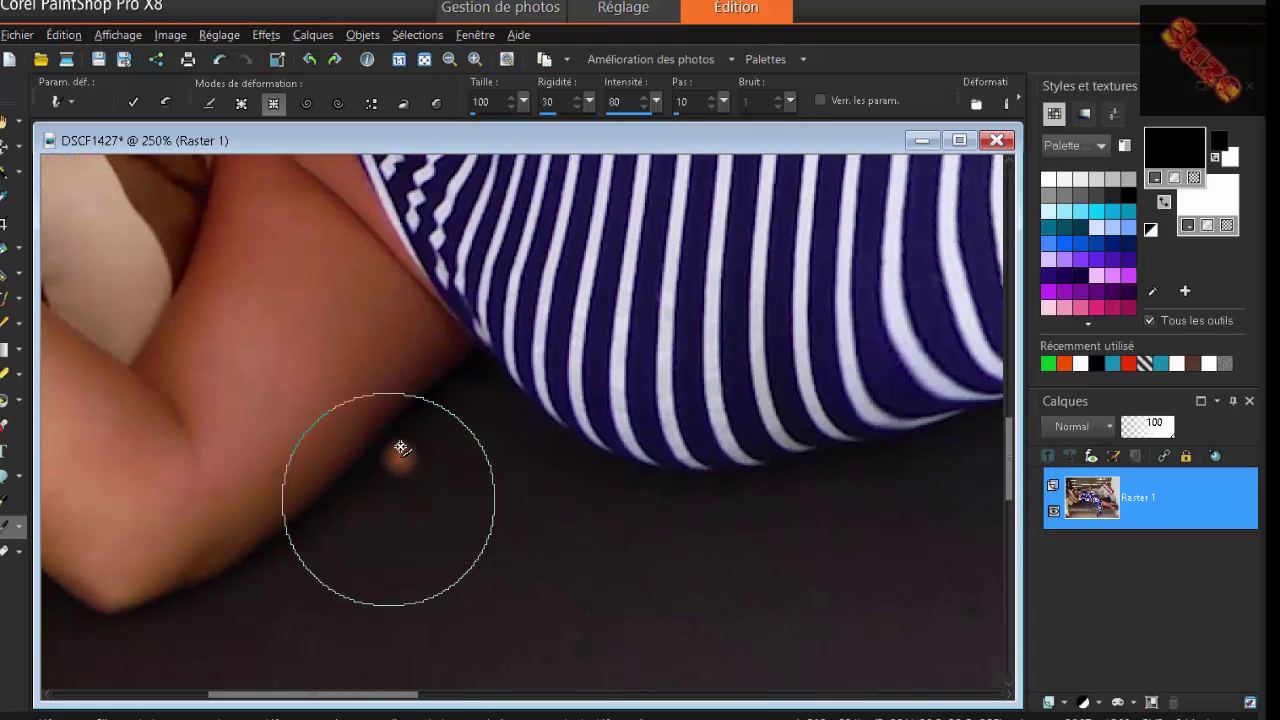
click(367, 400)
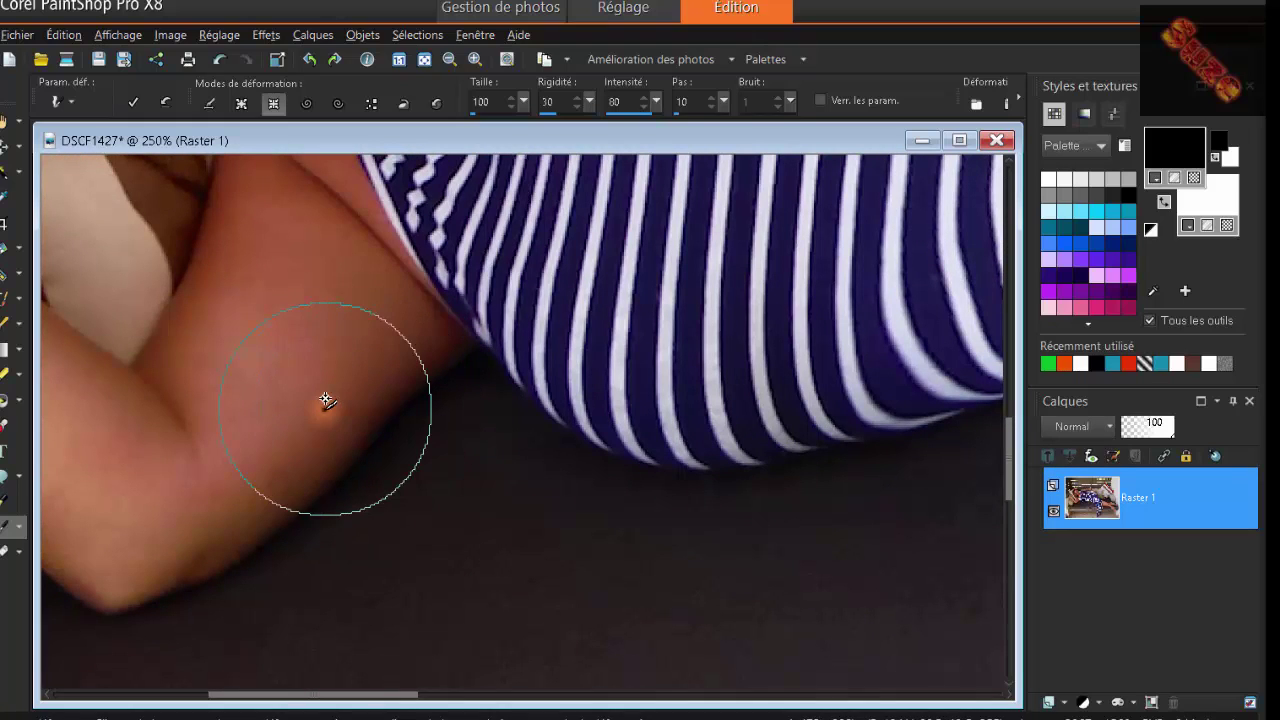
click(325, 406)
click(296, 446)
click(278, 464)
click(268, 475)
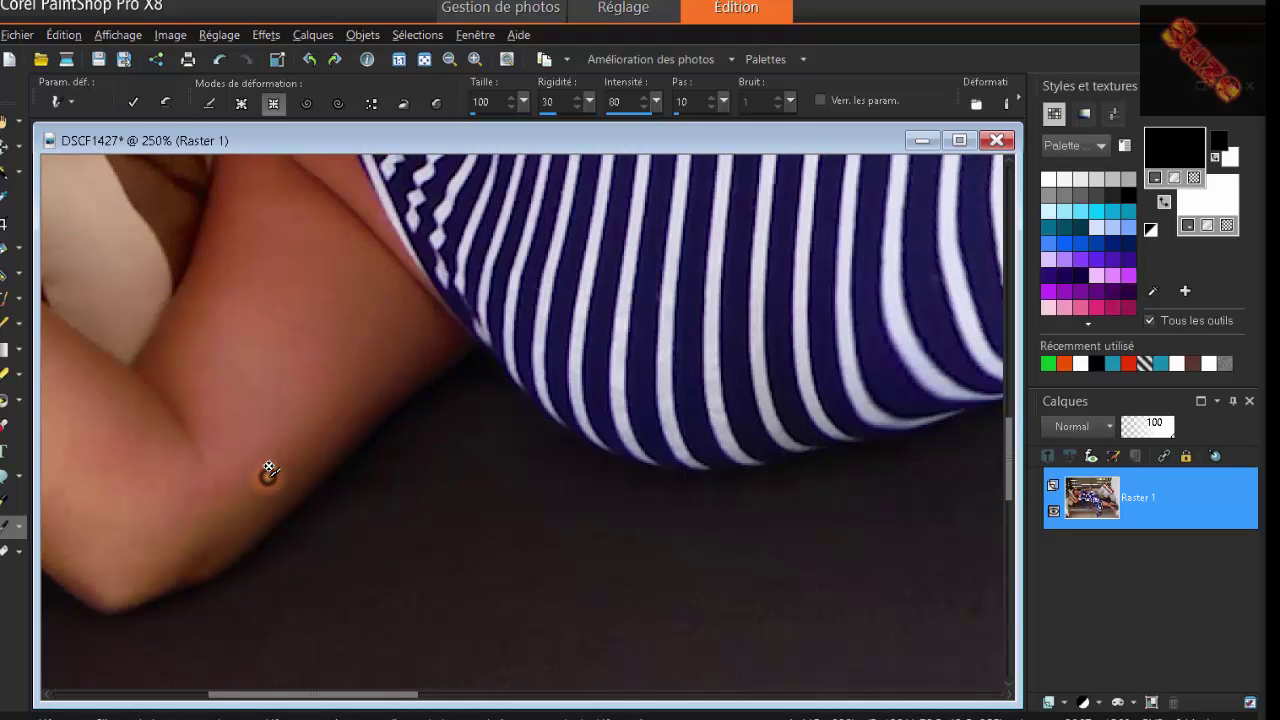
click(237, 497)
click(204, 517)
click(174, 537)
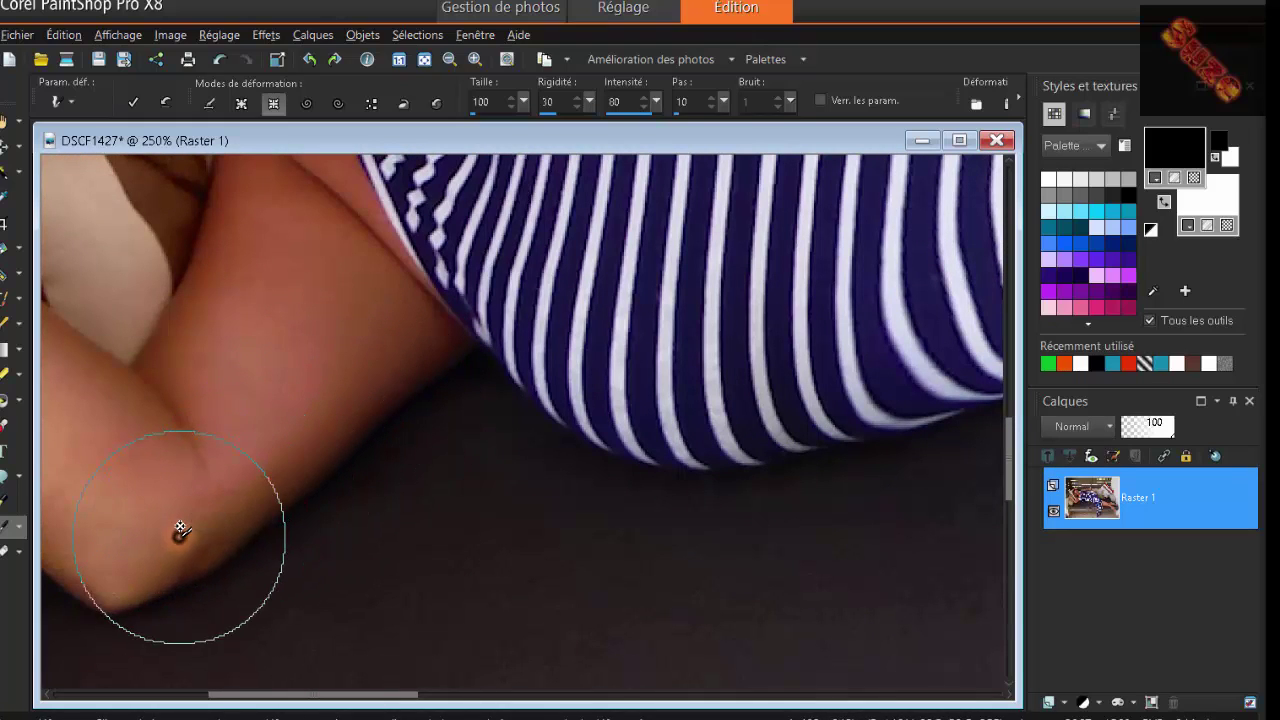
click(121, 549)
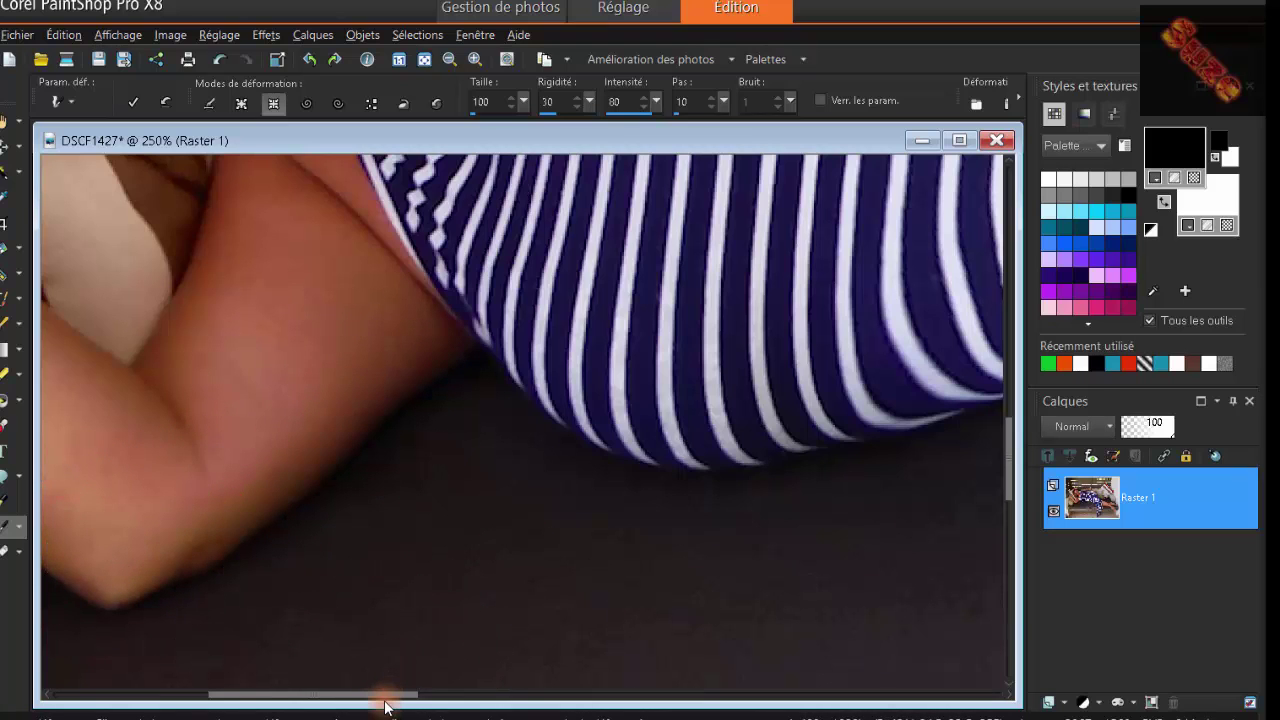
Slim the bent arm's outer forearm edge along the bolster, from the elbow up toward the bracelet
drag(386, 698, 278, 697)
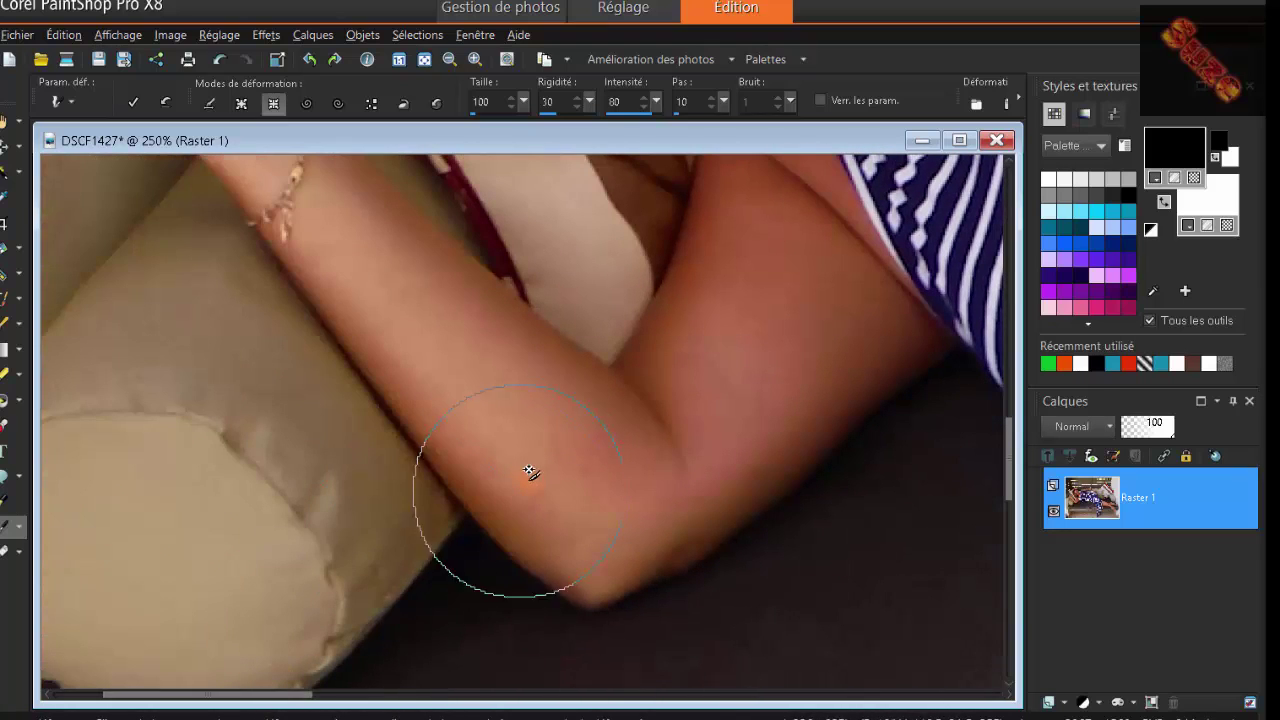
click(517, 496)
click(480, 453)
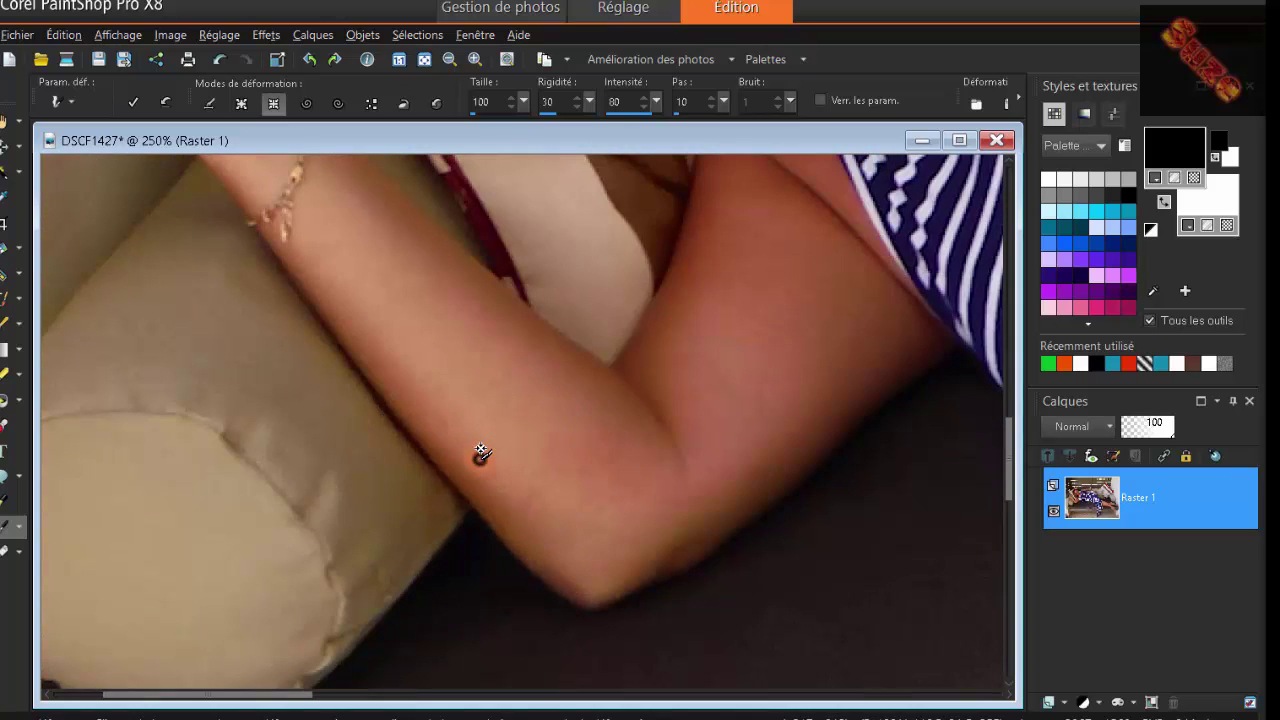
click(437, 401)
click(386, 349)
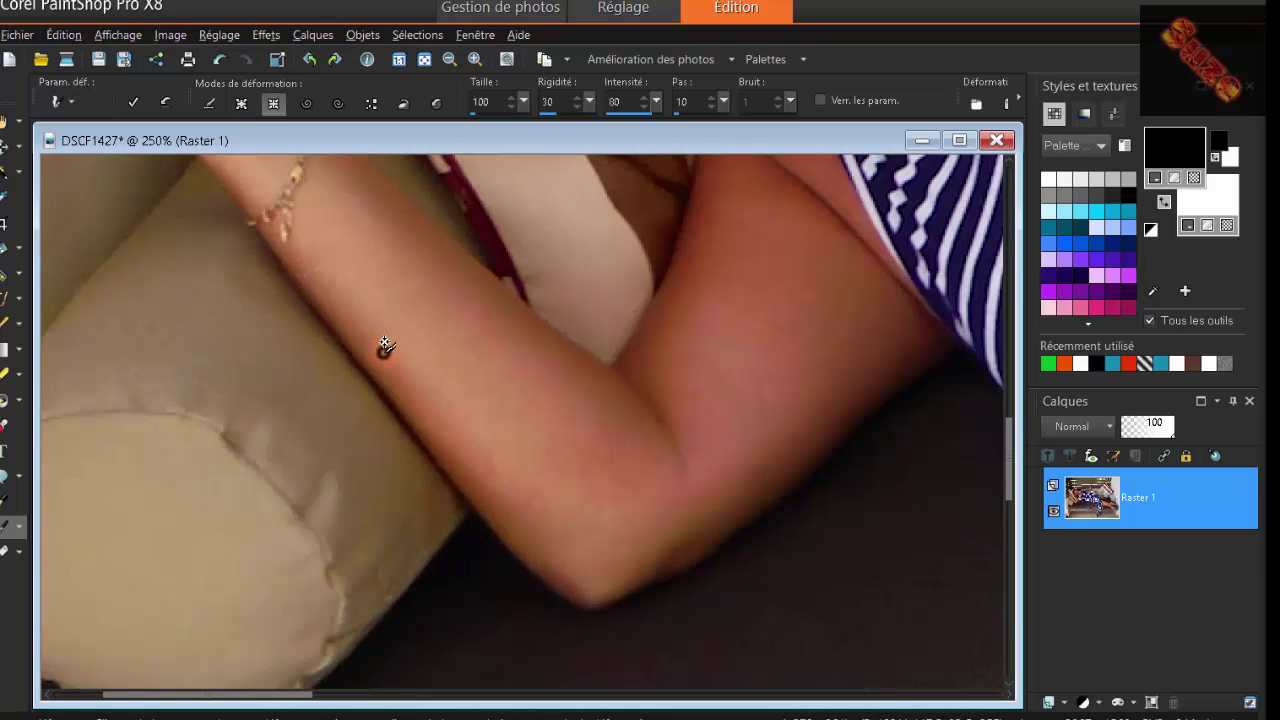
click(343, 302)
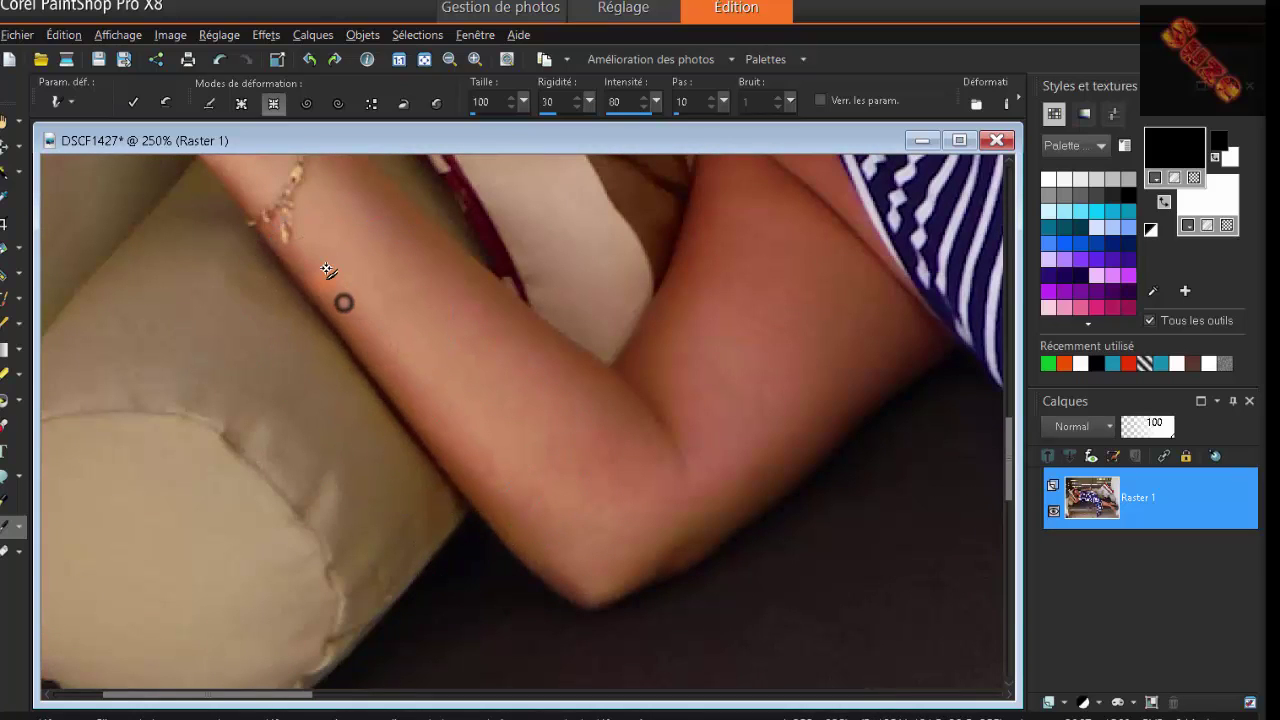
Contract the inner forearm edge down to the elbow crease, continuing up the inner edge of the upper arm
click(423, 249)
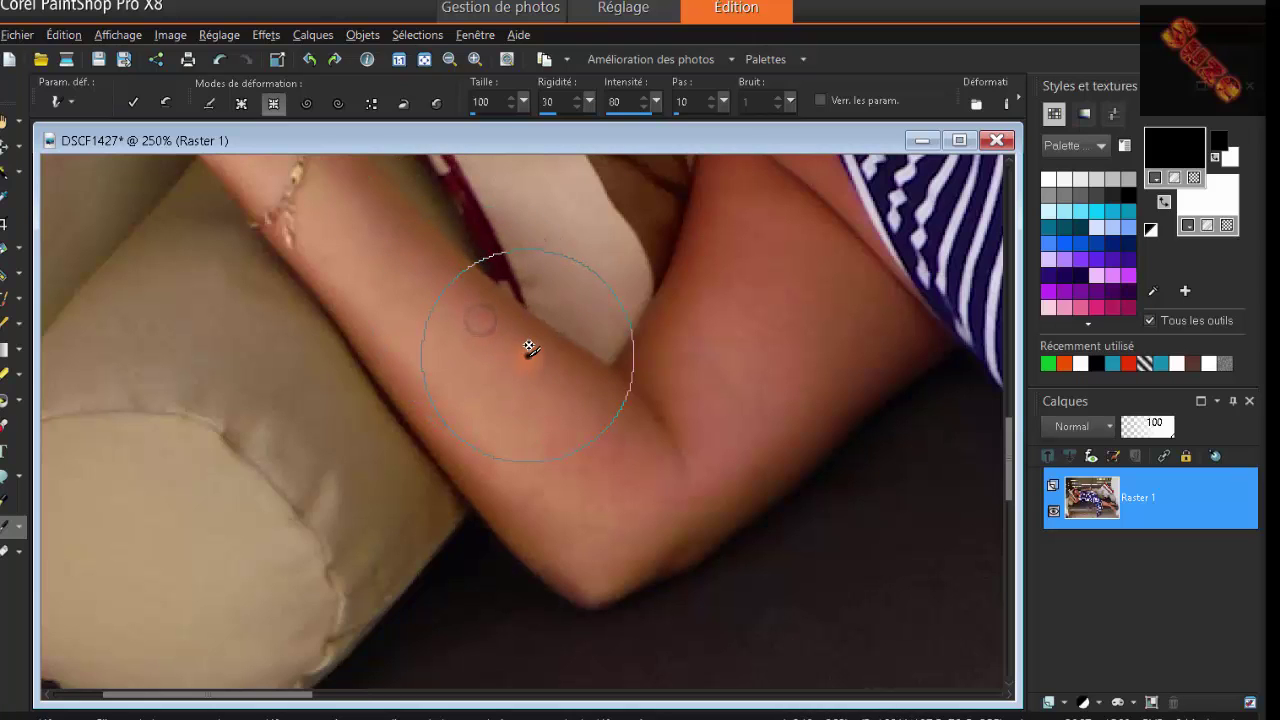
click(527, 356)
click(580, 372)
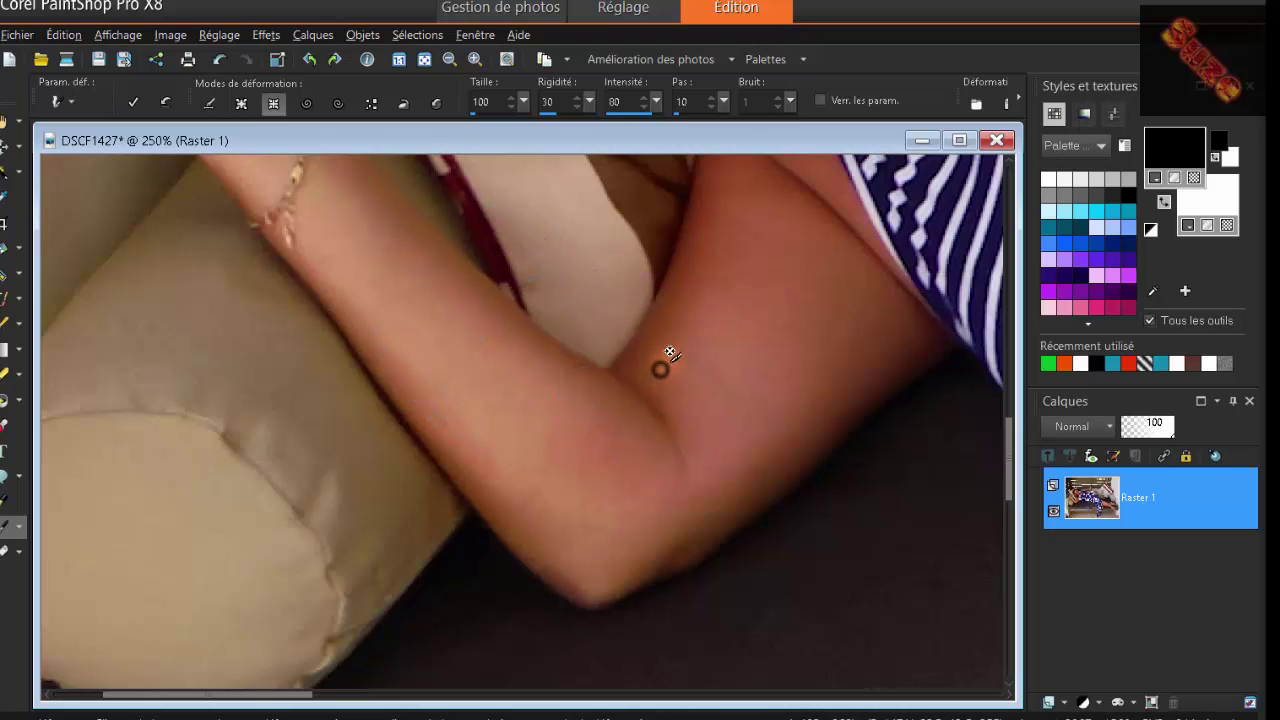
click(704, 287)
click(732, 258)
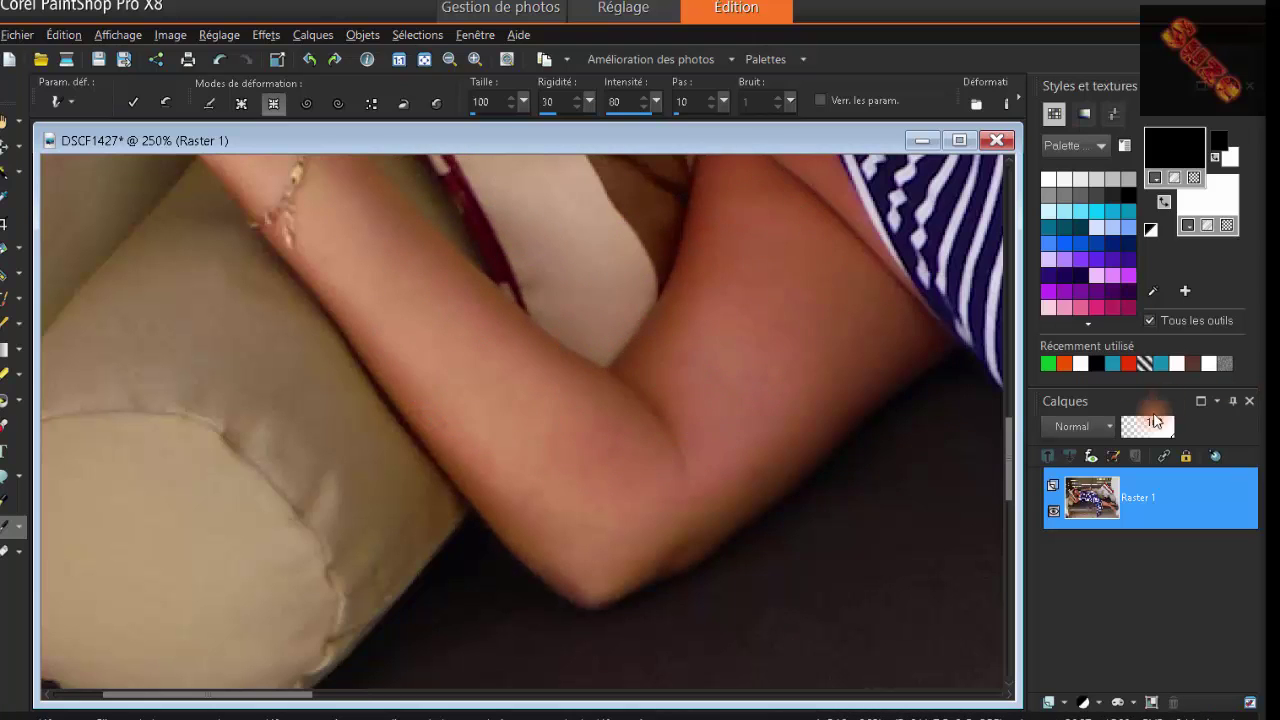
Contract both edges of the bent arm's wrist around the bracelet and the forearm just below it
click(995, 448)
drag(1010, 458, 1024, 420)
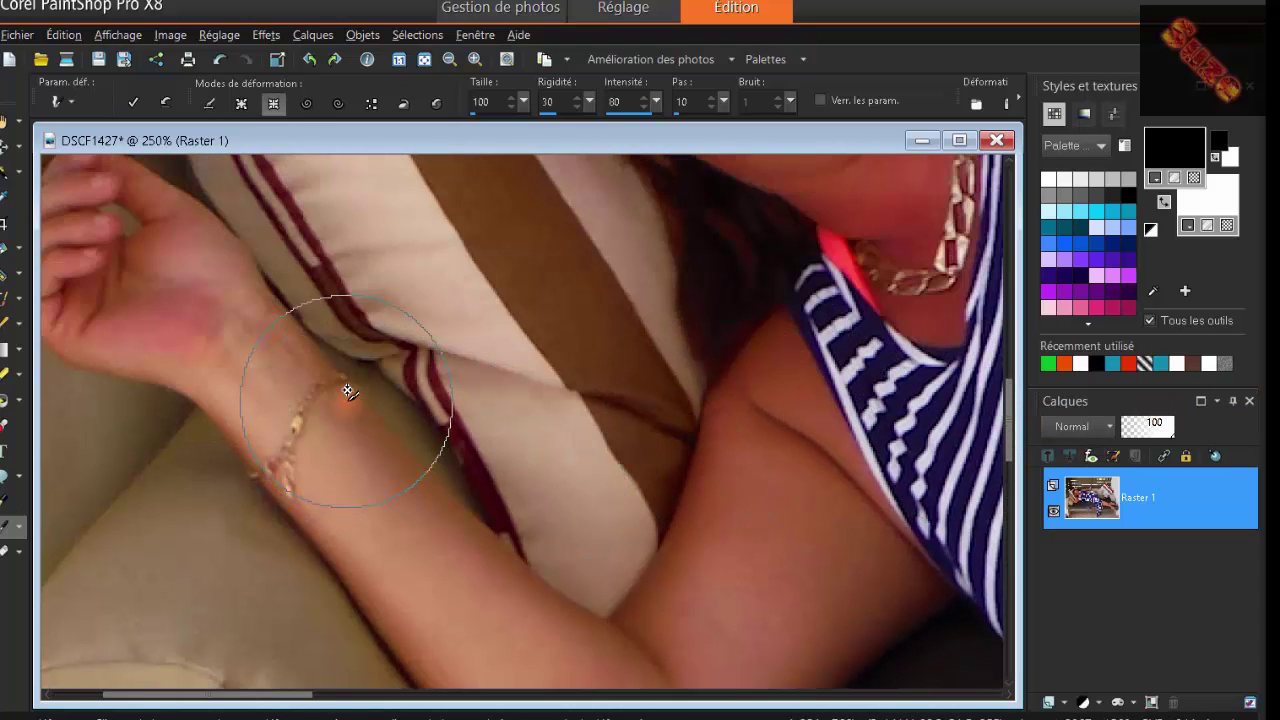
click(281, 362)
click(337, 460)
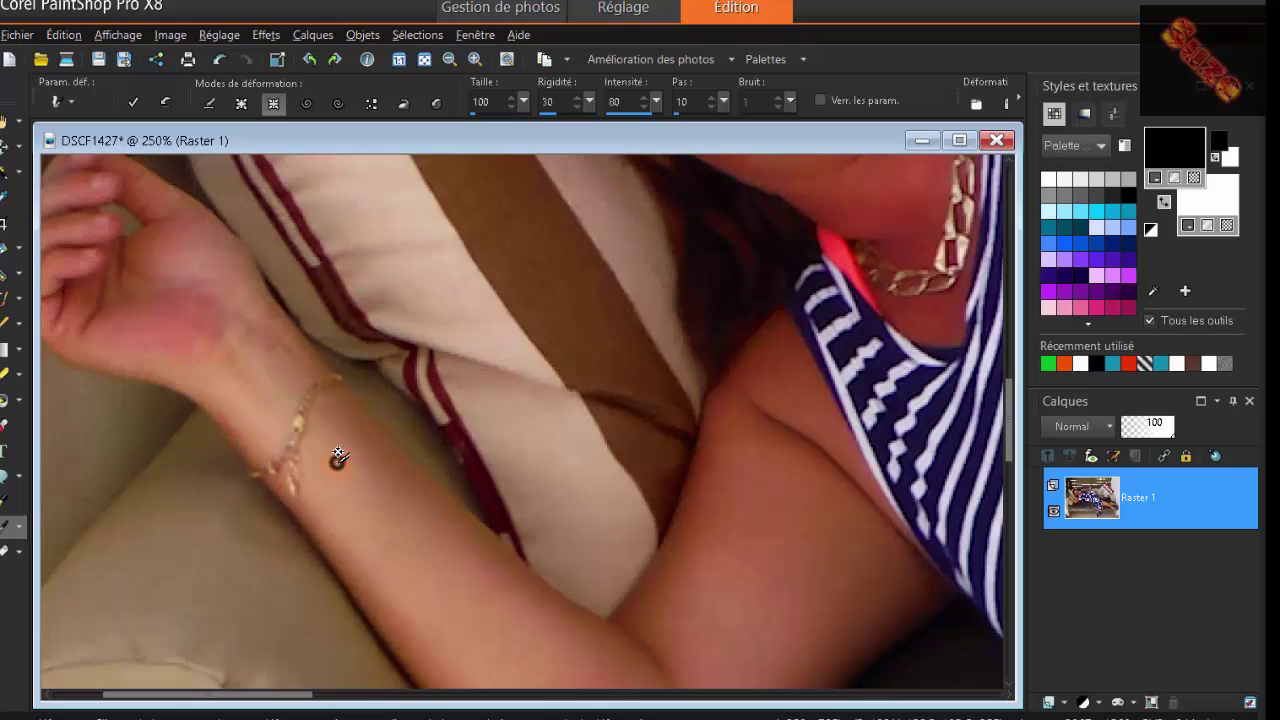
click(263, 396)
click(363, 508)
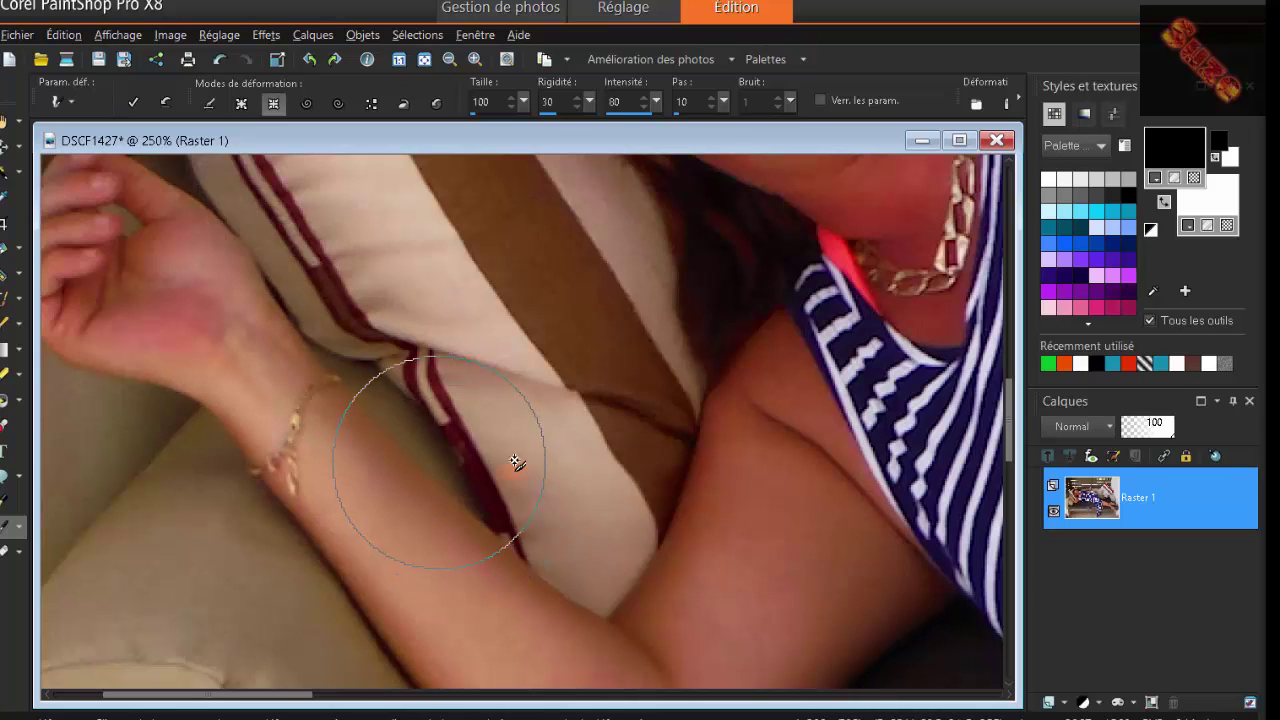
Contract the bent upper arm's underside near the armpit and the adjoining lower edge of the striped dress
scroll(624, 482, down, 3)
scroll(752, 515, down, 1)
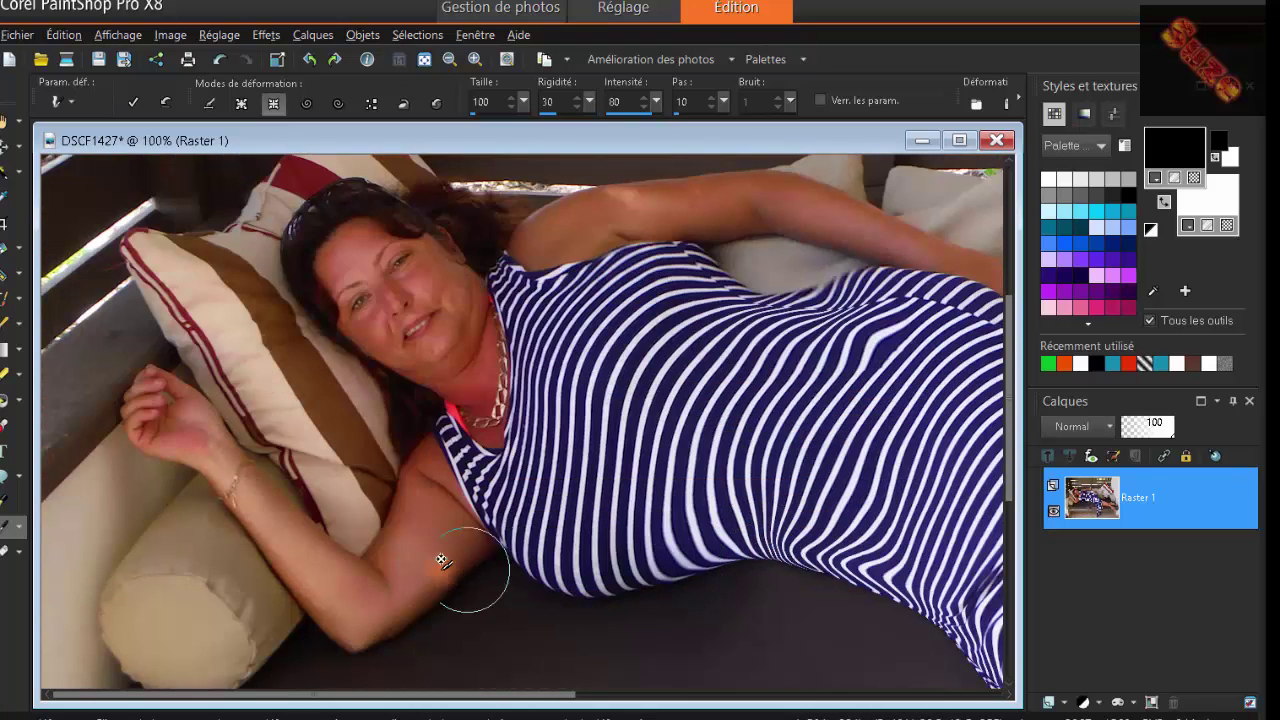
scroll(466, 590, up, 4)
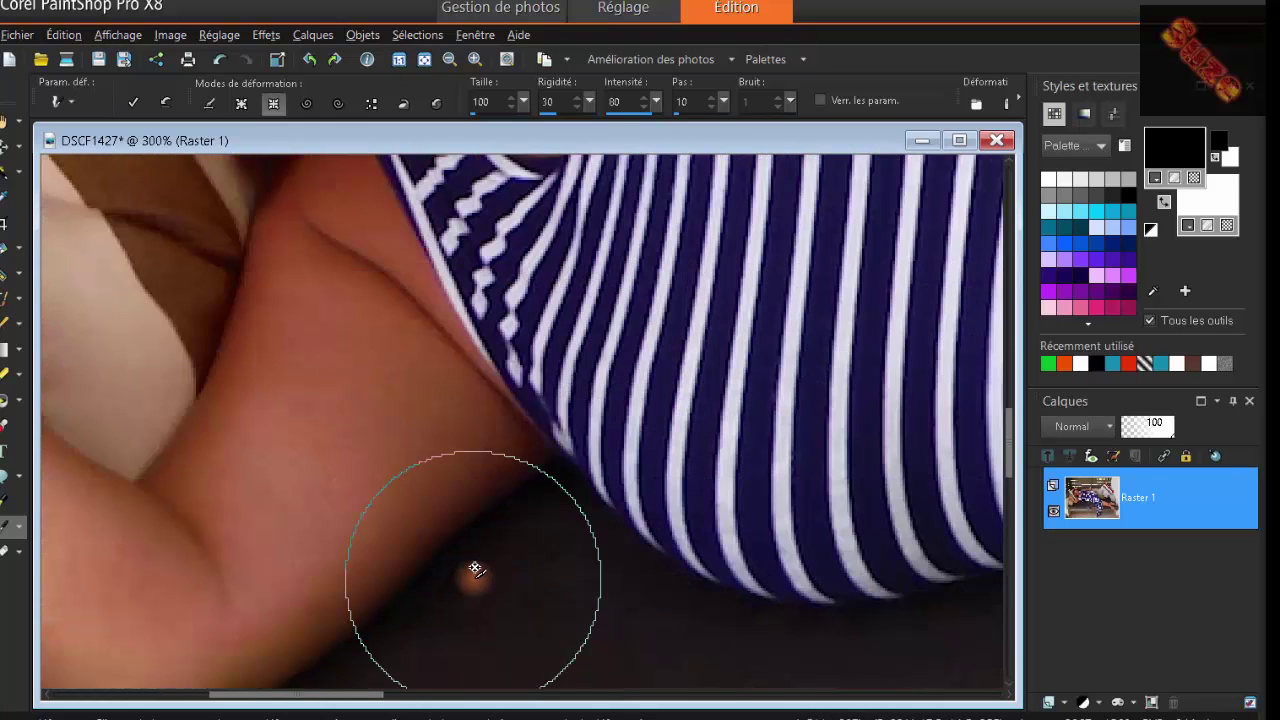
drag(461, 521, 506, 451)
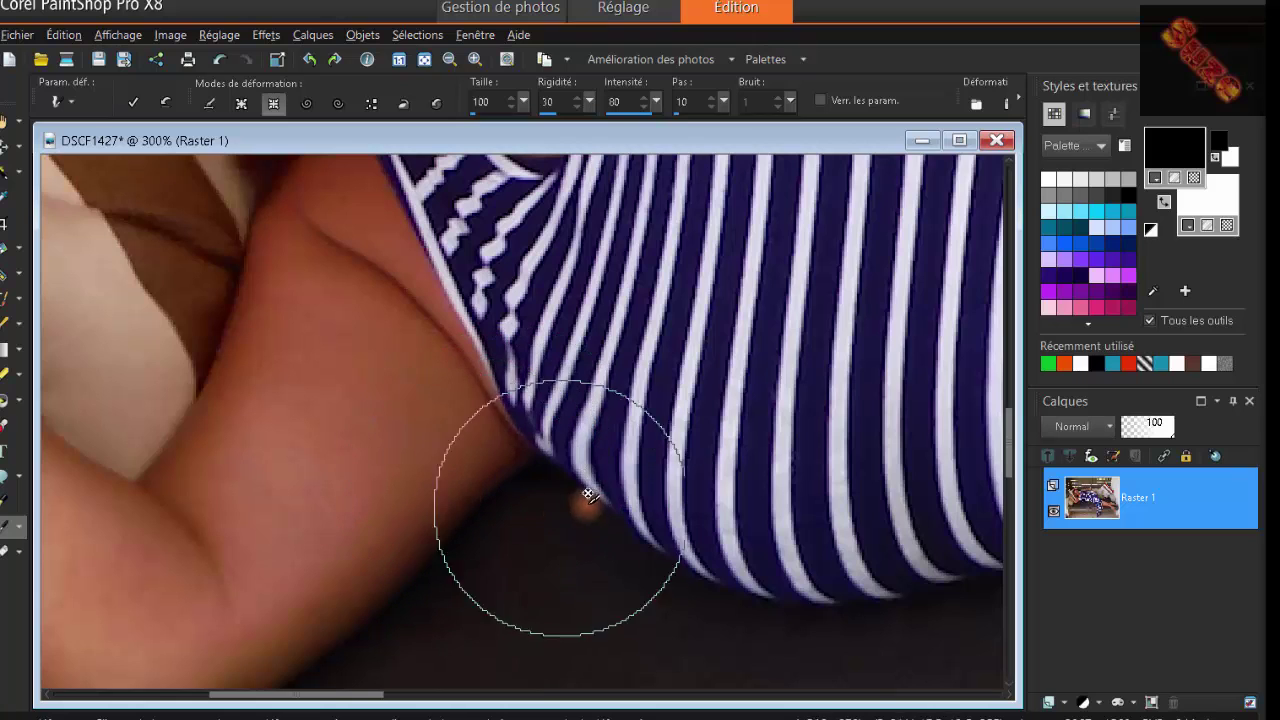
drag(571, 509, 551, 518)
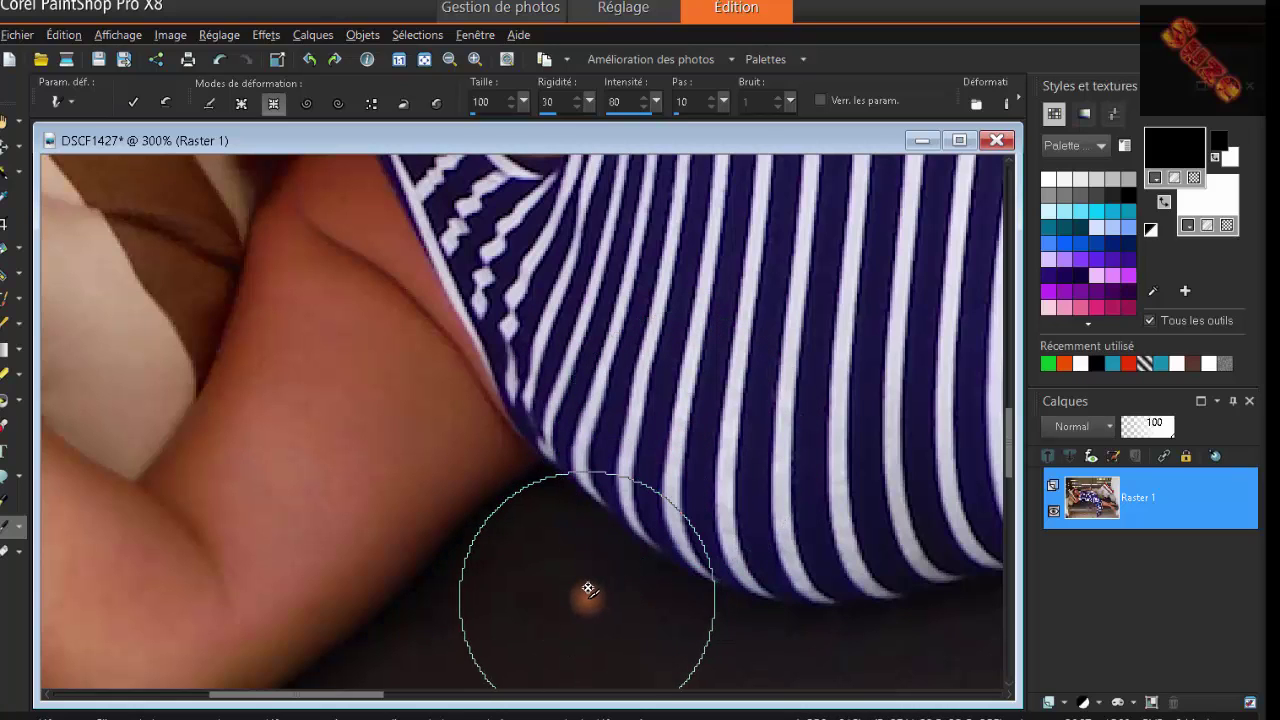
mouse_move(616, 552)
mouse_down()
mouse_move(692, 462)
mouse_move(492, 547)
mouse_move(655, 465)
mouse_move(584, 455)
mouse_move(633, 432)
mouse_move(605, 540)
mouse_move(675, 482)
mouse_move(623, 517)
mouse_move(558, 534)
mouse_move(435, 507)
mouse_move(442, 523)
mouse_move(335, 563)
mouse_up()
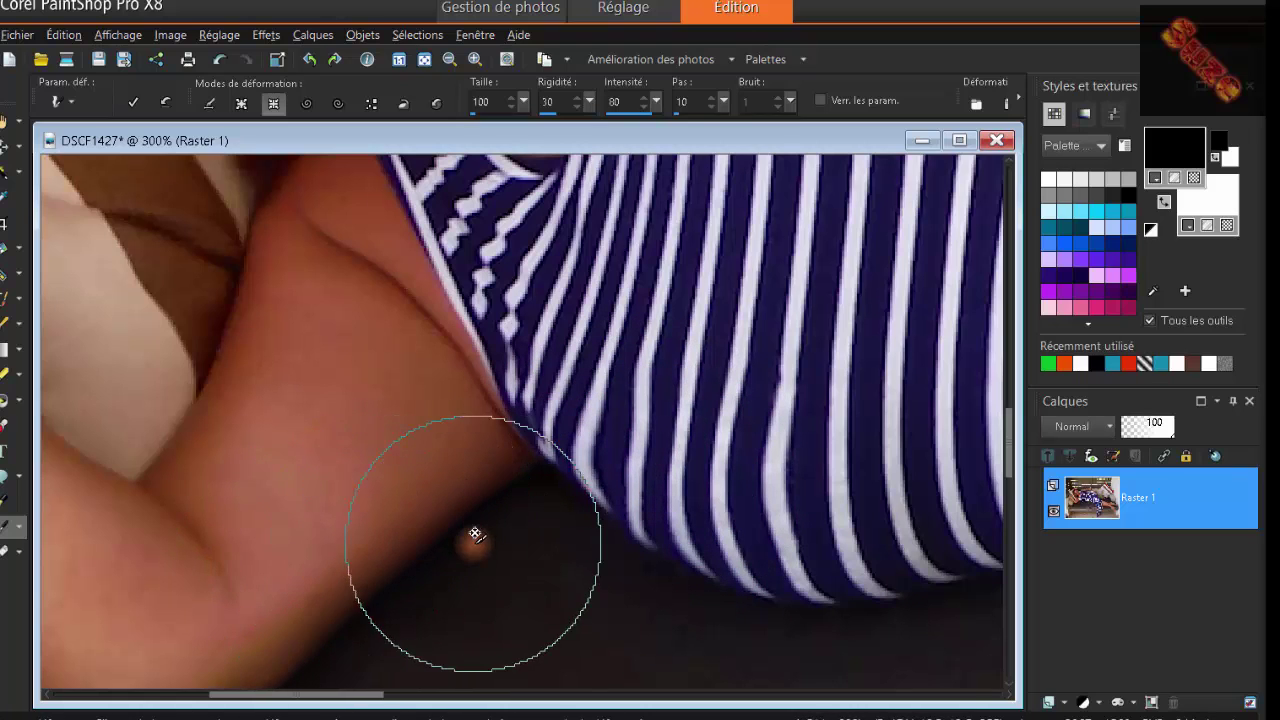
Slim the bent upper arm's inner edge beside the striped cushion with dabs running up toward the shoulder
scroll(420, 460, down, 1)
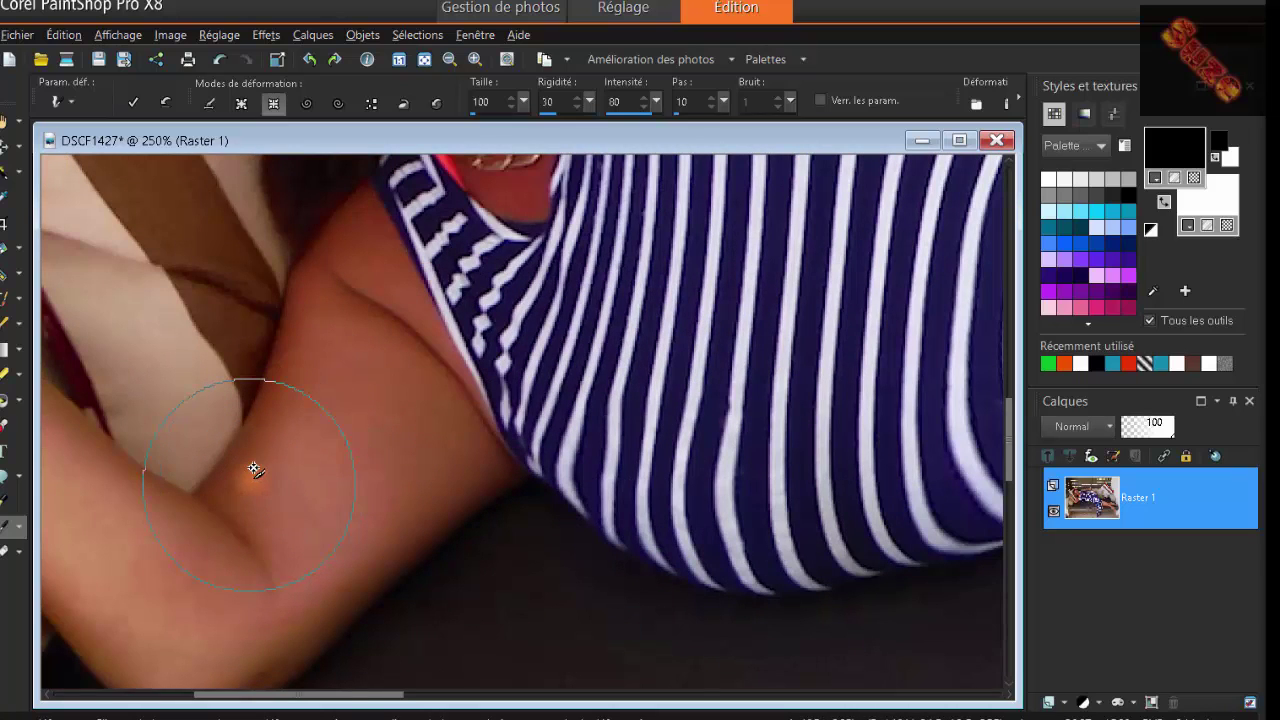
click(307, 383)
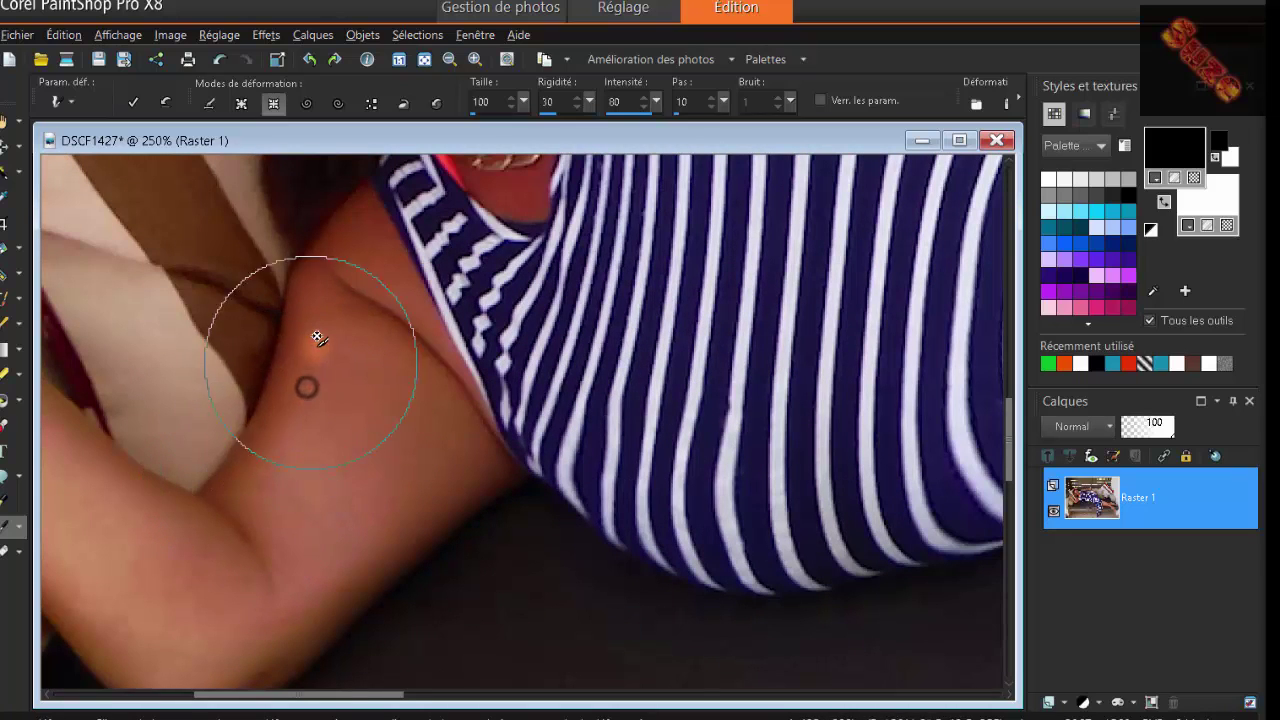
click(336, 302)
click(352, 262)
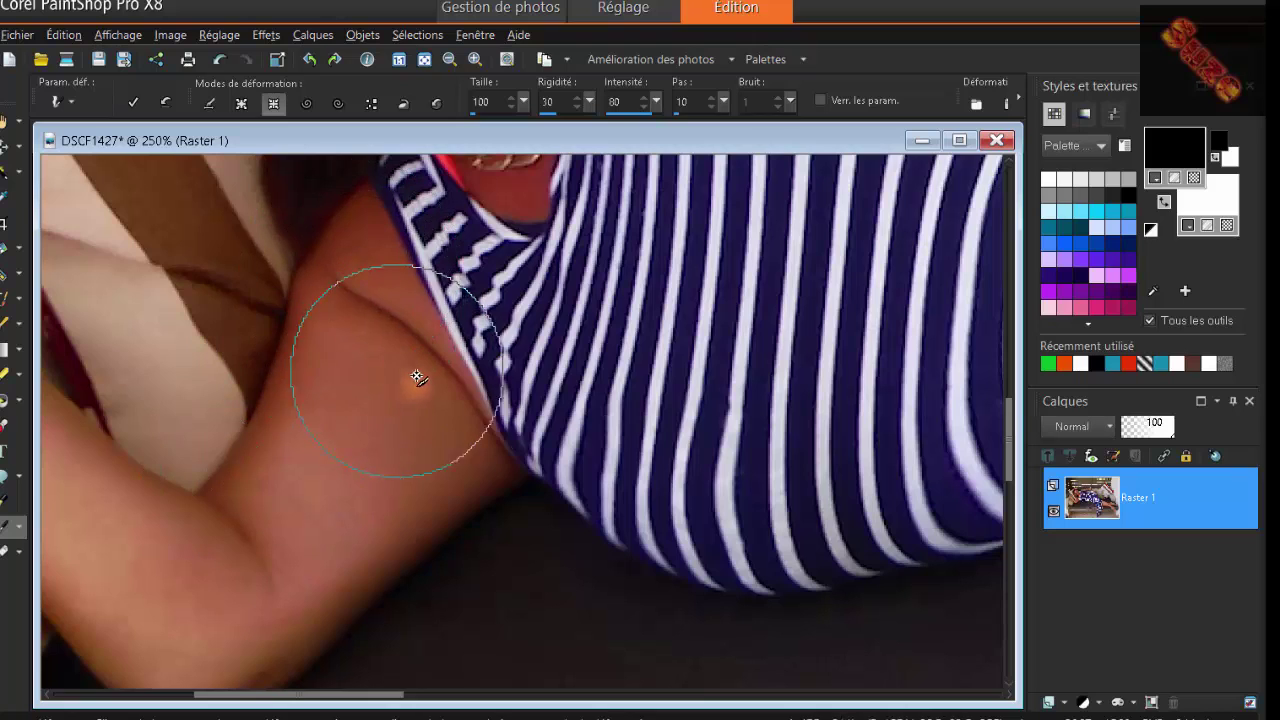
Contract the underside of the bent upper arm from the armpit toward the elbow, finishing with a dab at the elbow crease
click(427, 506)
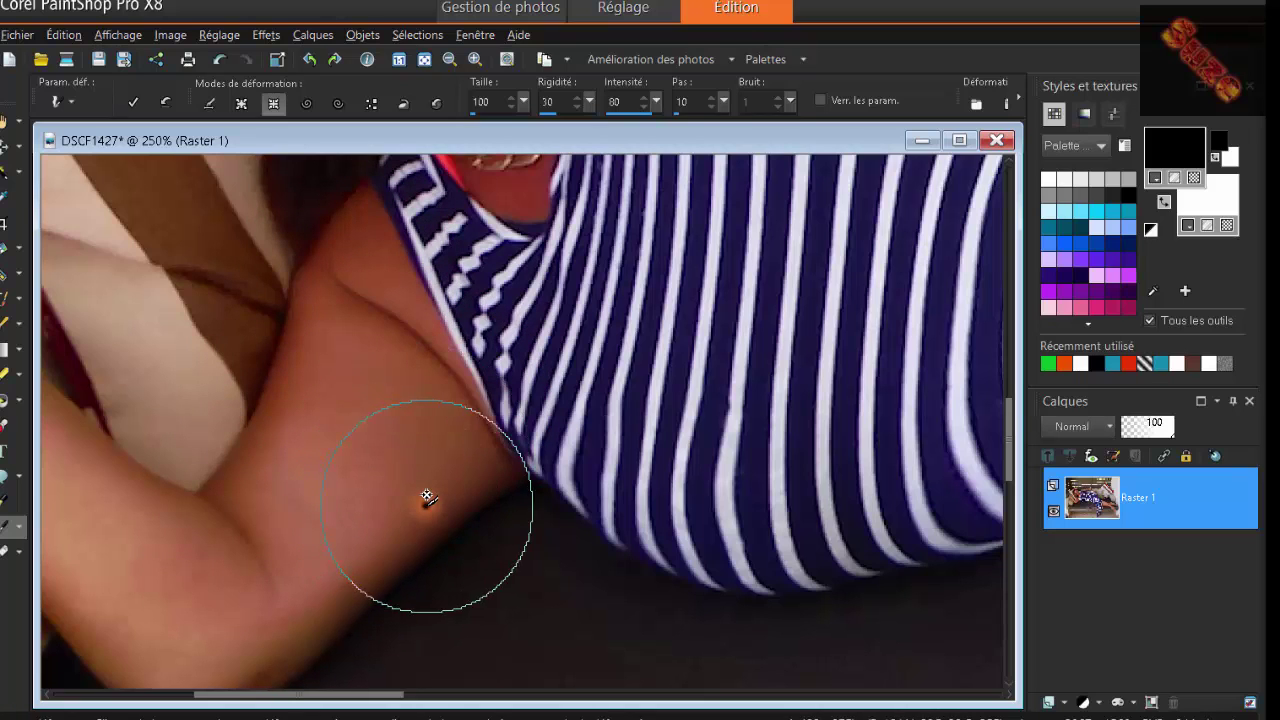
click(366, 569)
click(326, 592)
click(457, 558)
click(398, 563)
click(356, 572)
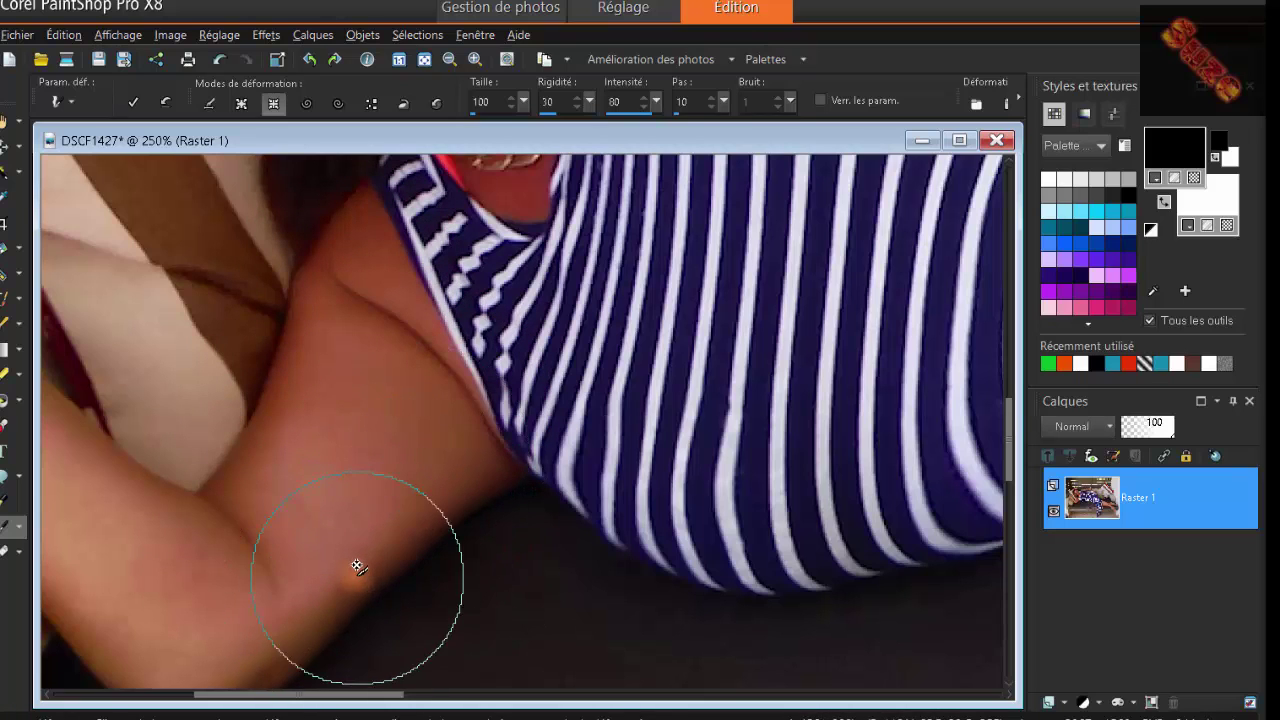
click(256, 497)
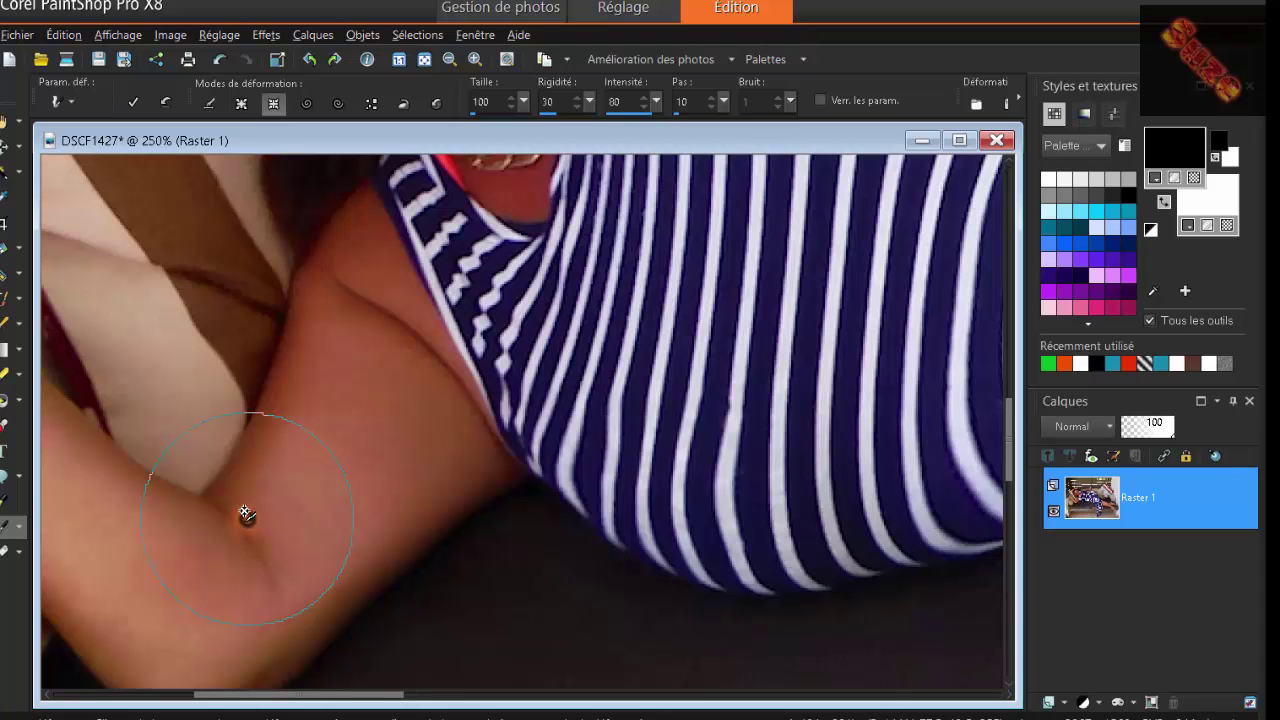
Smooth the bump on the bent arm's underside just above the elbow tip with a short contracting stroke
scroll(623, 525, down, 3)
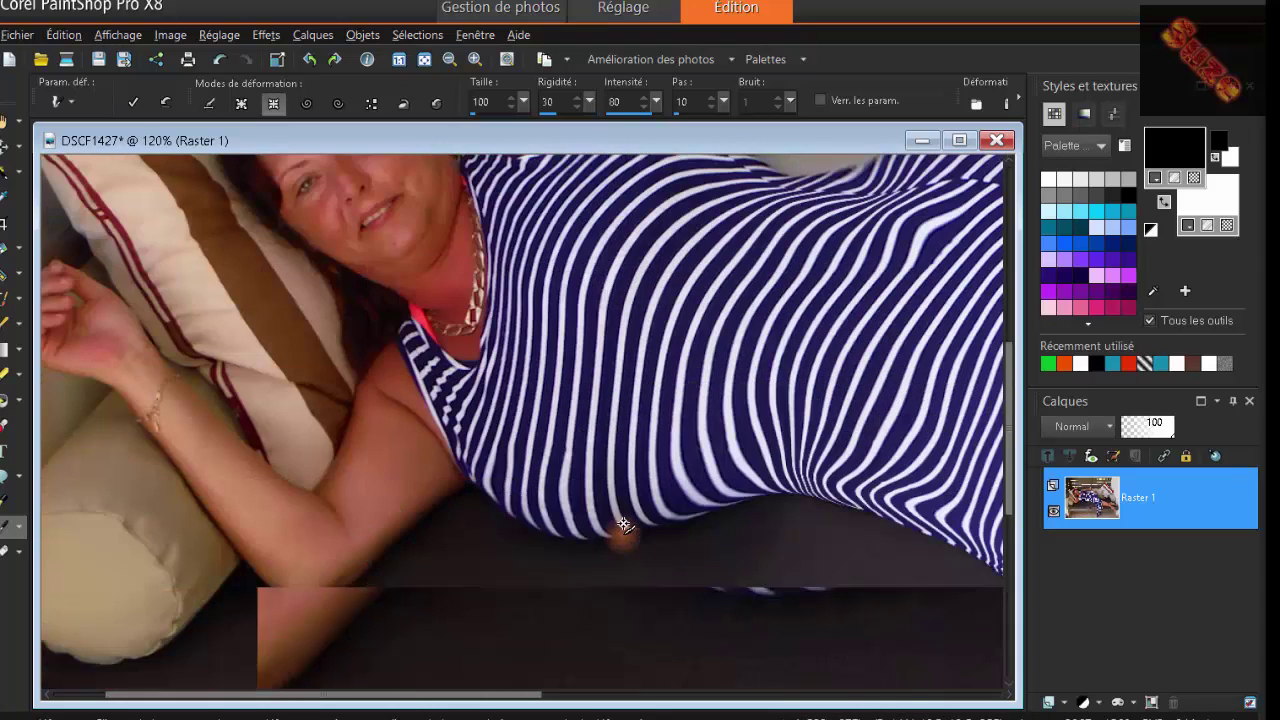
scroll(623, 525, down, 2)
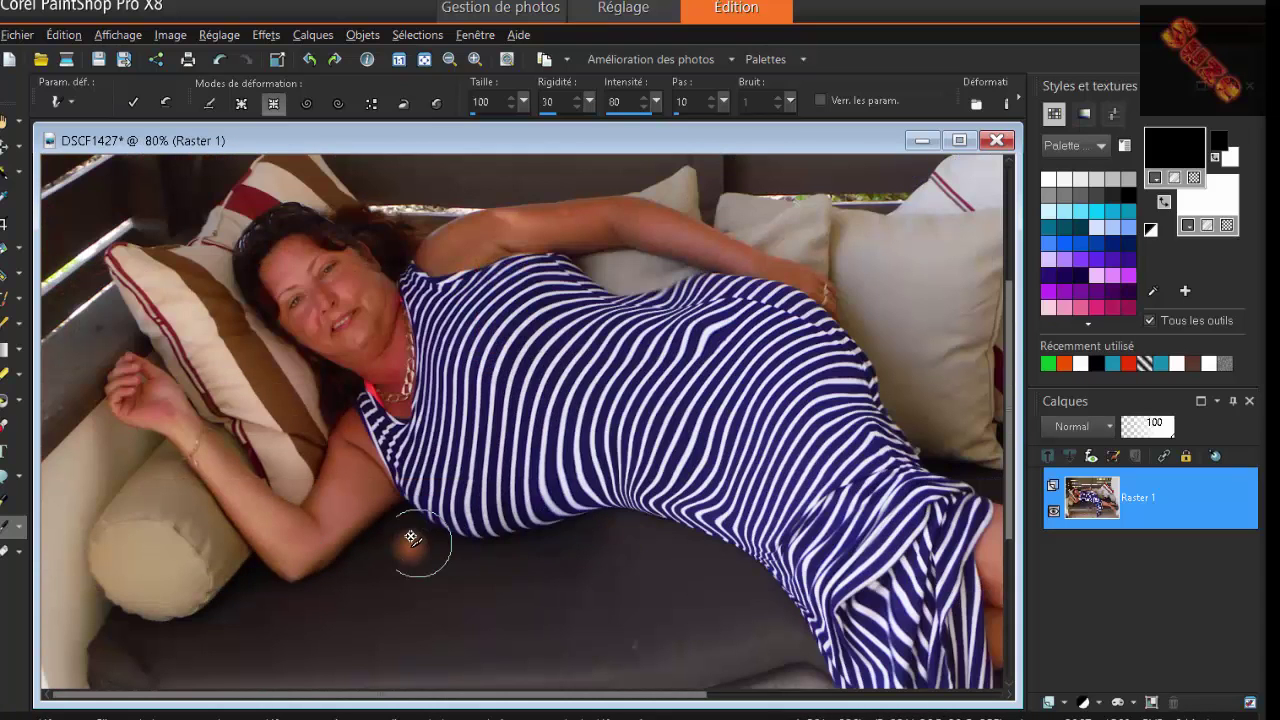
scroll(357, 569, up, 2)
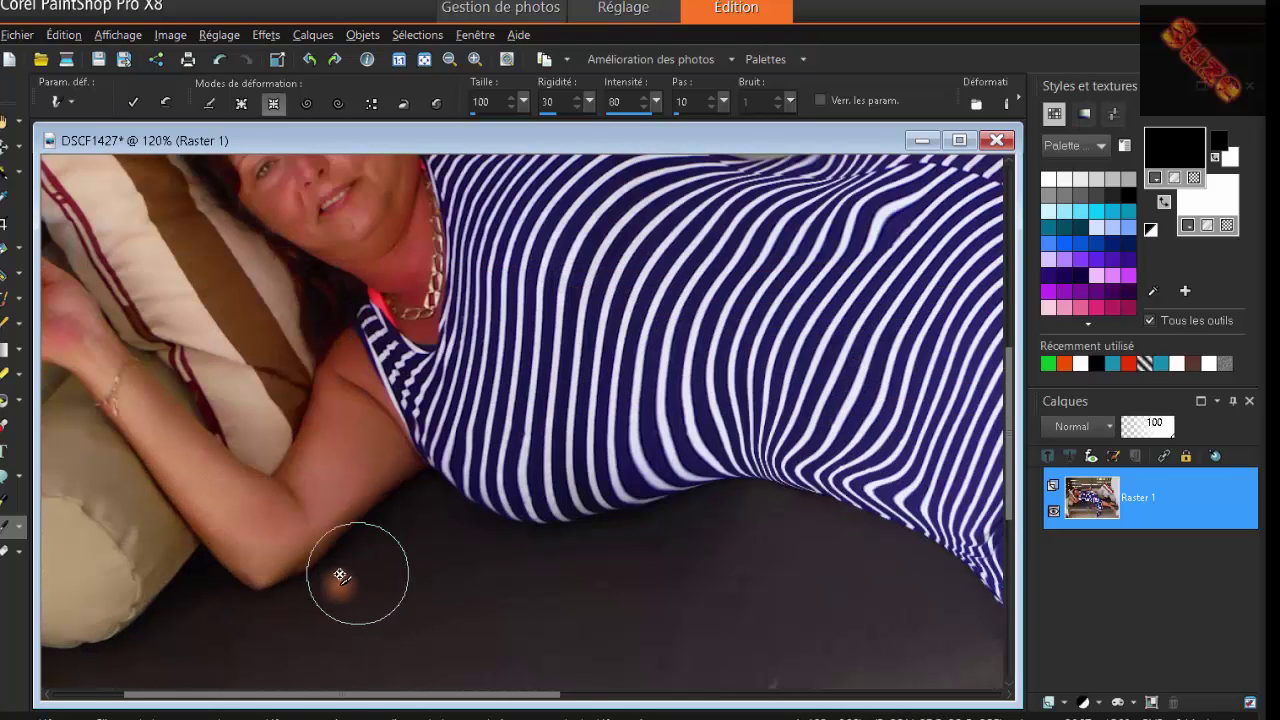
scroll(351, 565, up, 2)
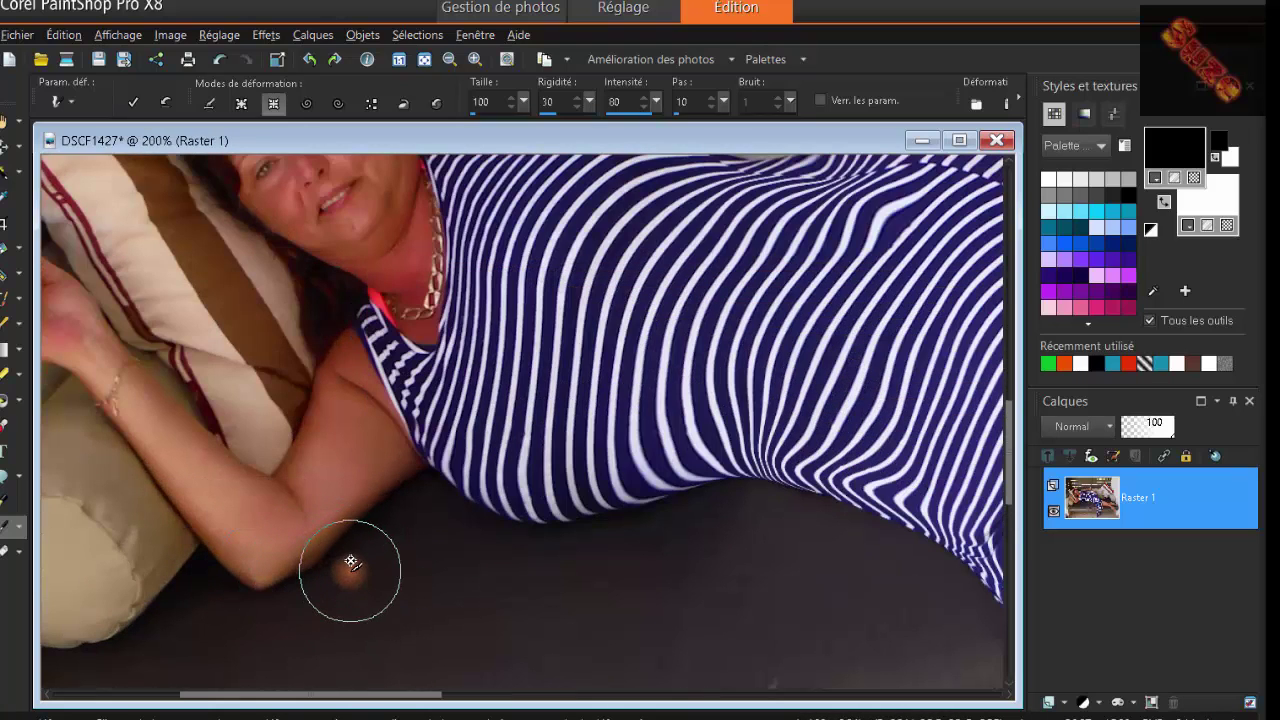
scroll(351, 563, up, 1)
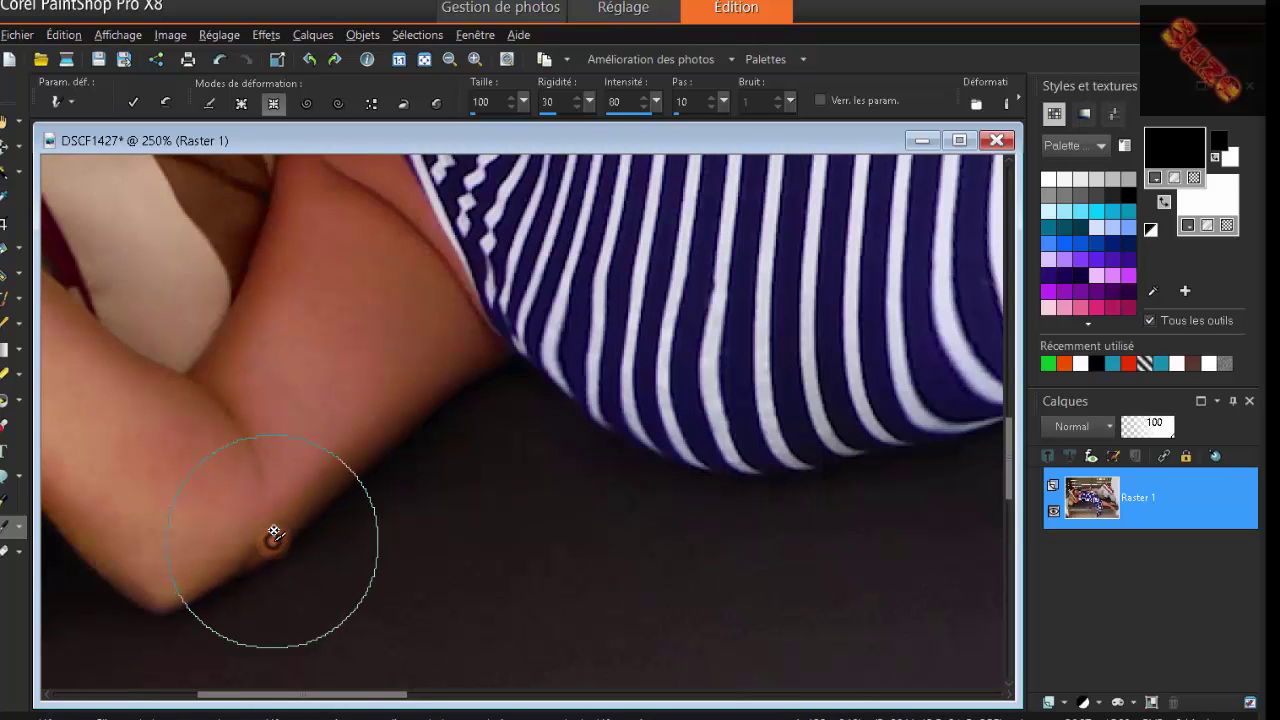
drag(277, 531, 251, 519)
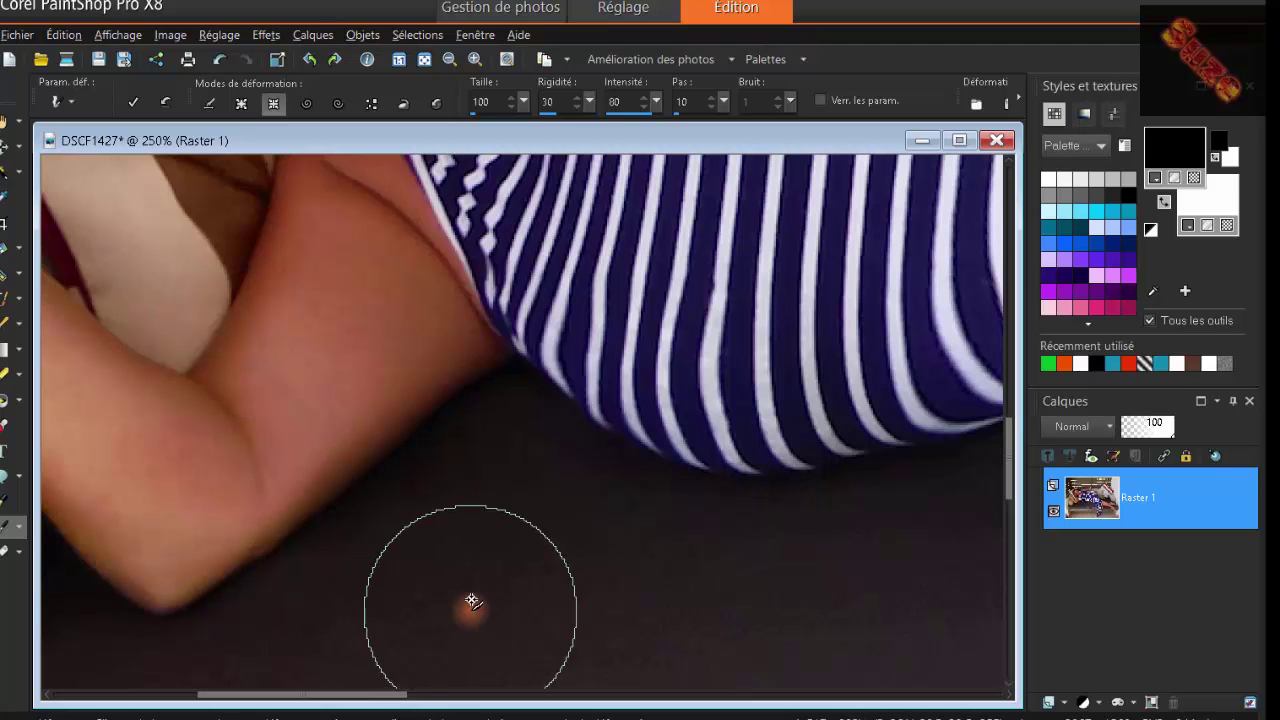
scroll(655, 530, down, 3)
scroll(655, 530, down, 1)
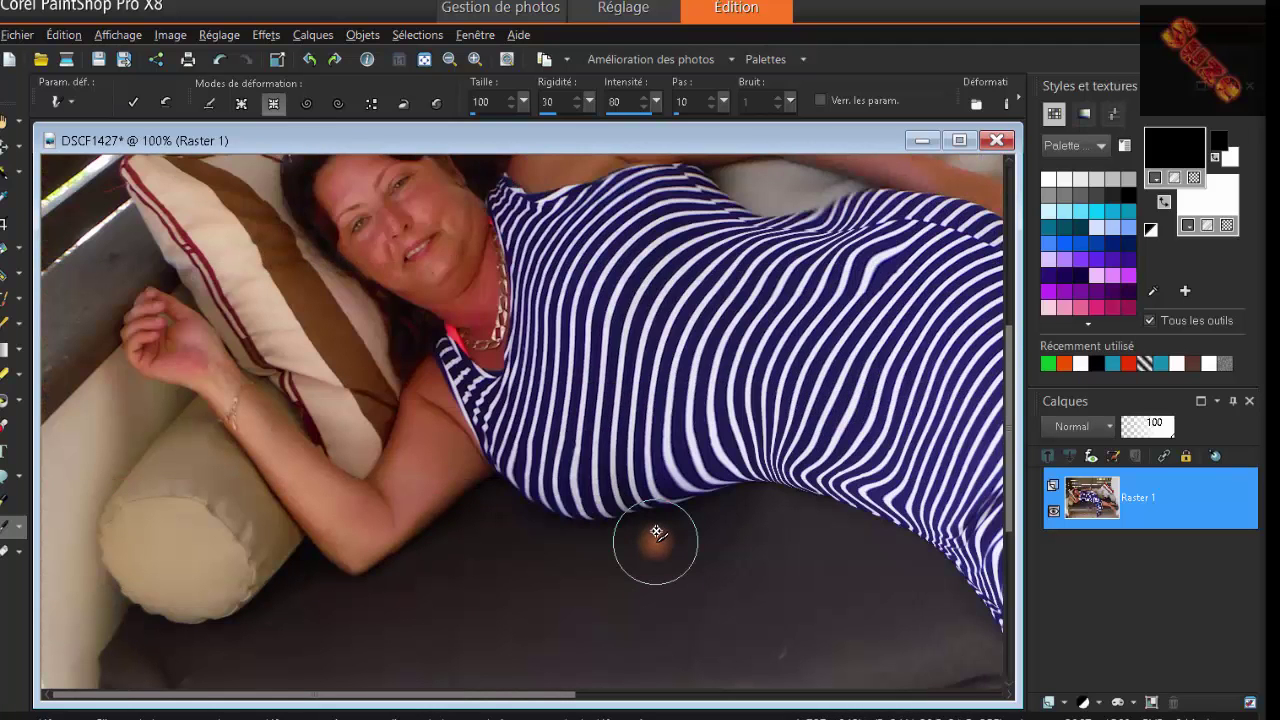
scroll(655, 533, down, 3)
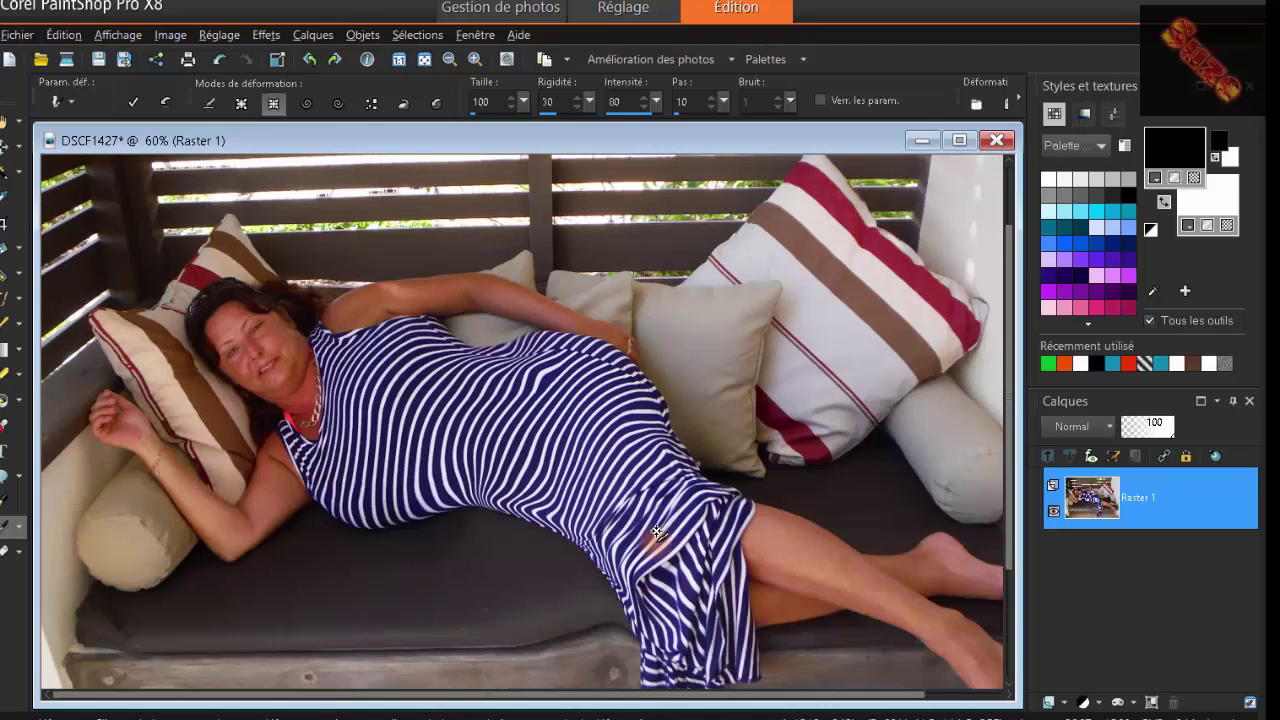